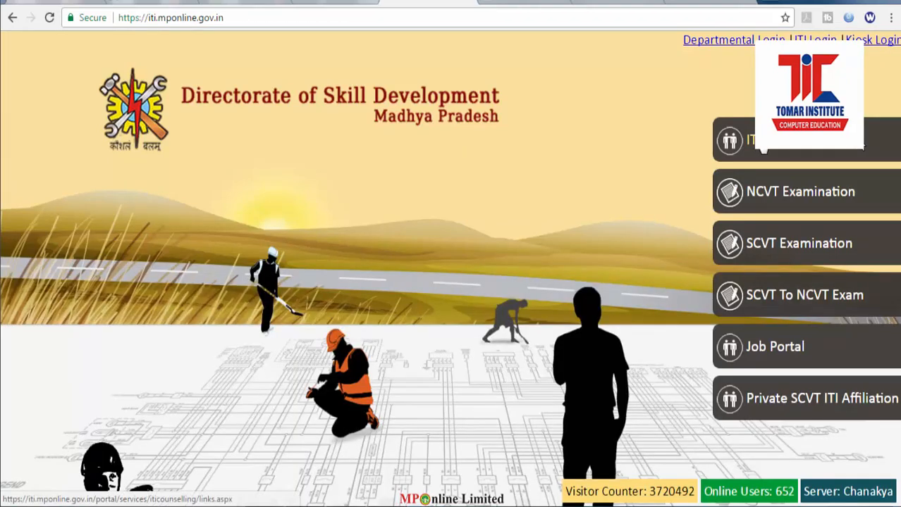
Step: Go to ITI Counselling › सेवाएं and open the रजिस्ट्रेशन form (frmentry.aspx) via Click Here
left_click(740, 146)
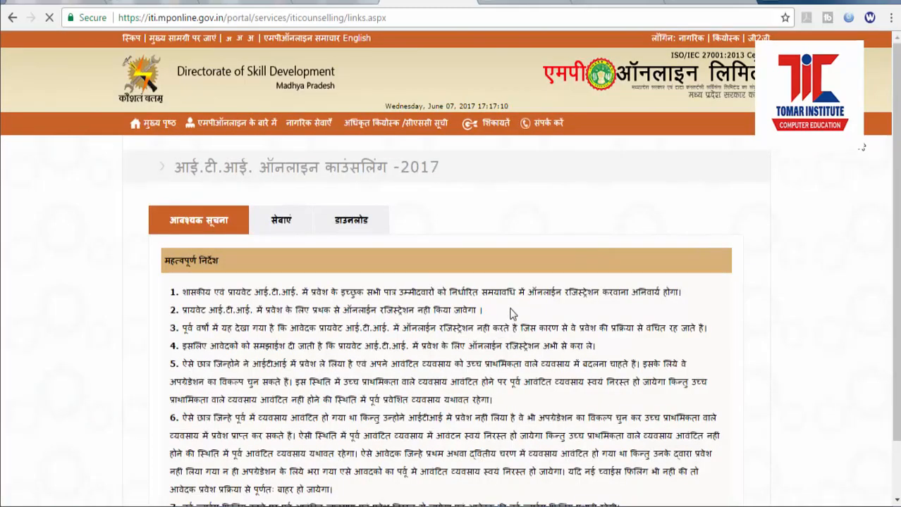
scroll(481, 335, "down", 1)
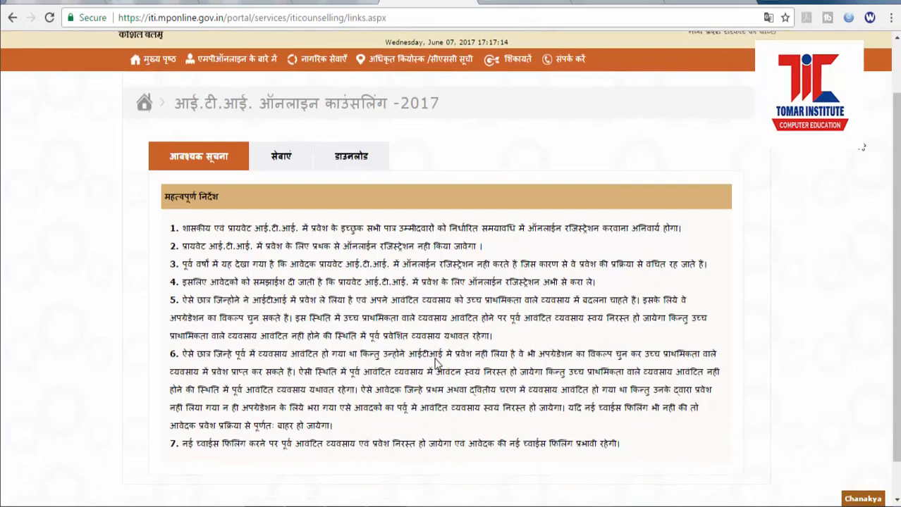
left_click(286, 168)
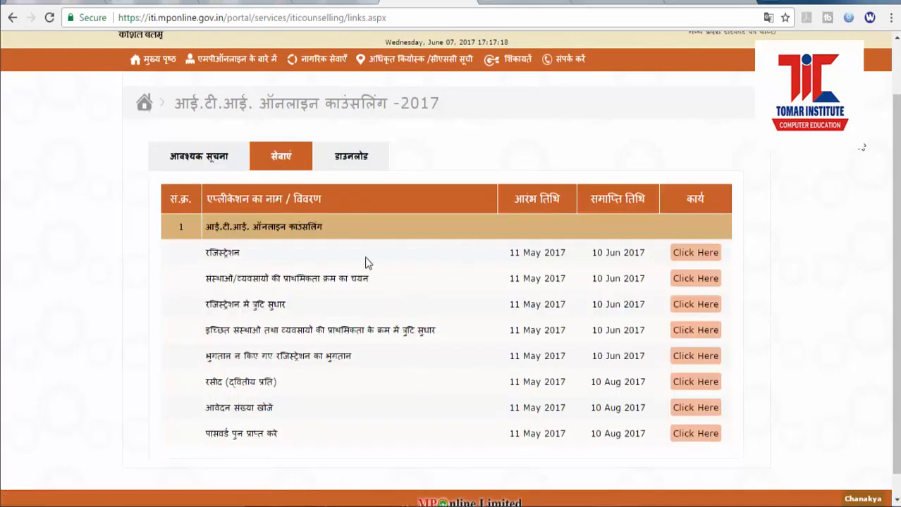
left_click(711, 257)
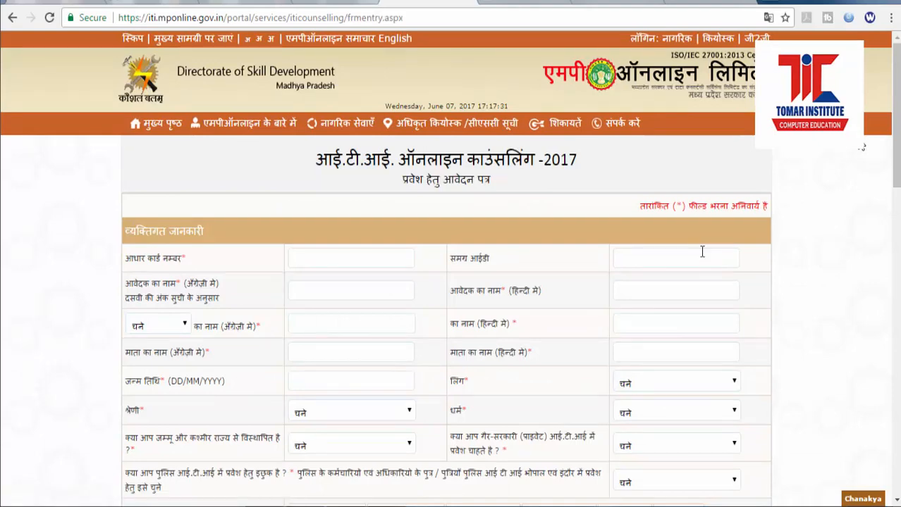
scroll(699, 254, "down", 1)
Step: Enter the applicant's Aadhaar number and the applicant's name in English
left_click(380, 193)
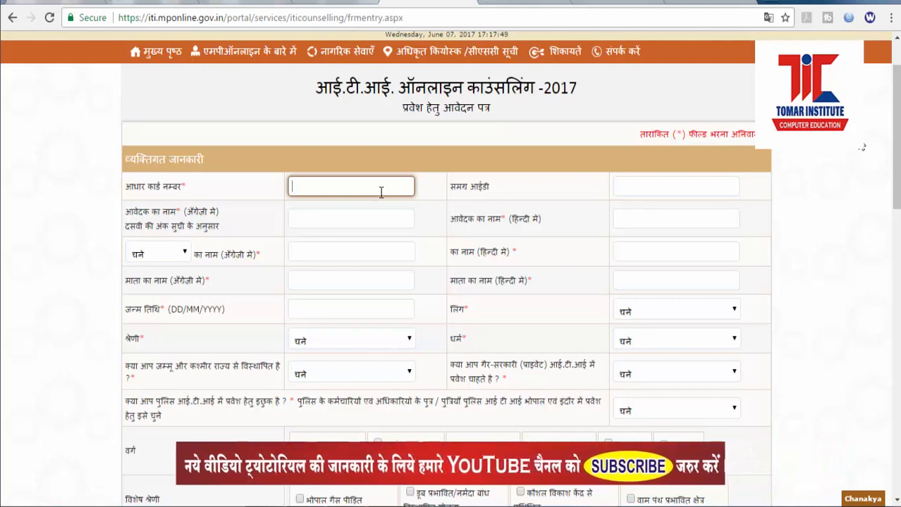
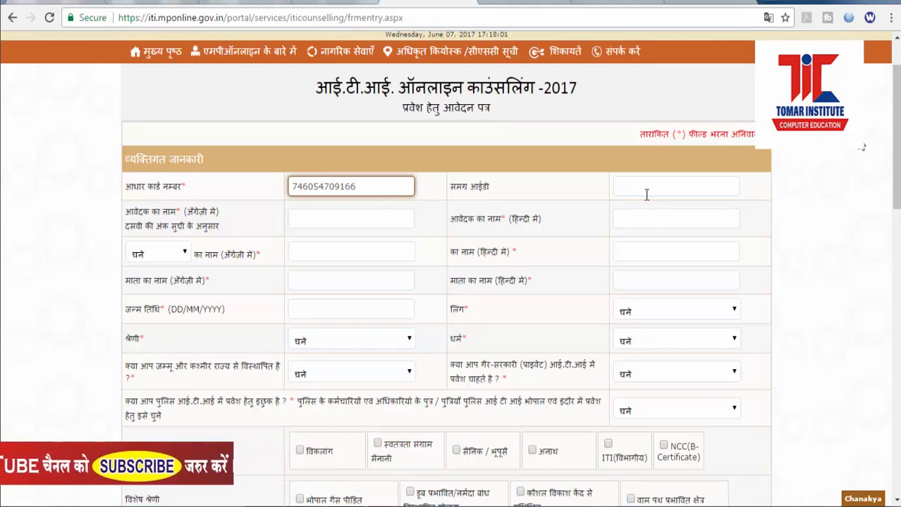
left_click(337, 219)
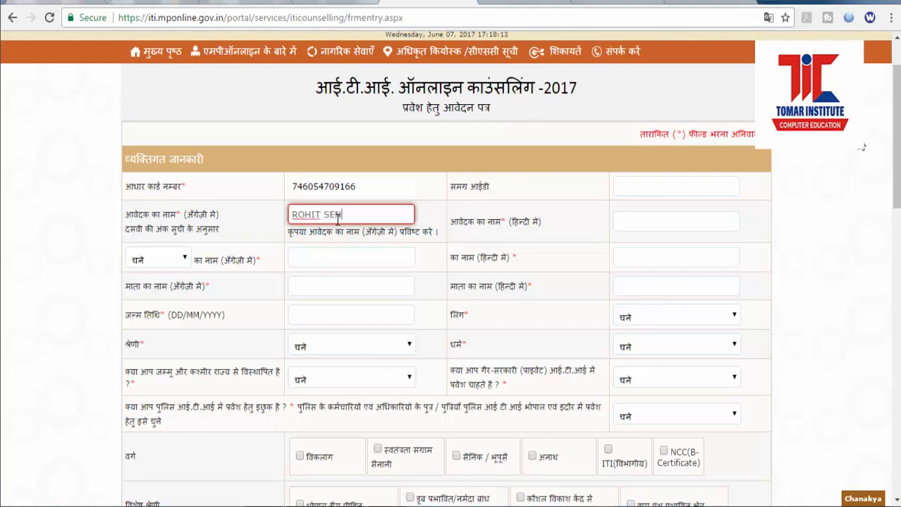
key("Tab")
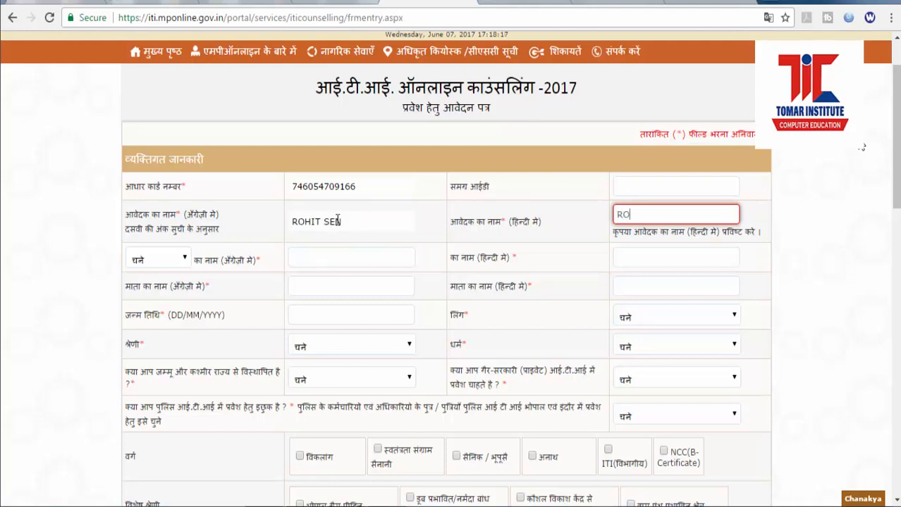
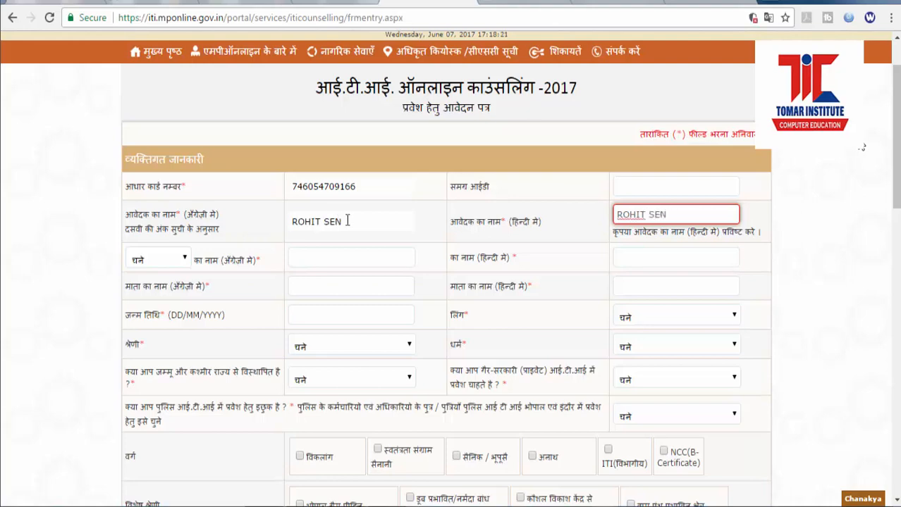
Step: Clear the English text from the Hindi name field, then bring up the Start menu
left_click(306, 261)
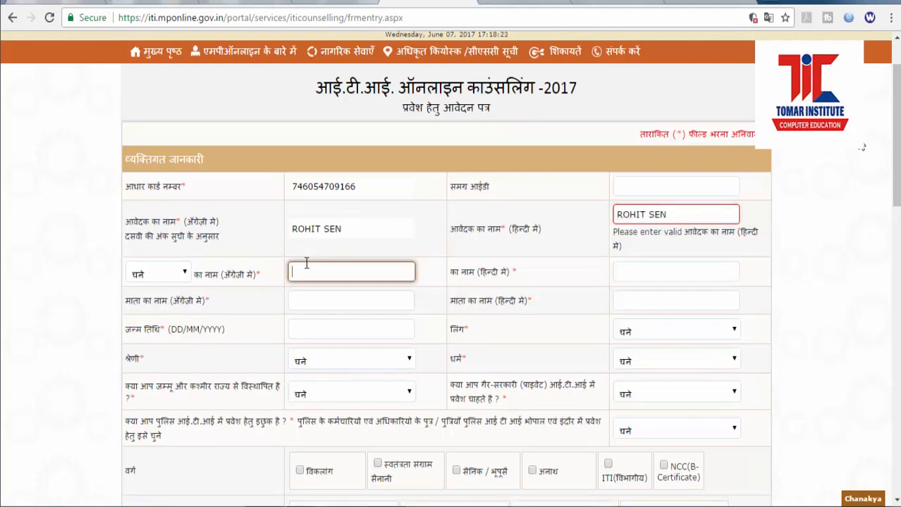
left_click(186, 277)
left_click(187, 280)
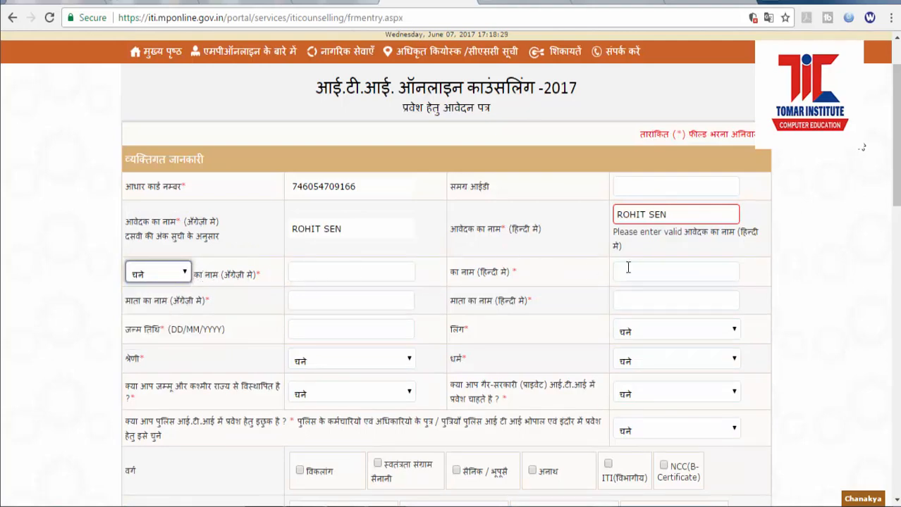
left_click_drag(710, 215, 619, 216)
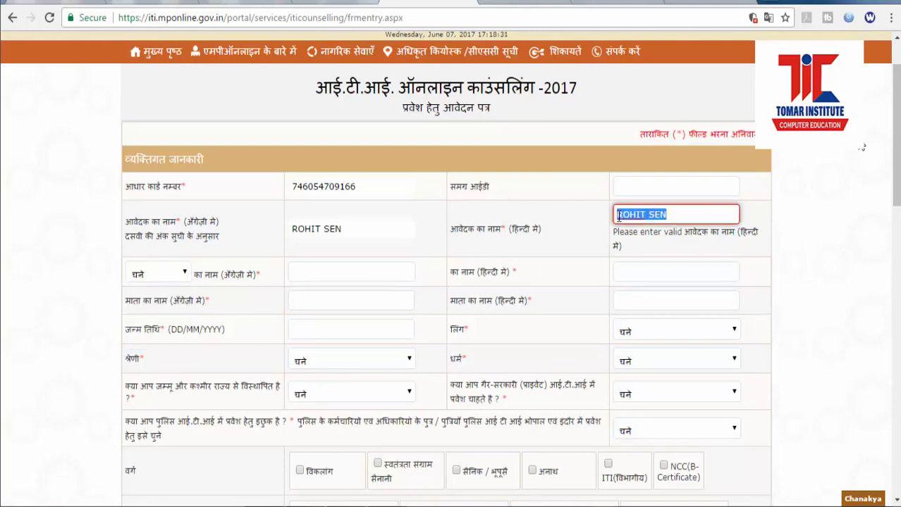
key("BackSpace")
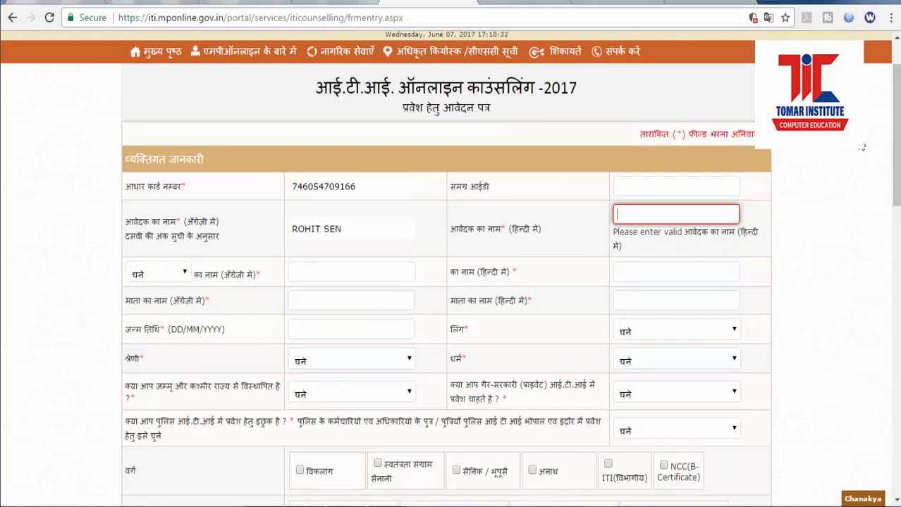
key("super")
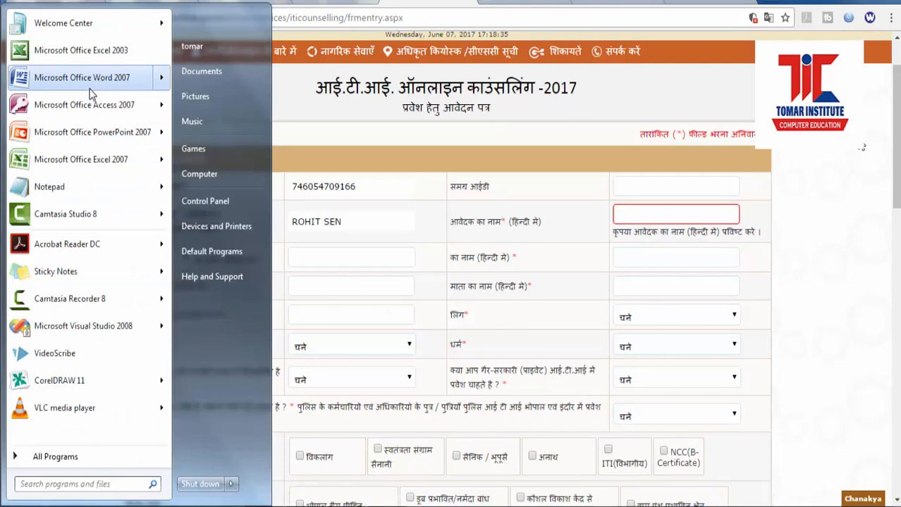
Step: In Word 2007 with Hindi input, type the applicant's full name in Devanagari
left_click(88, 93)
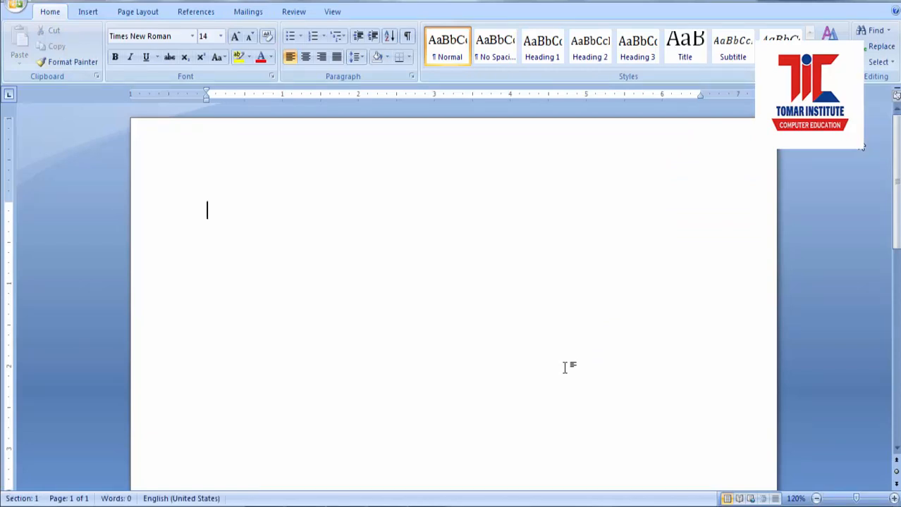
key("alt+shift")
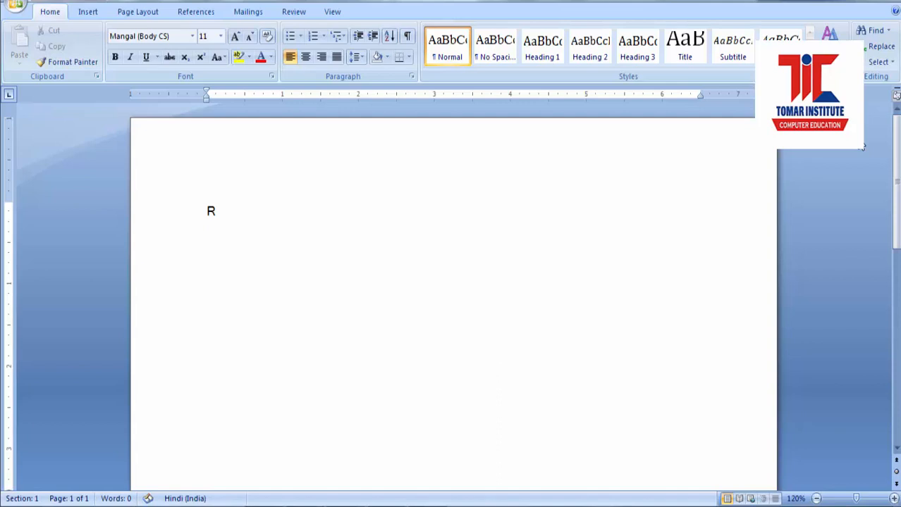
type("O")
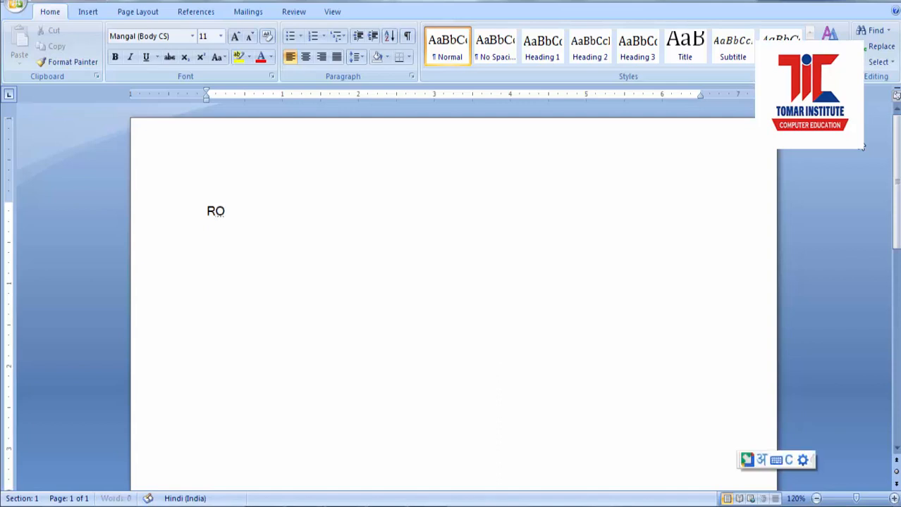
key("BackSpace")
key("BackSpace")
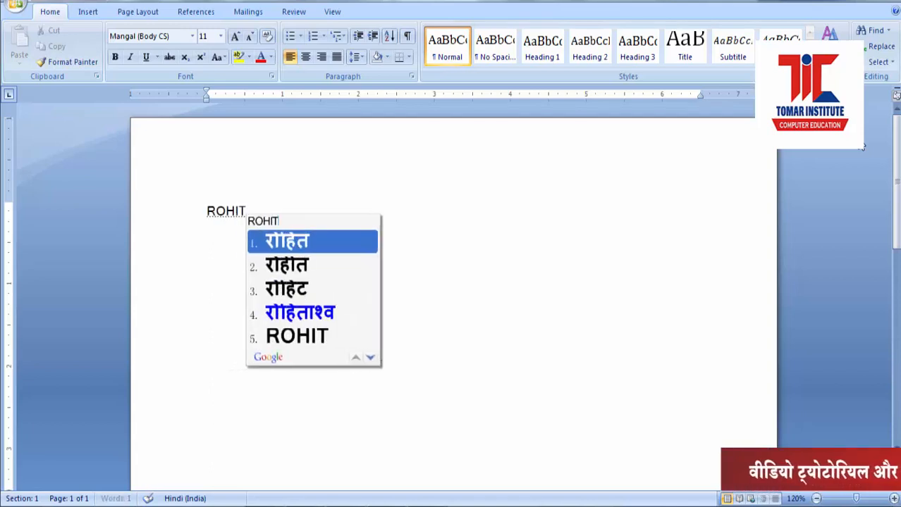
key("space")
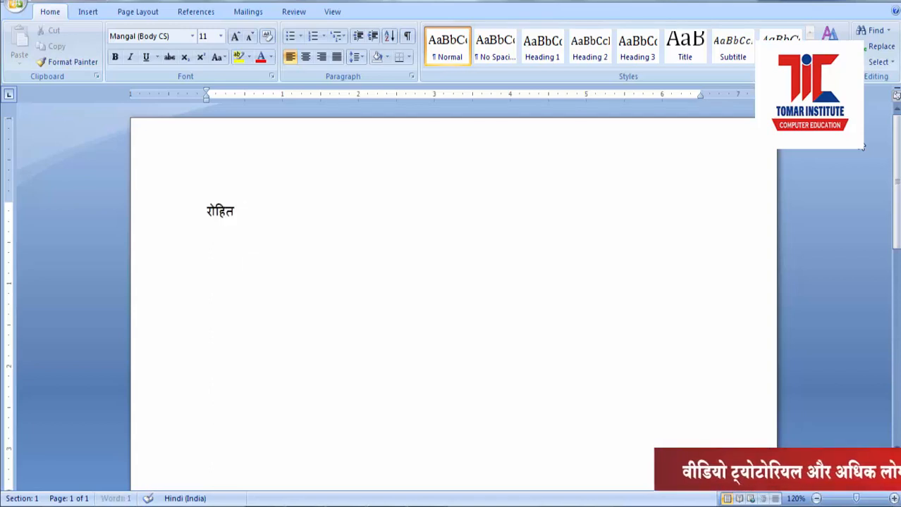
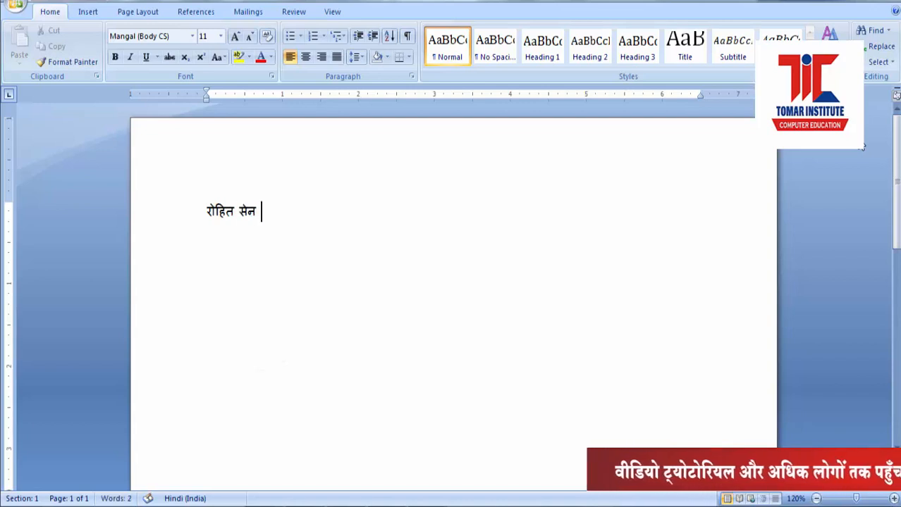
Step: Copy the whole Devanagari name and return to the counselling form in Chrome
left_click(182, 203)
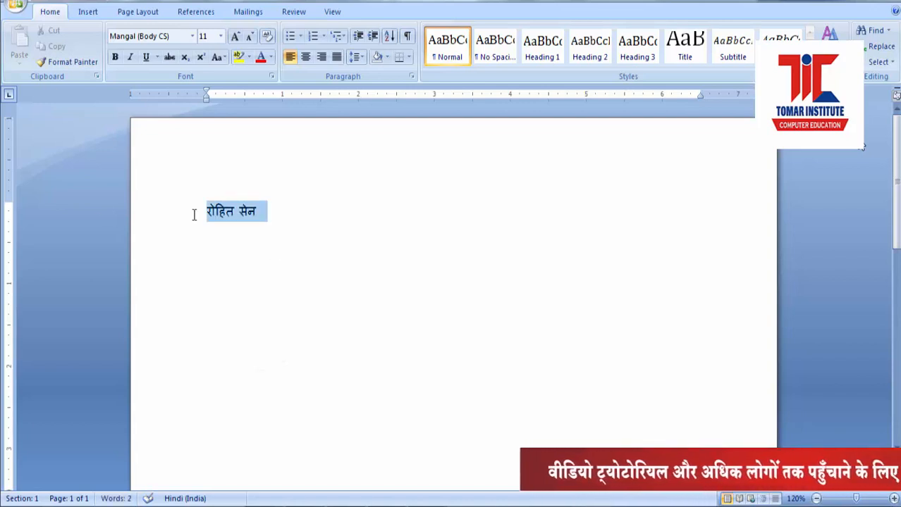
left_click(353, 289)
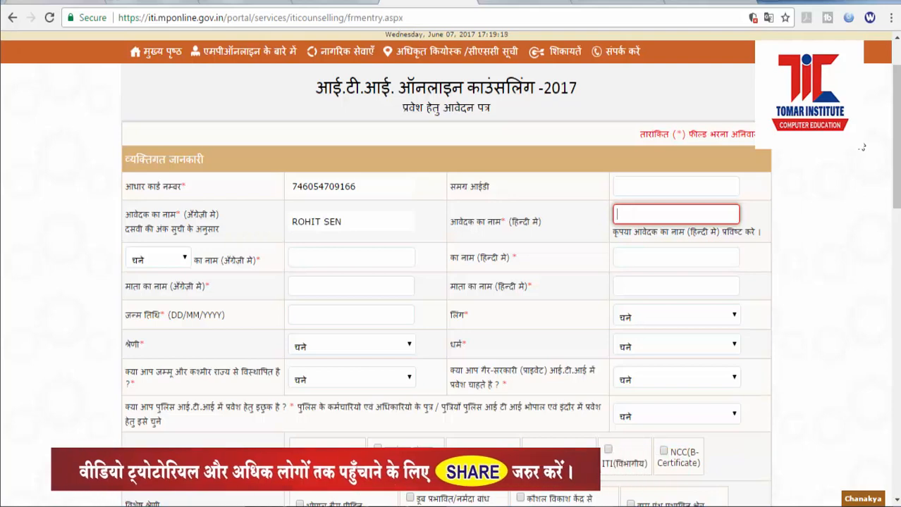
left_click(427, 503)
left_click(297, 237)
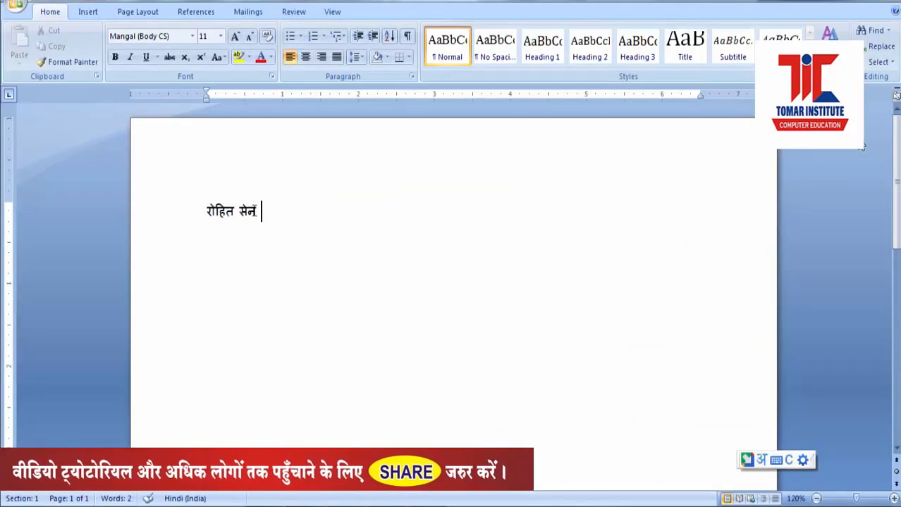
key("ctrl+a")
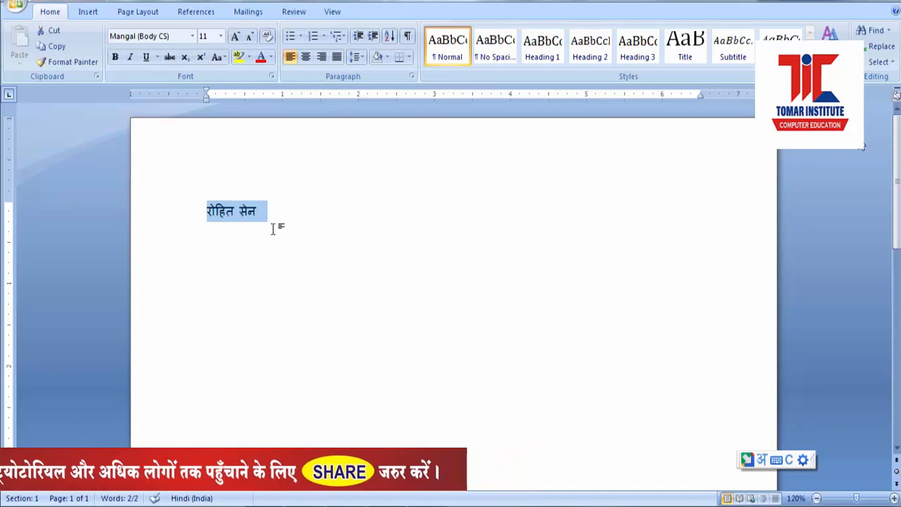
key("ctrl+c")
key("alt+Tab")
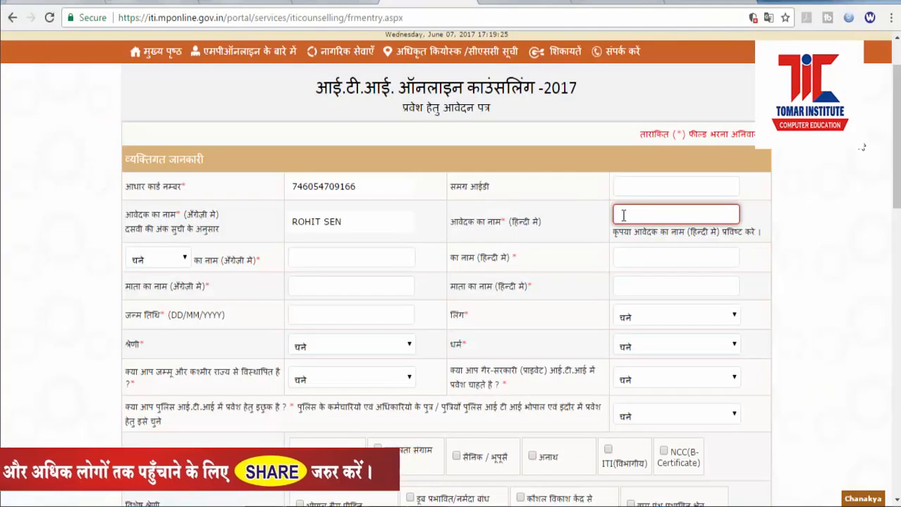
Step: Paste the Hindi applicant name, set relation to '1. पिता', and enter the father's English name
key("ctrl+v")
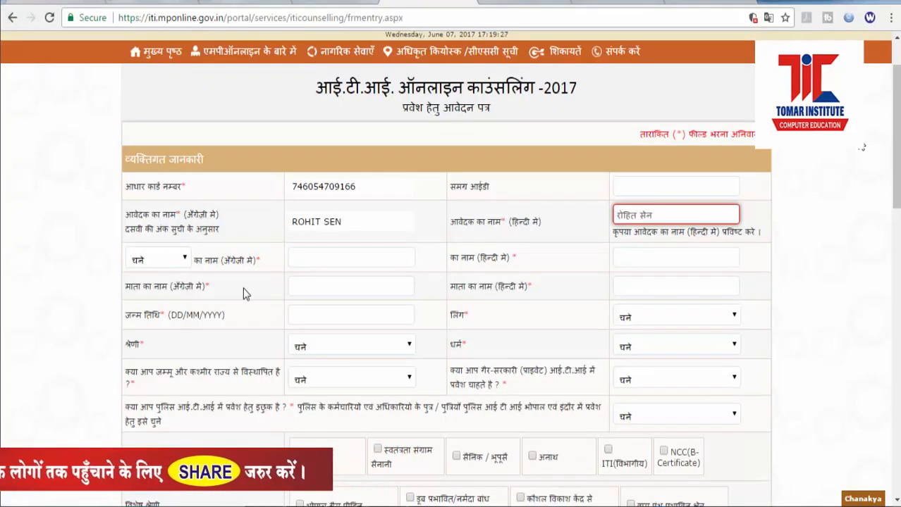
left_click(300, 257)
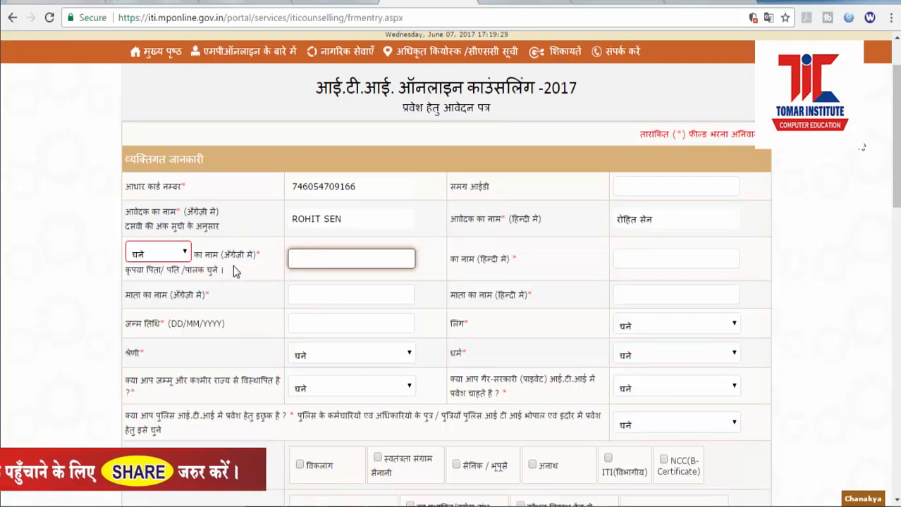
left_click(184, 254)
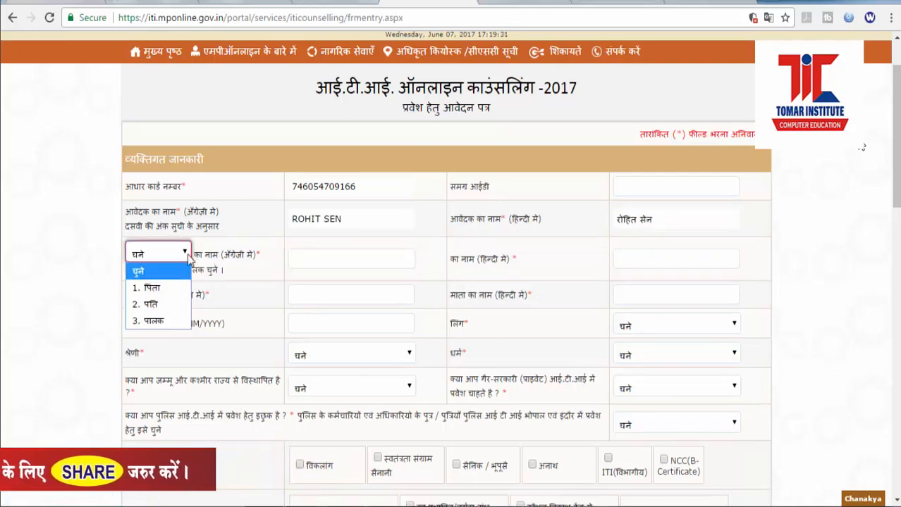
left_click(171, 288)
left_click(305, 258)
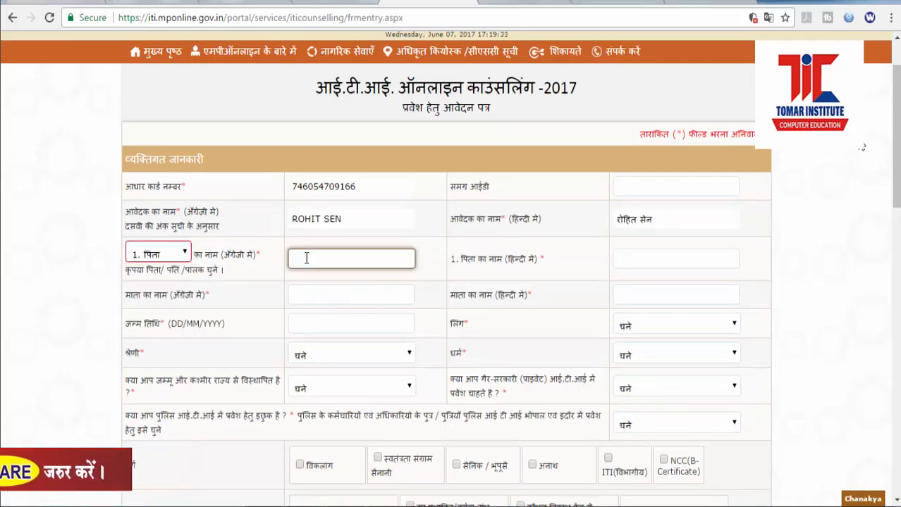
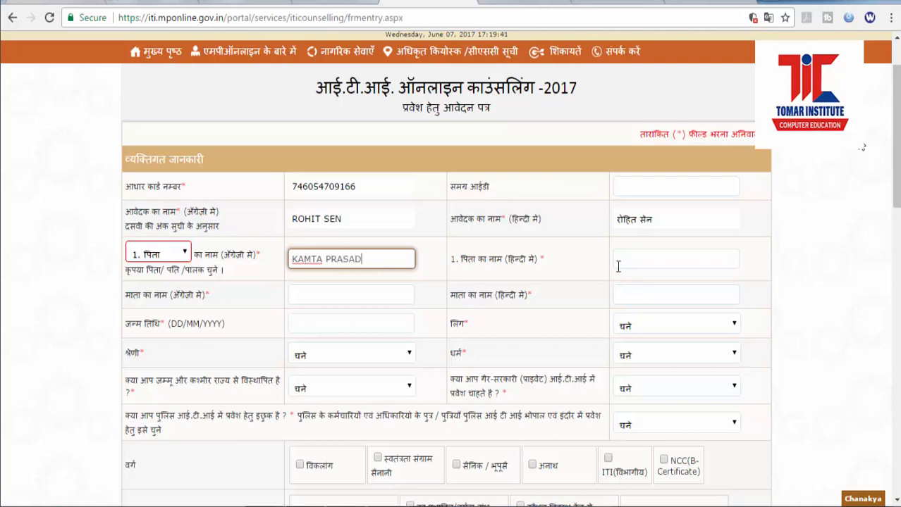
left_click(639, 258)
key("alt+Tab")
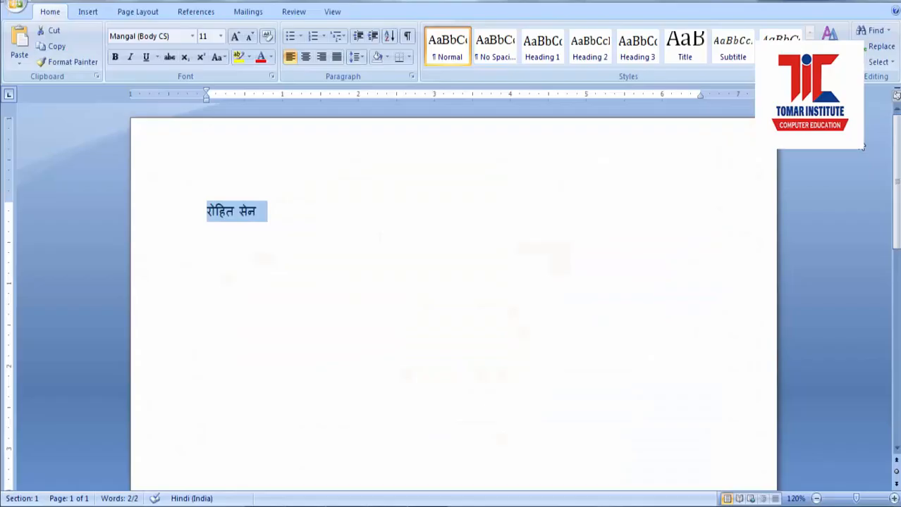
Step: Type the father's two-word name in Devanagari on a new Word line and paste it into the Hindi field
left_click(313, 219)
key("Return")
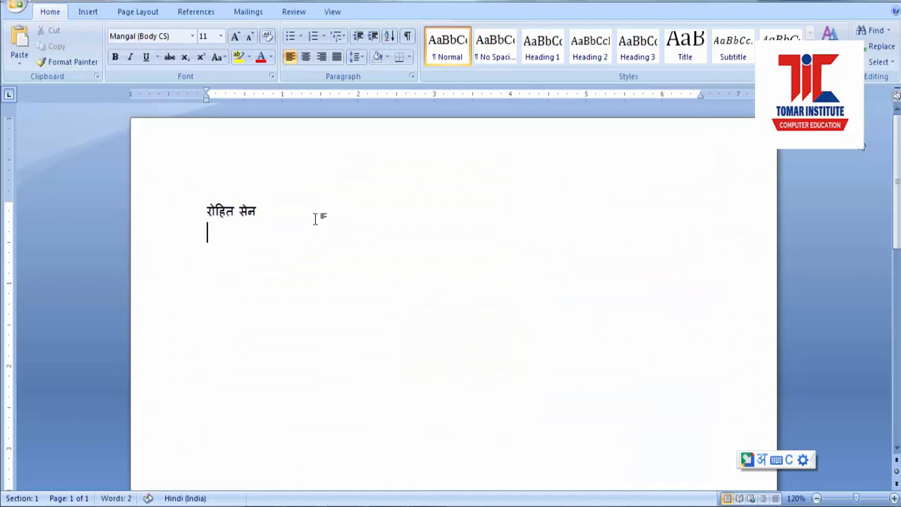
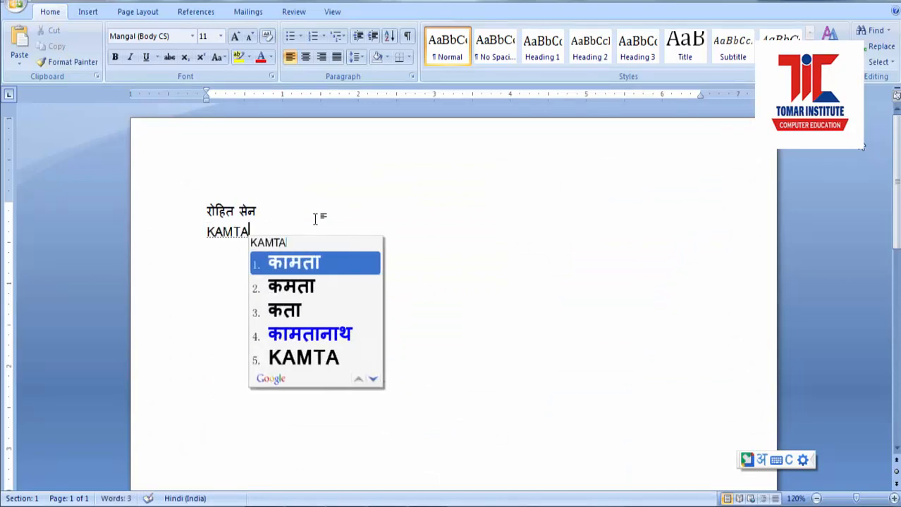
key("space")
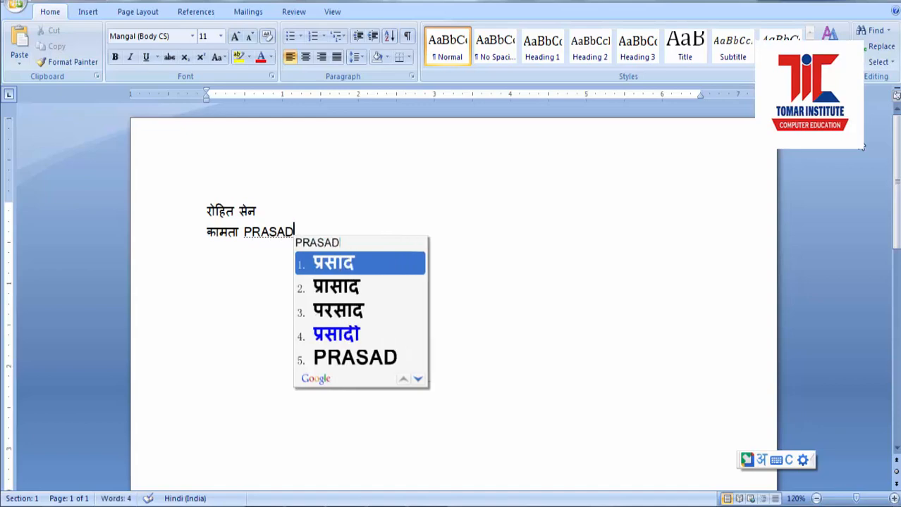
key("space")
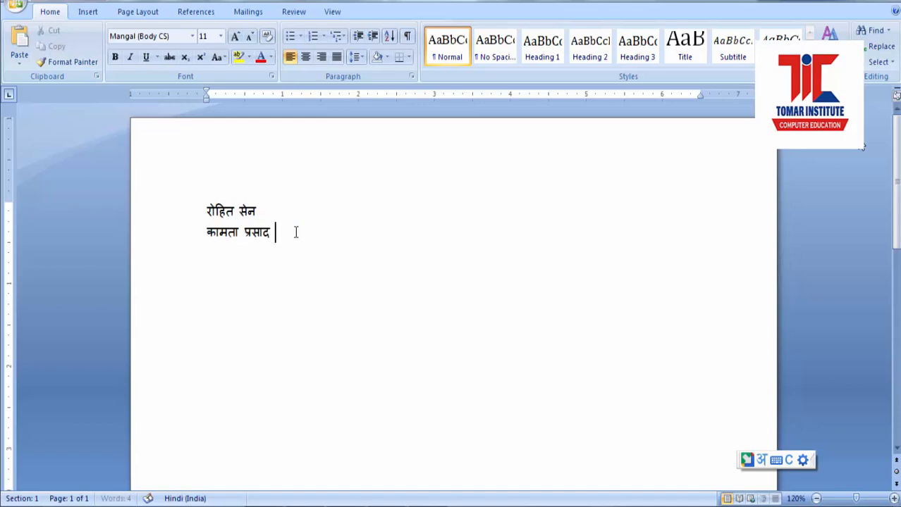
left_click_drag(295, 231, 204, 233)
key("ctrl+c")
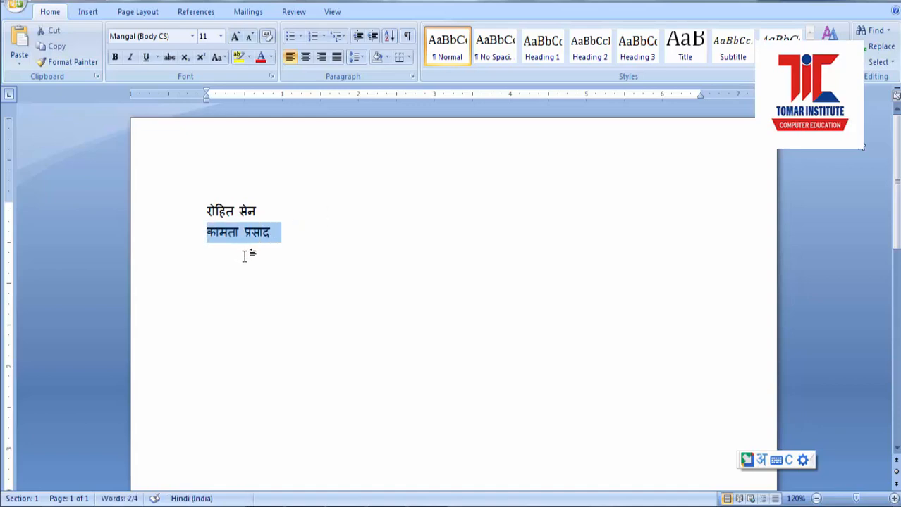
key("alt+Tab")
key("ctrl+v")
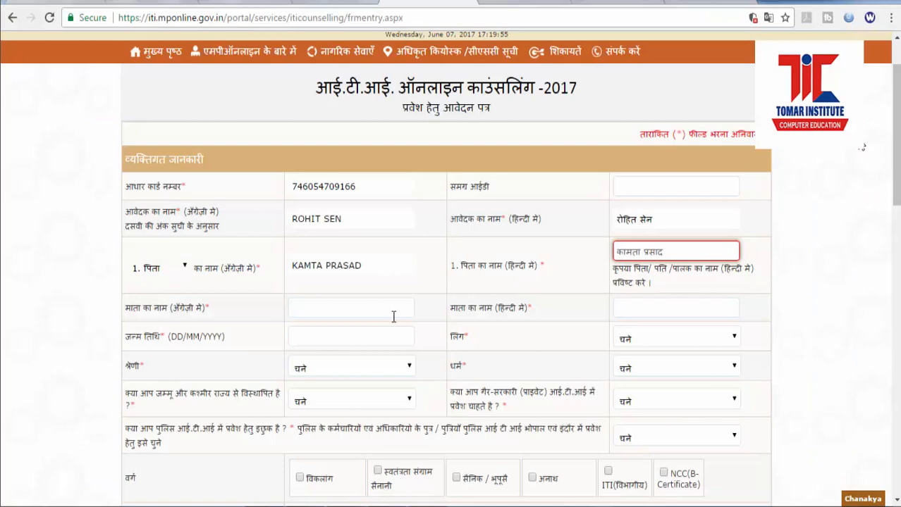
Step: Enter the mother's name in the English field, then place the Word caret after the father's name
left_click(300, 304)
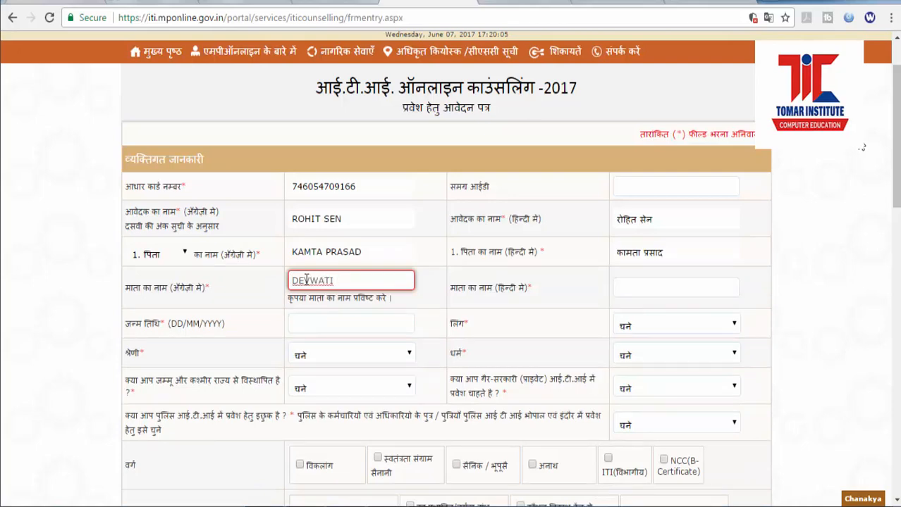
key("Tab")
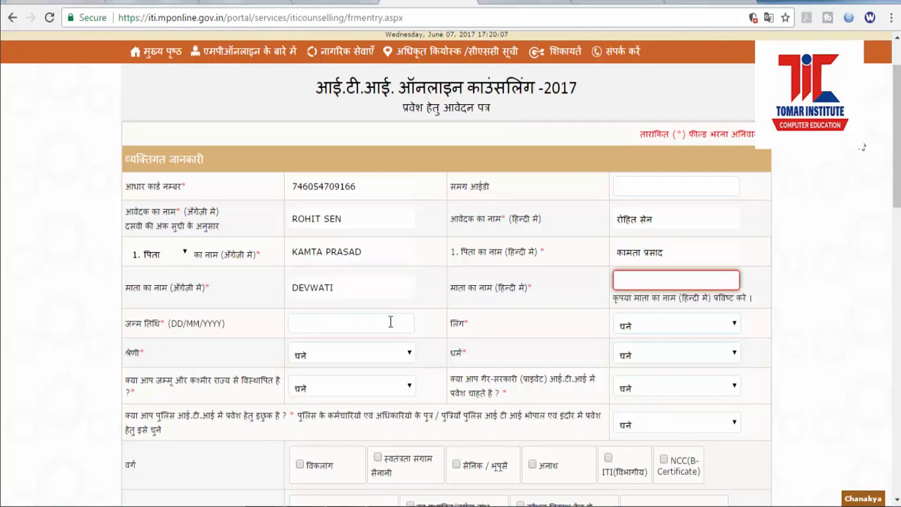
key("alt+Tab")
left_click(301, 231)
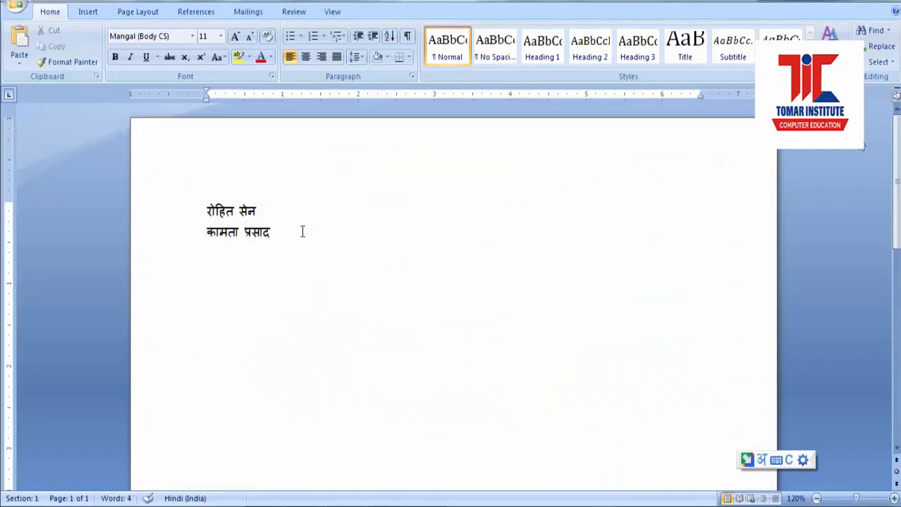
Step: Type the mother's name in Devanagari on a third line and paste it into the Hindi mother-name field
key("Return")
type("DEVWA")
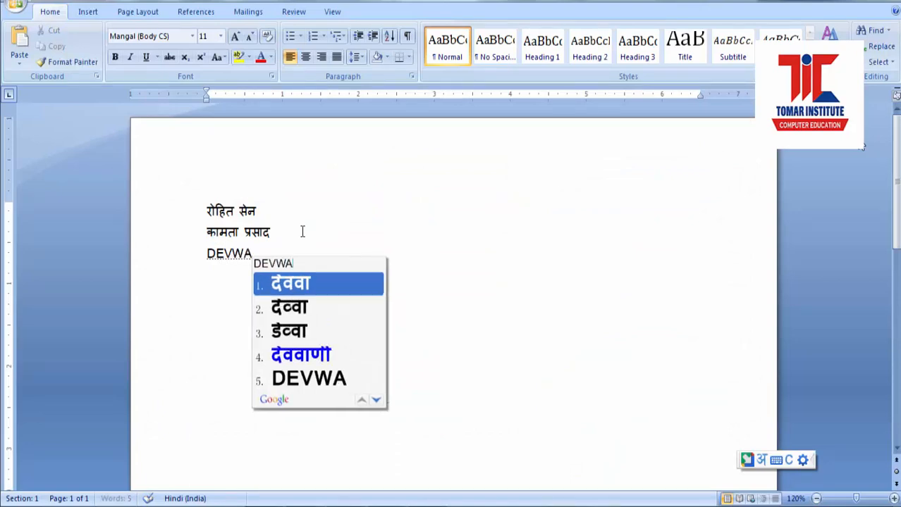
type("TI")
key("space")
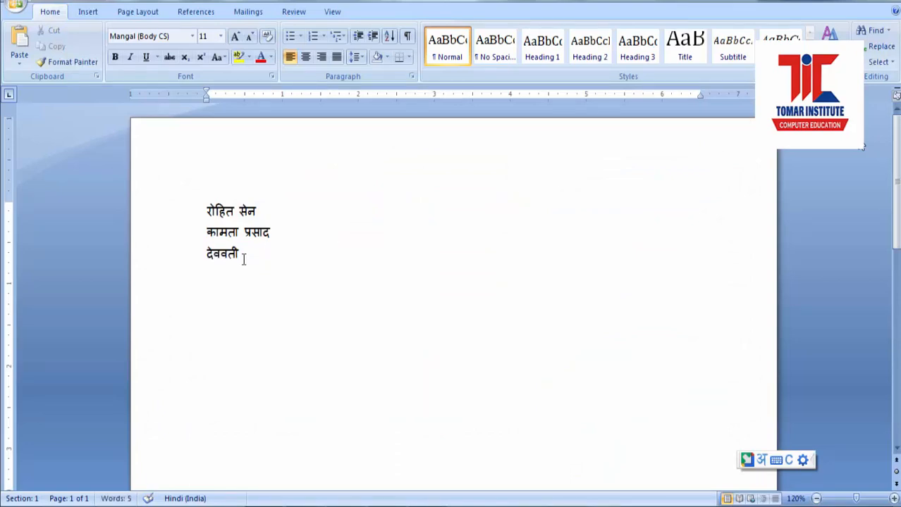
left_click_drag(244, 255, 213, 266)
key("ctrl+c")
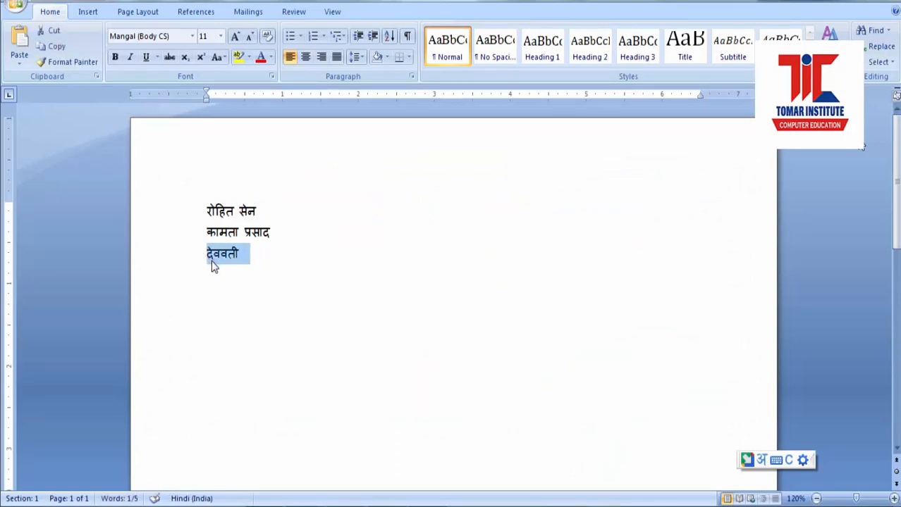
key("alt+Tab")
key("ctrl+v")
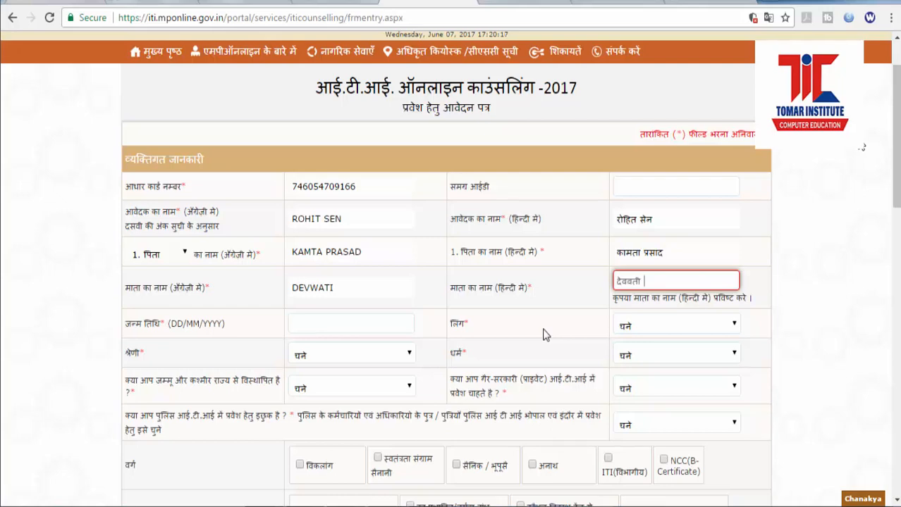
left_click(305, 328)
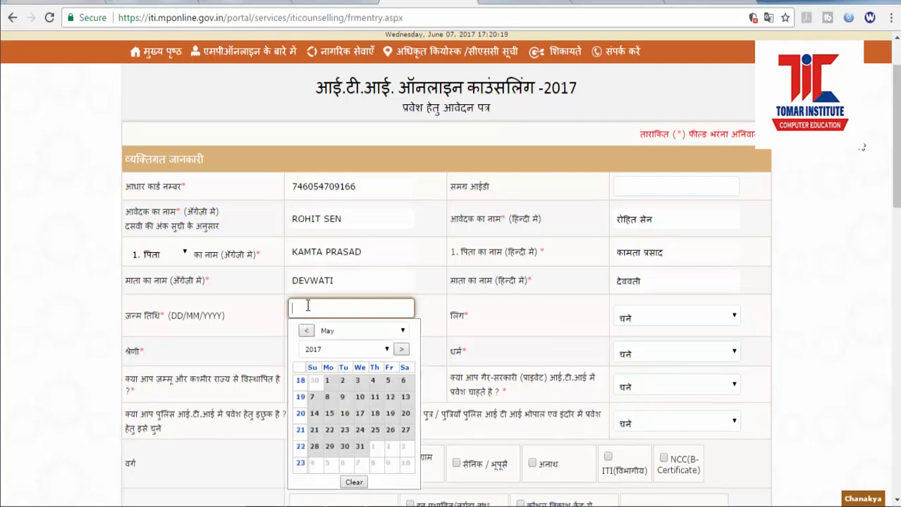
left_click(343, 349)
left_click_drag(393, 313, 390, 291)
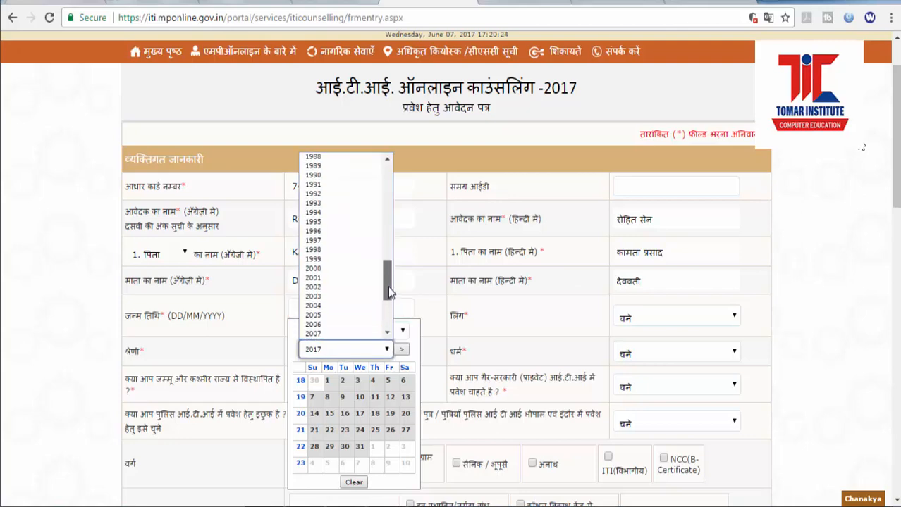
left_click(332, 241)
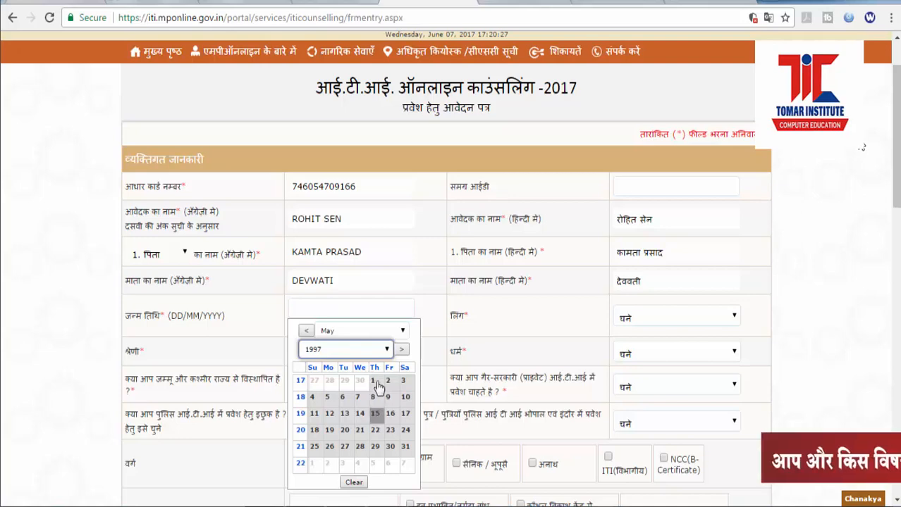
left_click(401, 331)
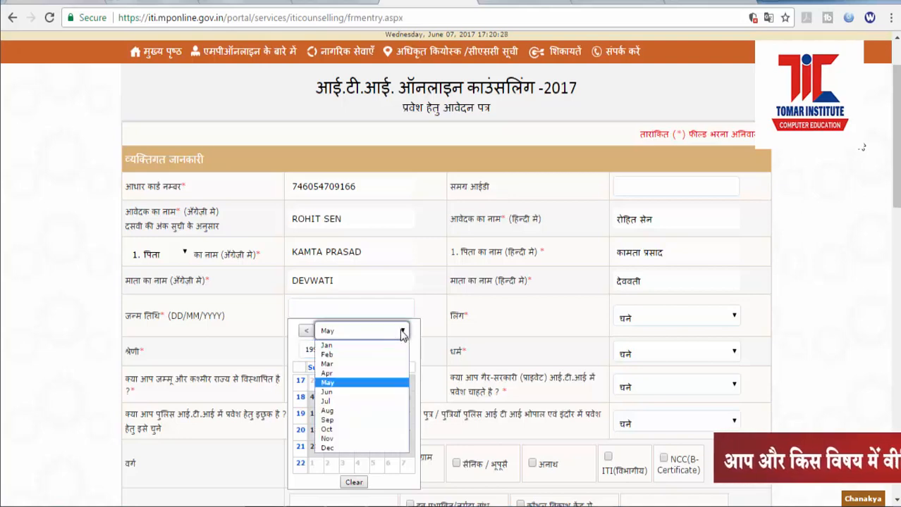
left_click(348, 449)
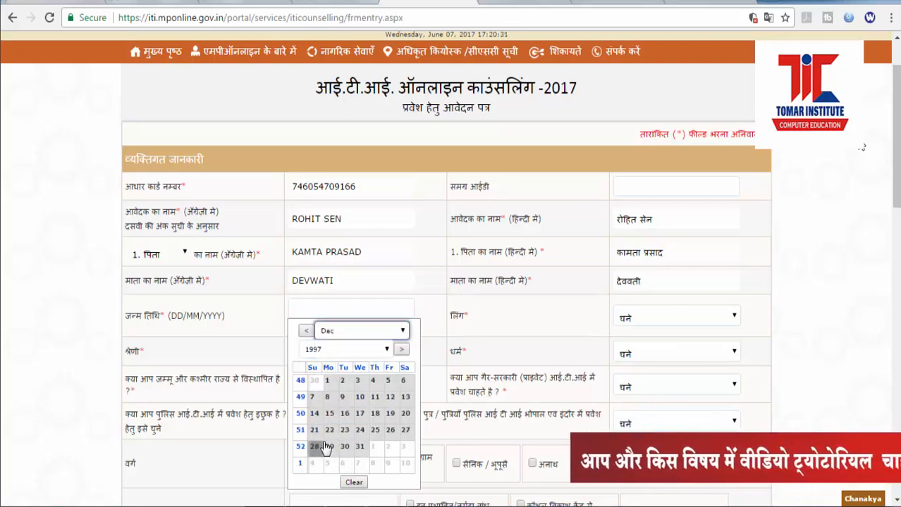
left_click(406, 418)
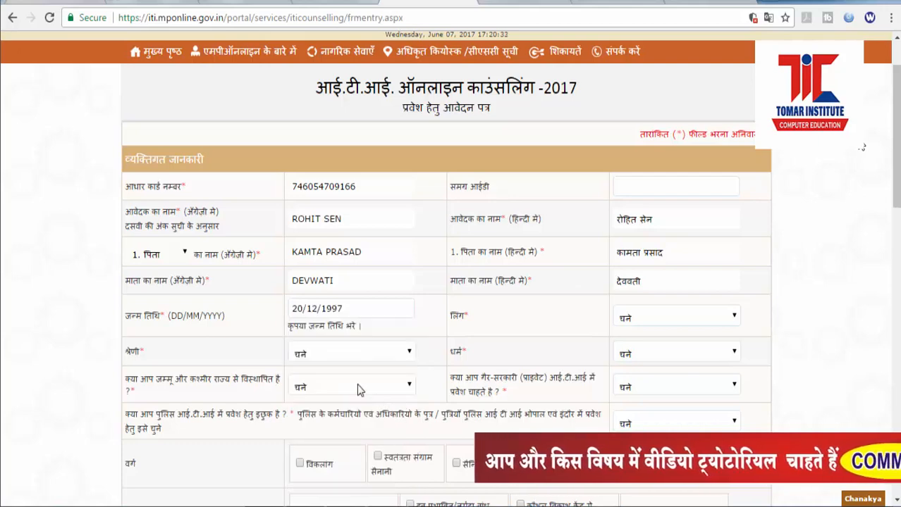
Step: Choose gender 1. पुरुष, category अ.पि.व., religion हिन्दू, and नही for J&K displacement
left_click(628, 323)
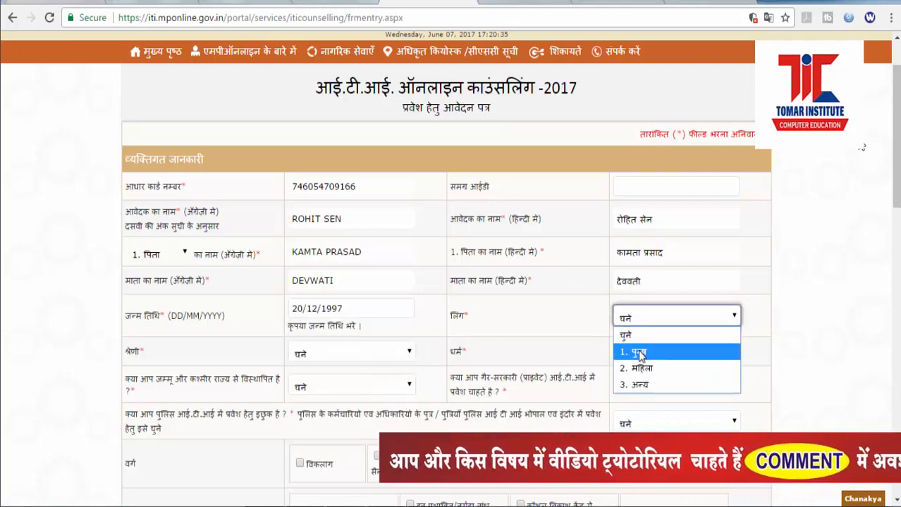
left_click(637, 350)
left_click(317, 343)
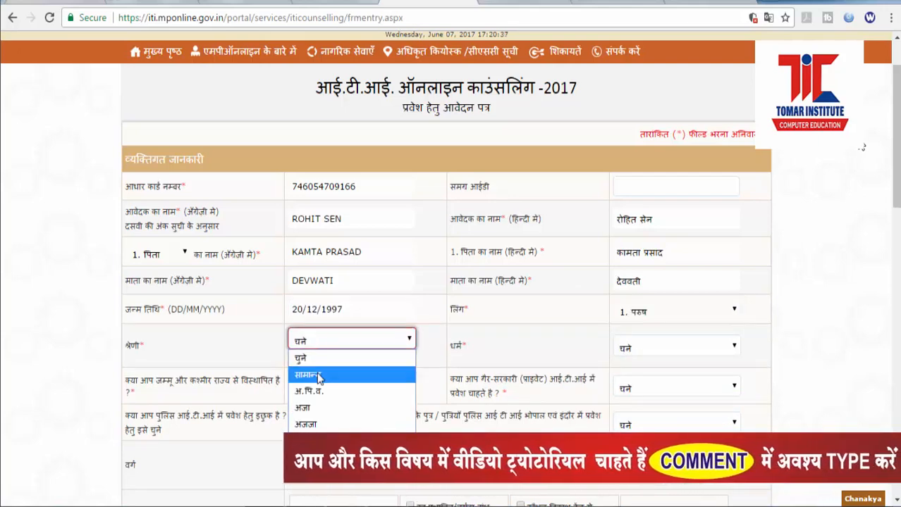
left_click(320, 397)
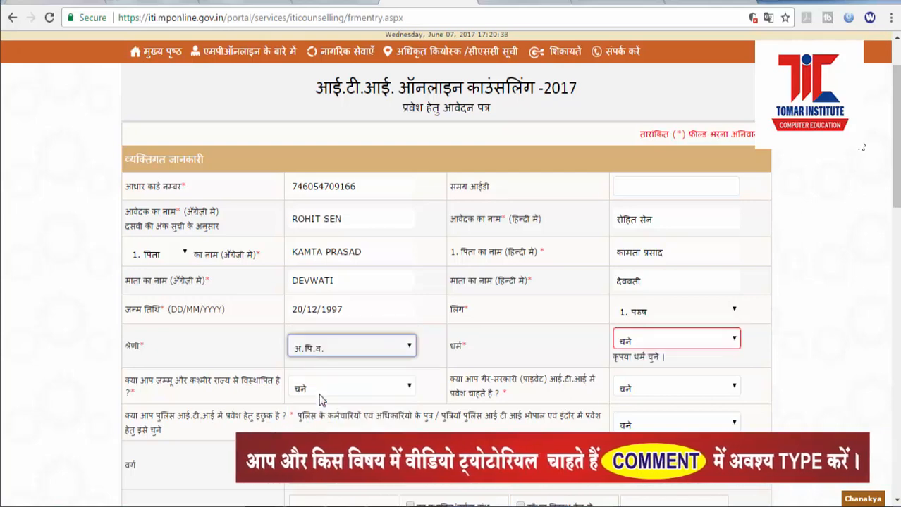
left_click(648, 340)
left_click(640, 379)
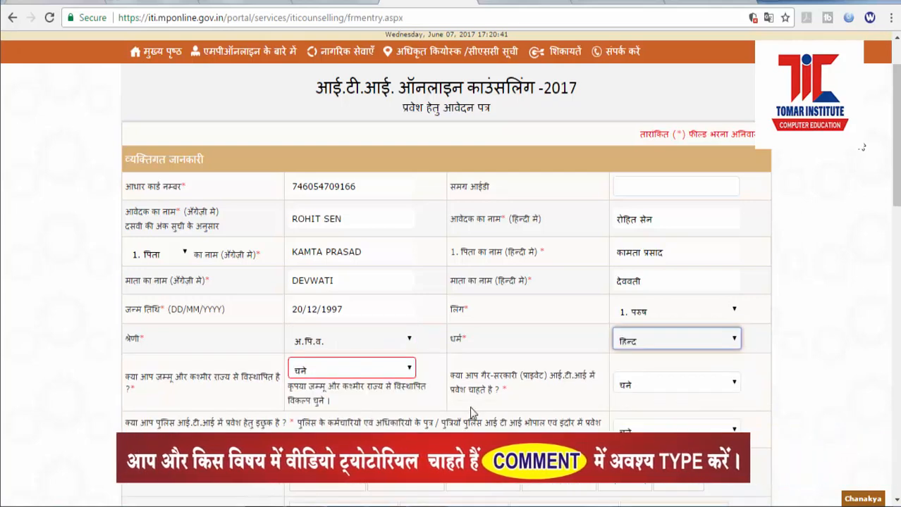
left_click(346, 371)
left_click(303, 421)
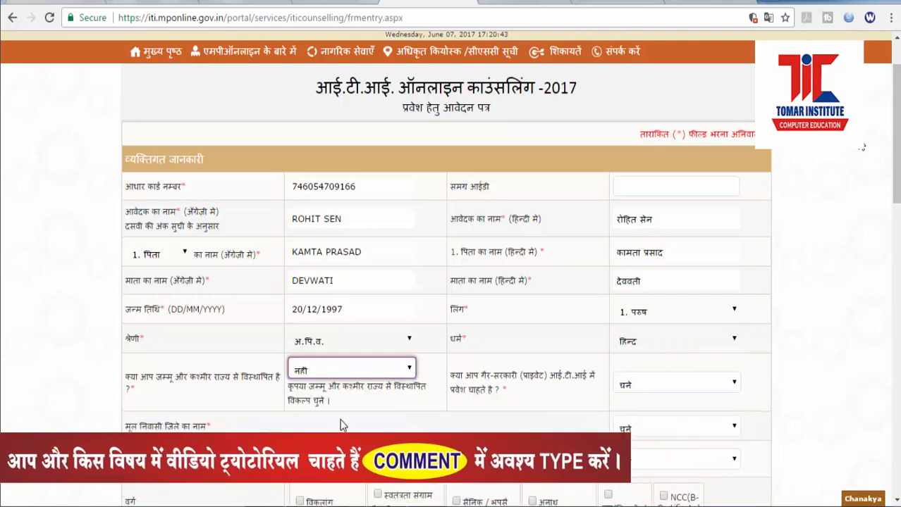
Step: Answer the private ITI admission question, correcting हा to नहीं
left_click(647, 390)
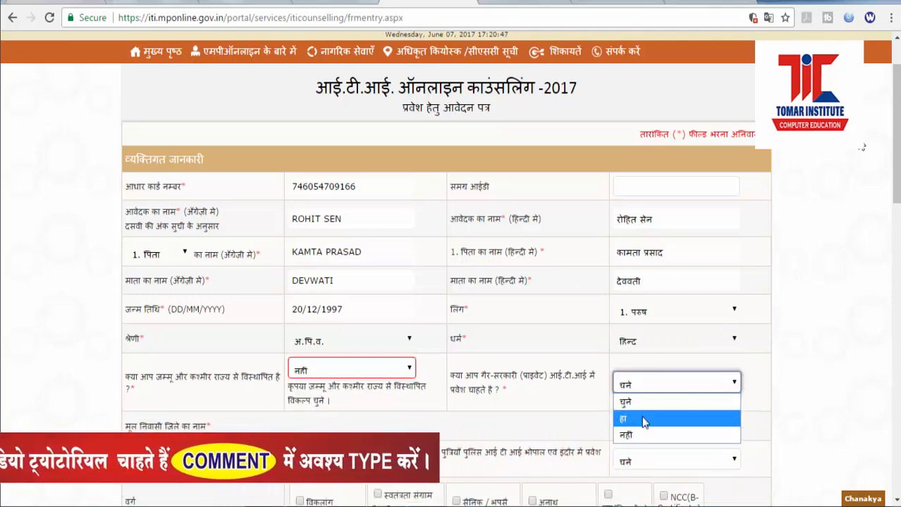
left_click(643, 420)
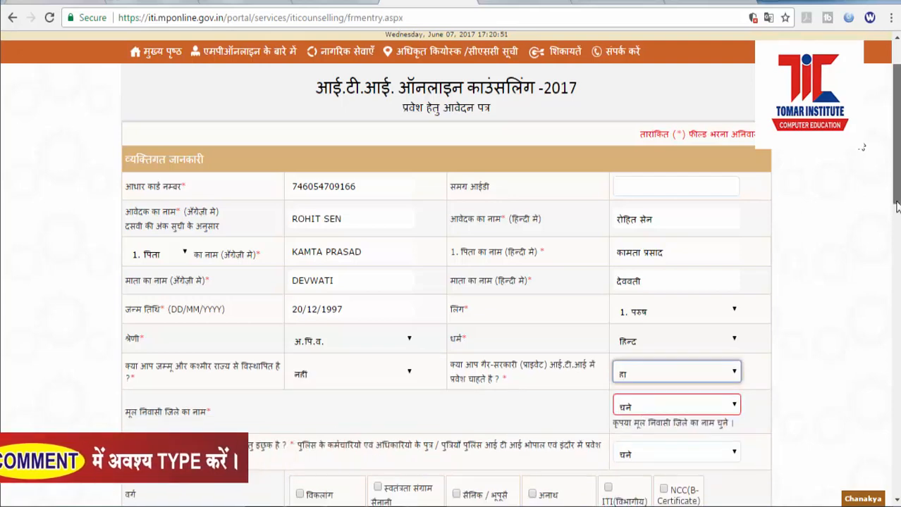
left_click(673, 376)
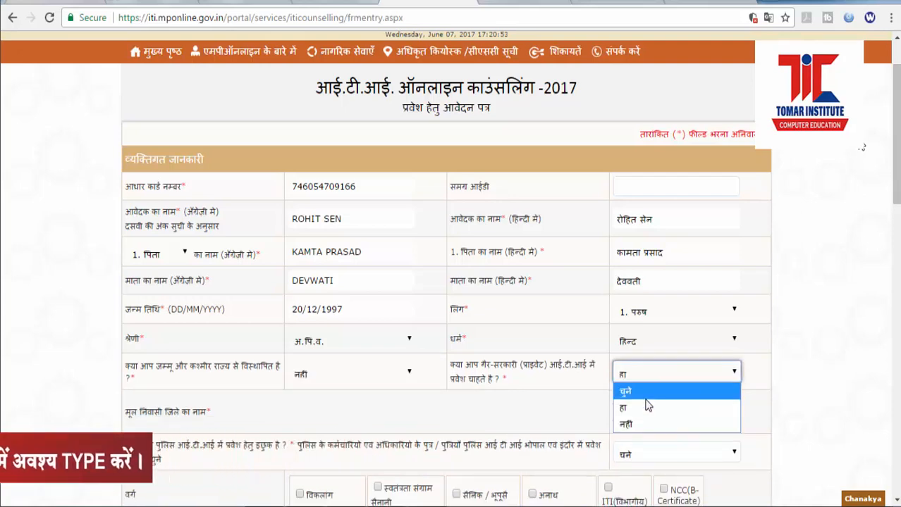
left_click(644, 425)
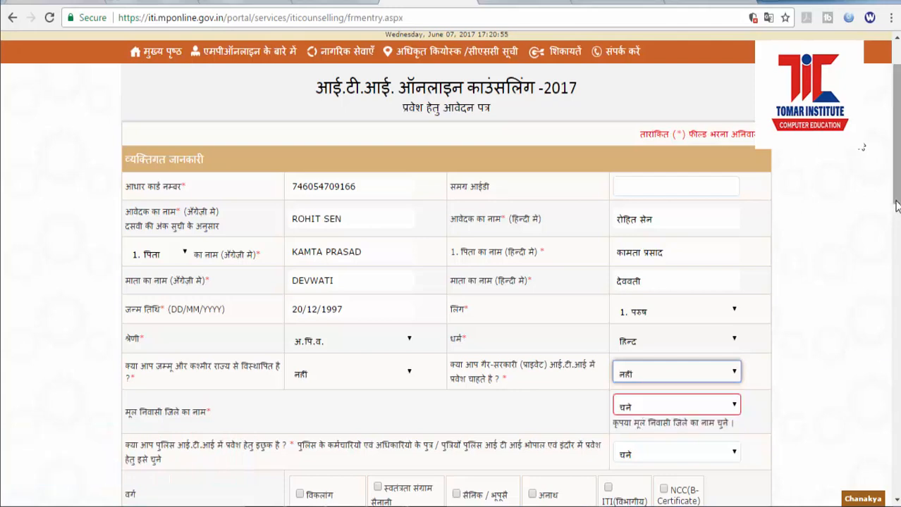
Step: Pick native district 16 जबलपुर, answer नहीं for police ITI, and dismiss the class 10 subject alert
left_click_drag(895, 212, 898, 259)
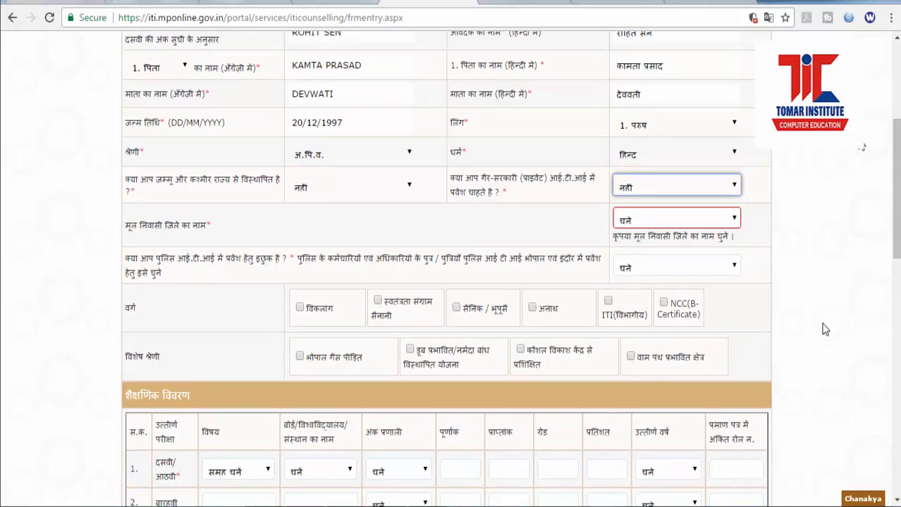
left_click(675, 220)
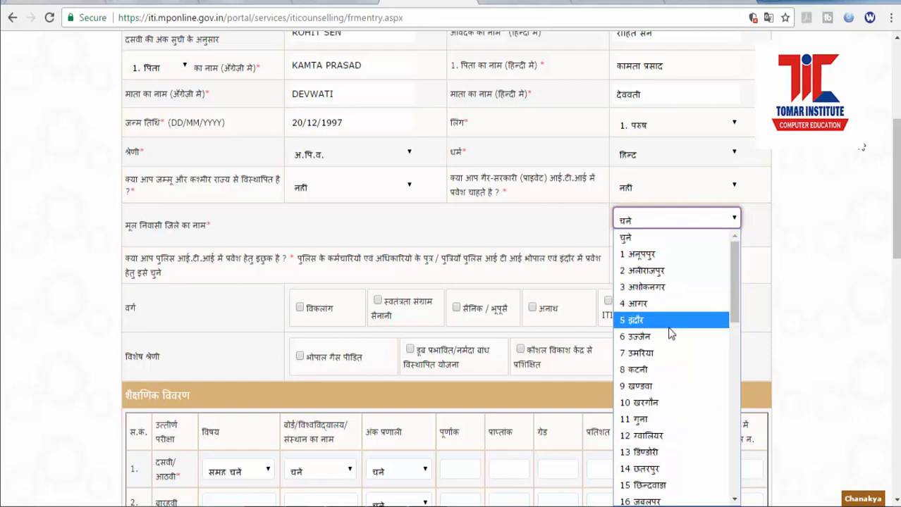
scroll(673, 334, "down", 3)
left_click(682, 361)
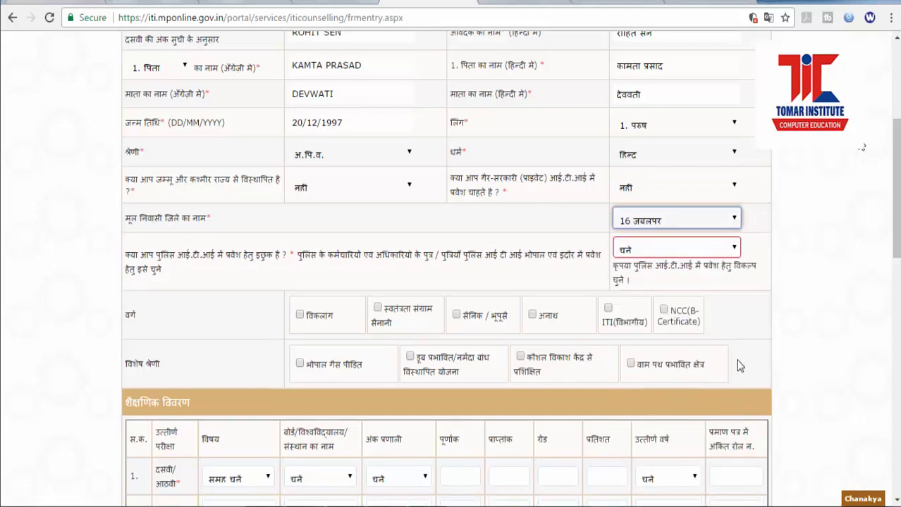
left_click(692, 253)
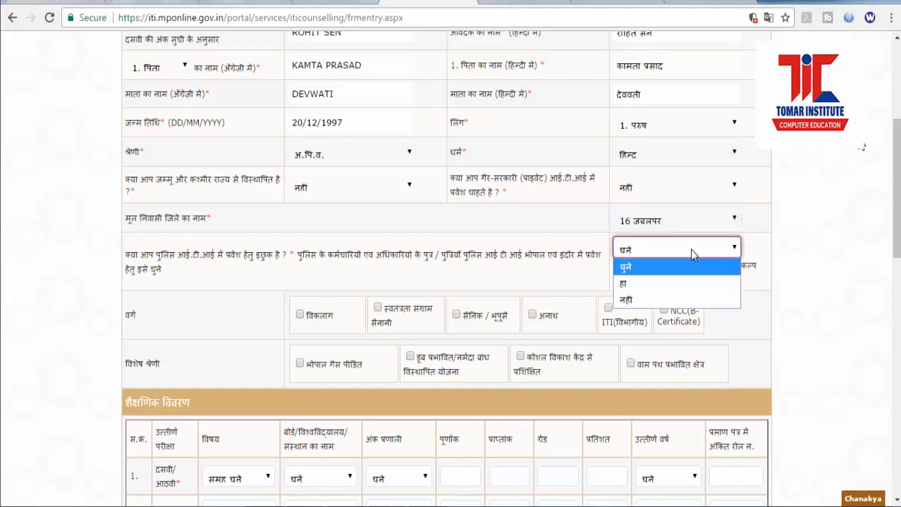
left_click(679, 301)
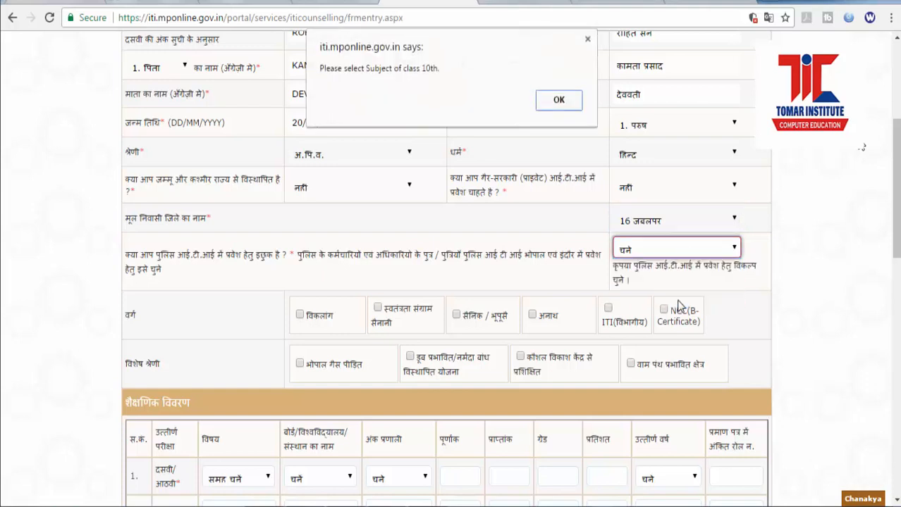
left_click(559, 101)
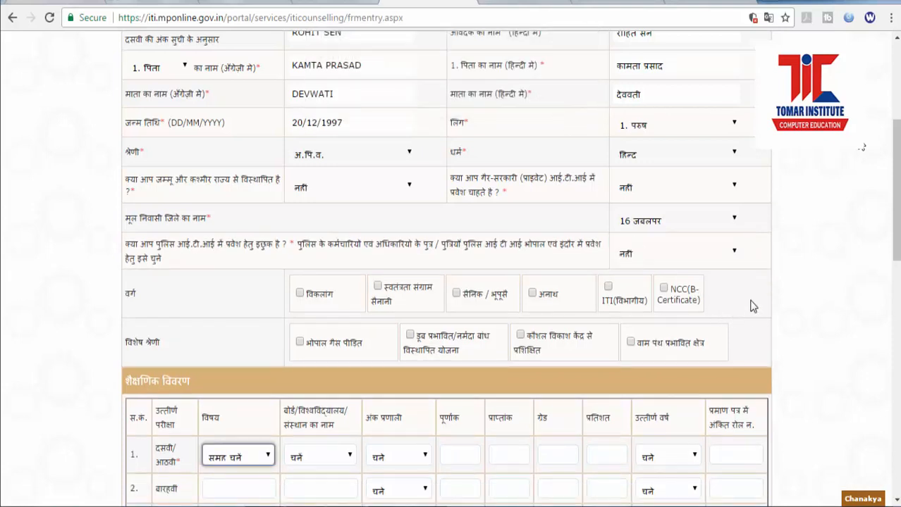
Step: Tick ITI (विभागीय) under वर्ग and acknowledge the eligibility alert
scroll(750, 291, "down", 1)
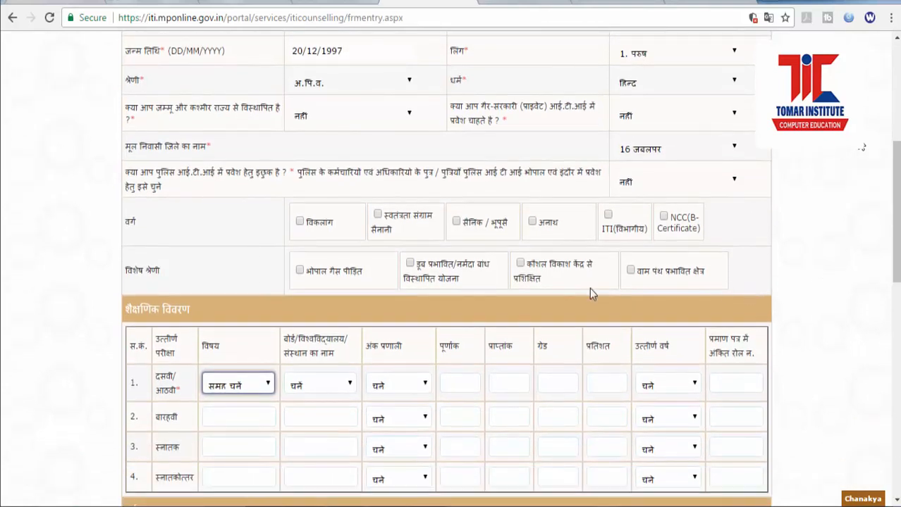
left_click(608, 216)
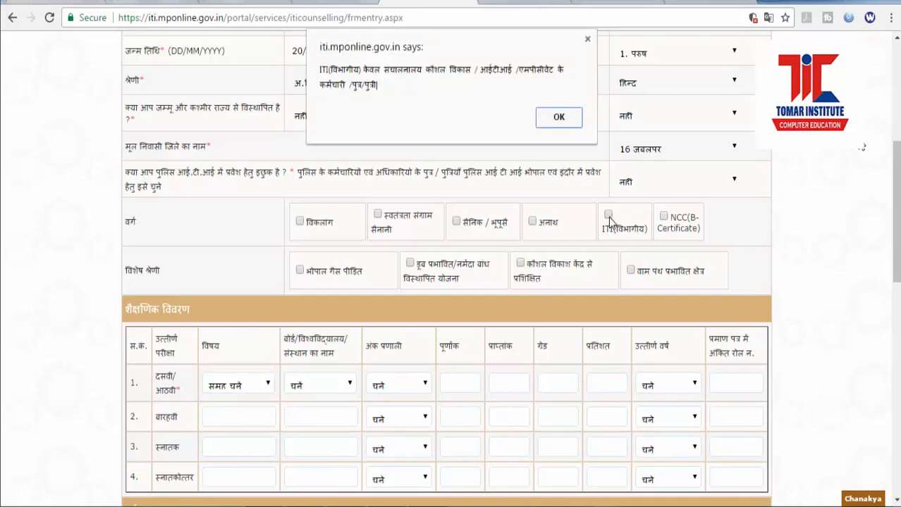
left_click(556, 117)
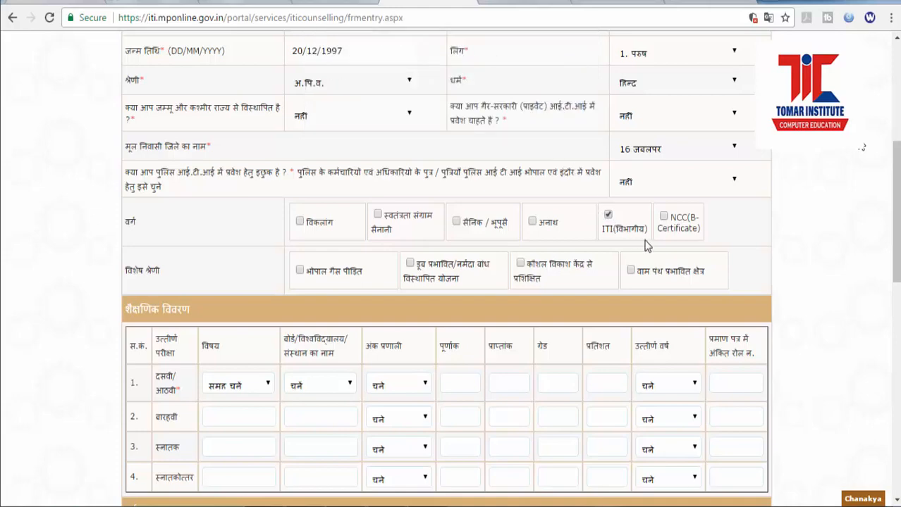
scroll(656, 288, "down", 1)
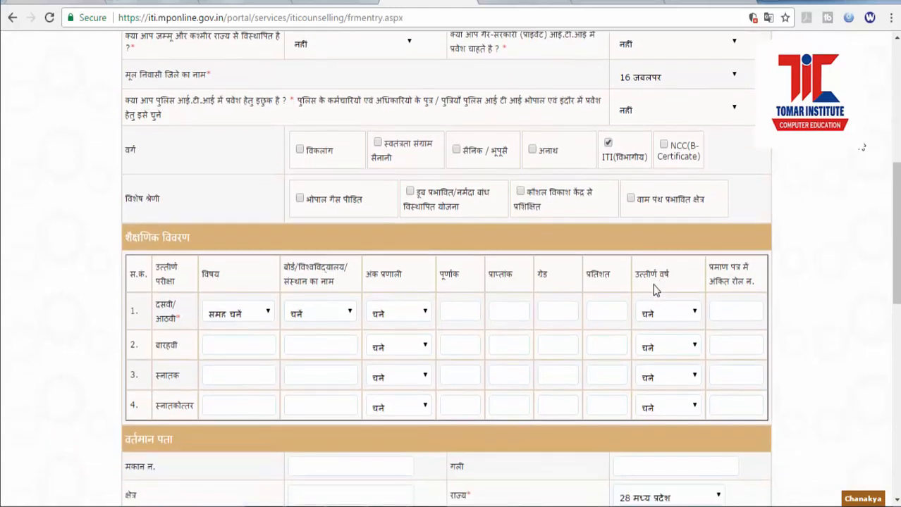
scroll(641, 244, "up", 1)
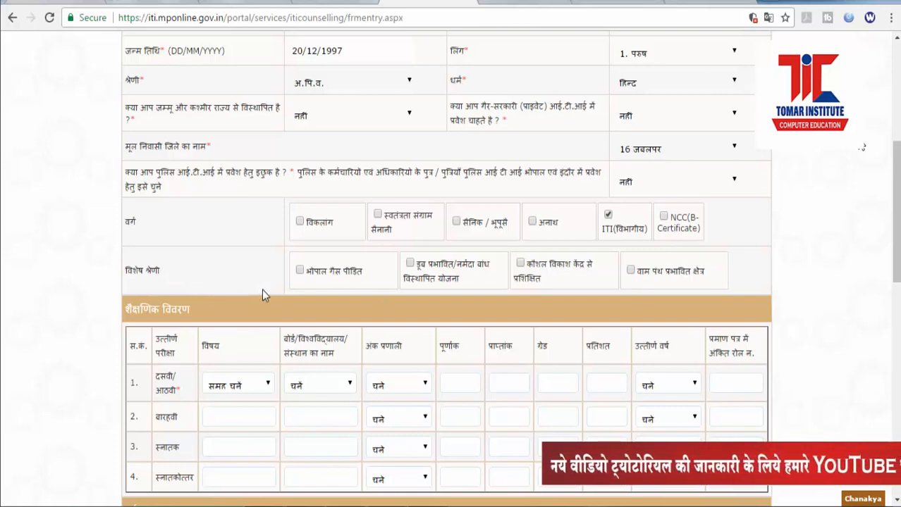
Step: Set the class 10 subject to science and maths, board एम.पी बोर्ड, marks system प्रतिशत
scroll(288, 315, "down", 2)
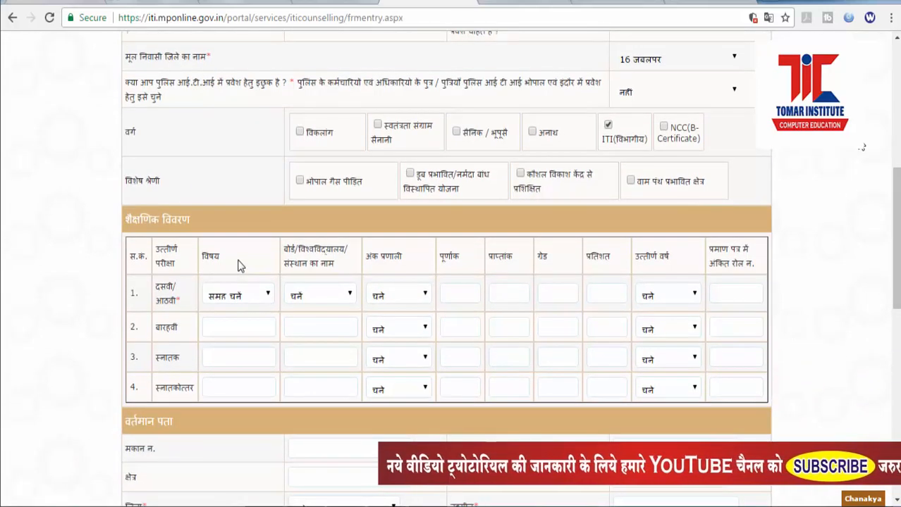
left_click(261, 297)
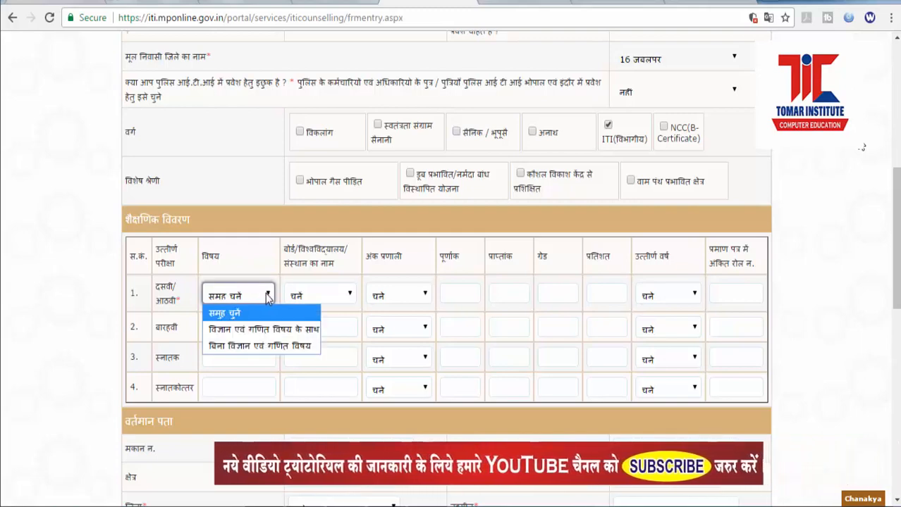
left_click(268, 297)
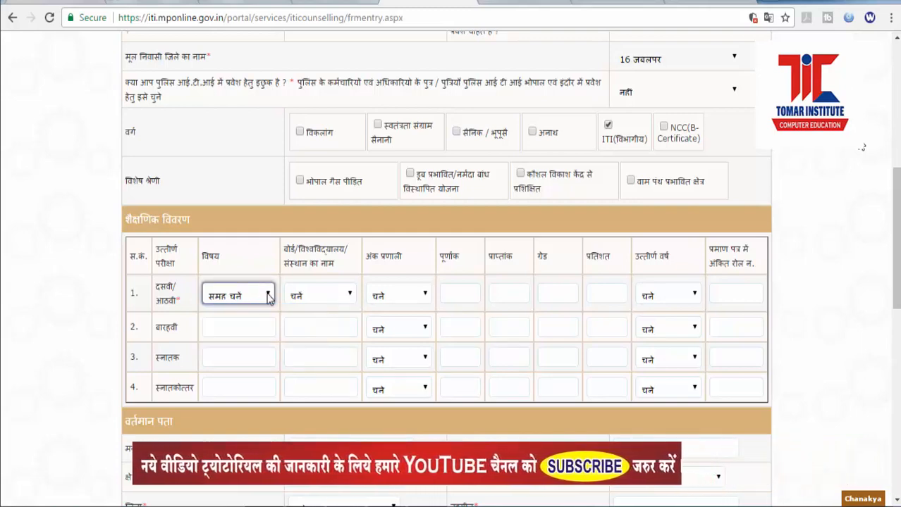
left_click(268, 297)
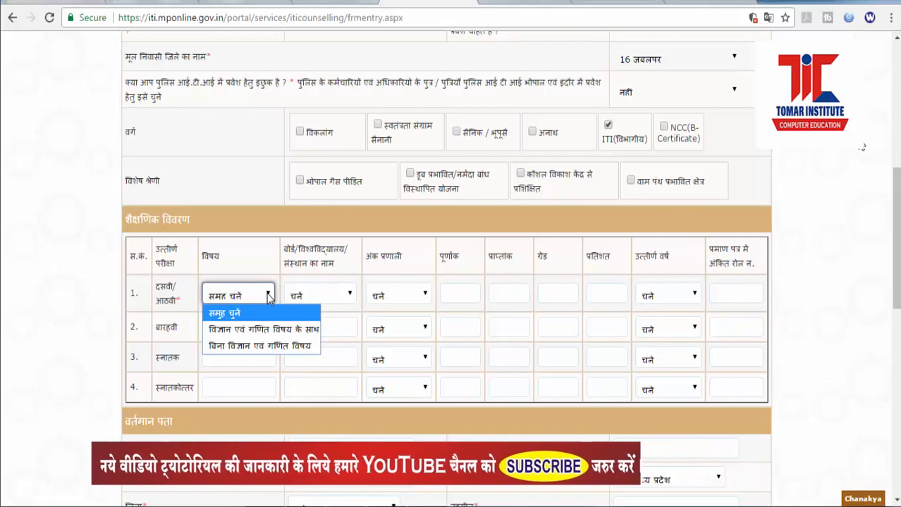
left_click(258, 331)
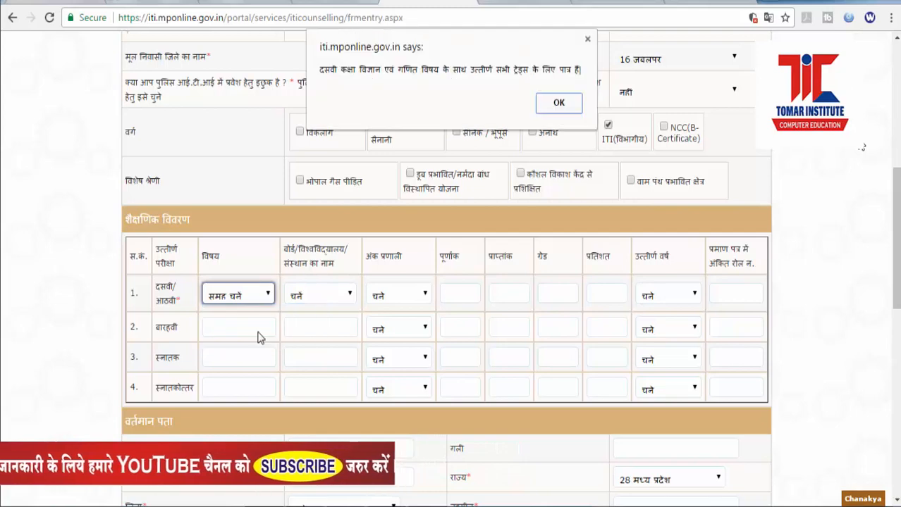
left_click(560, 101)
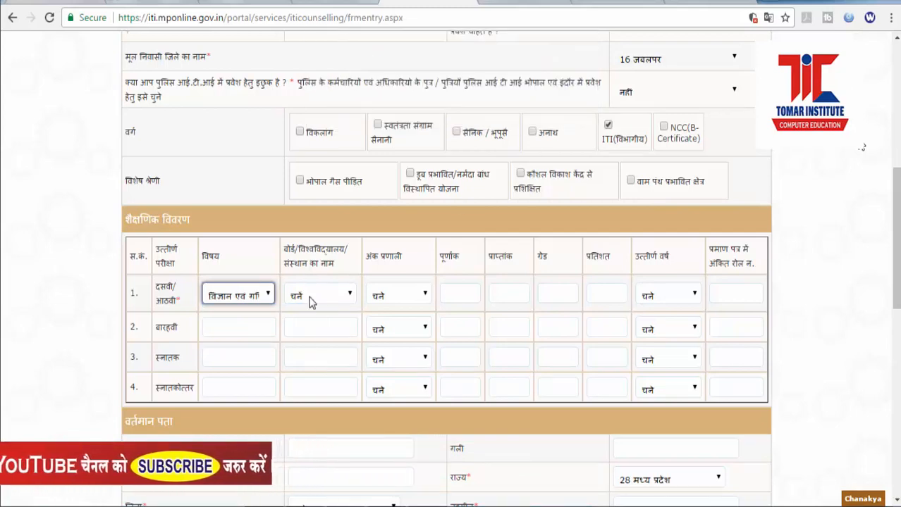
left_click(310, 300)
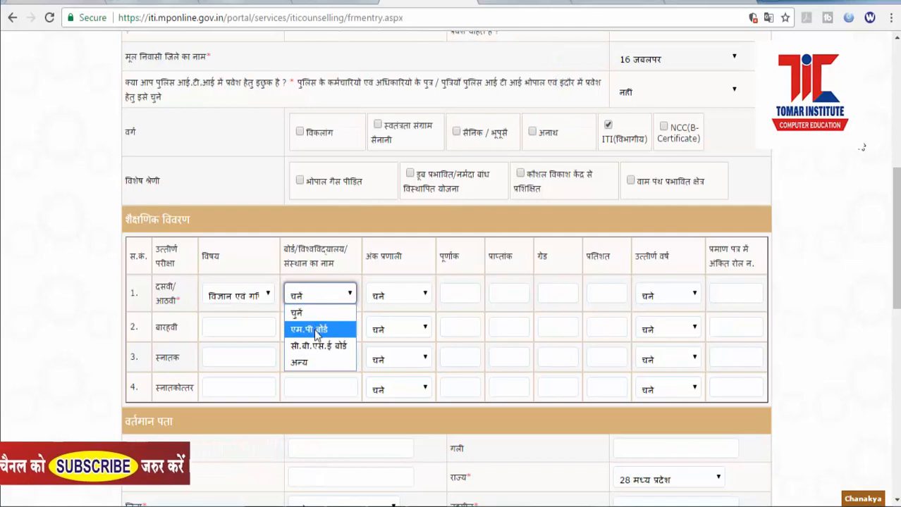
left_click(311, 326)
left_click(398, 297)
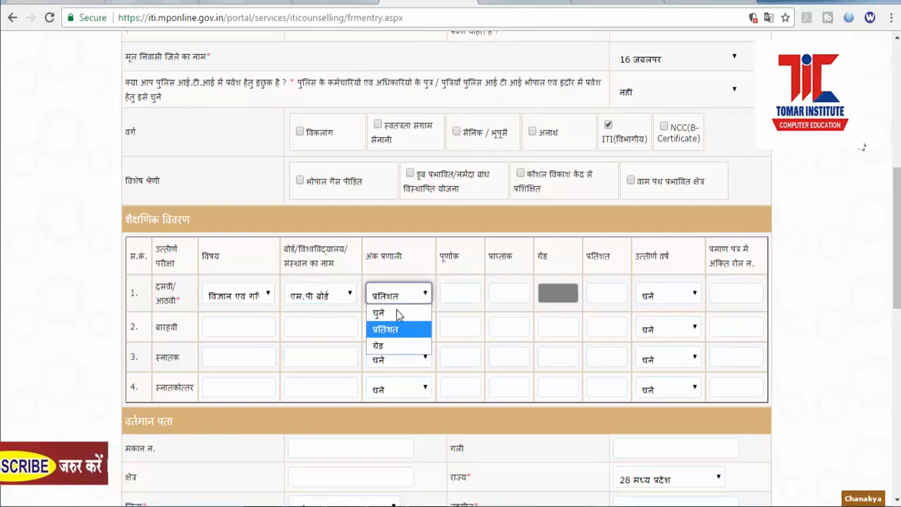
left_click(396, 331)
Step: Enter 600 total and 308 obtained marks (51.33%), passing year 2013, and the roll number
left_click(453, 294)
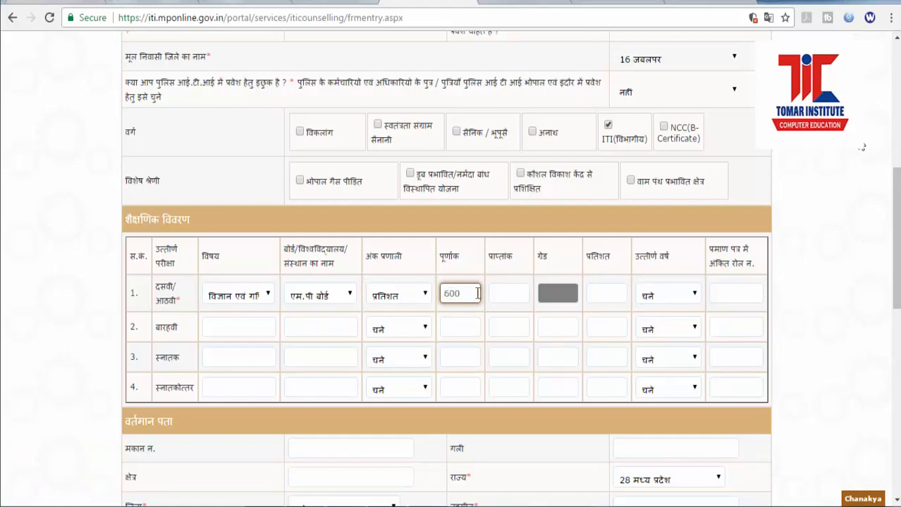
key("Tab")
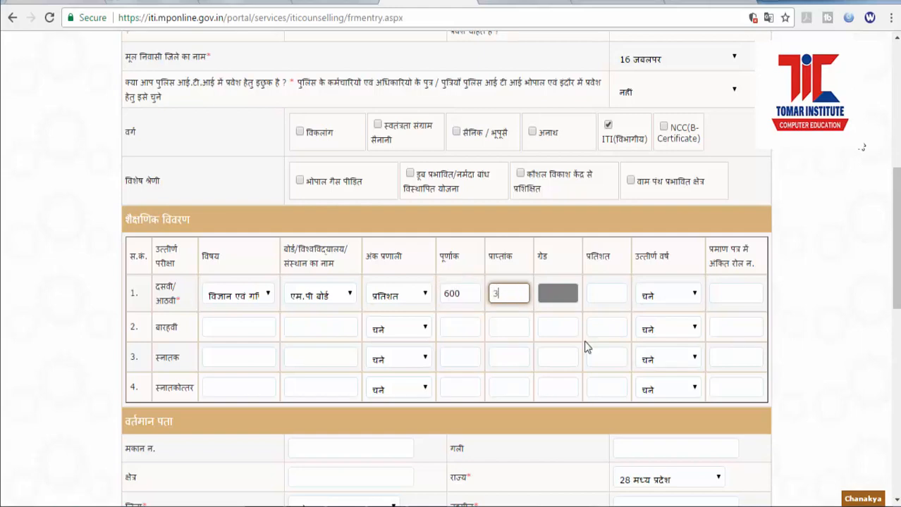
left_click(598, 296)
left_click(691, 296)
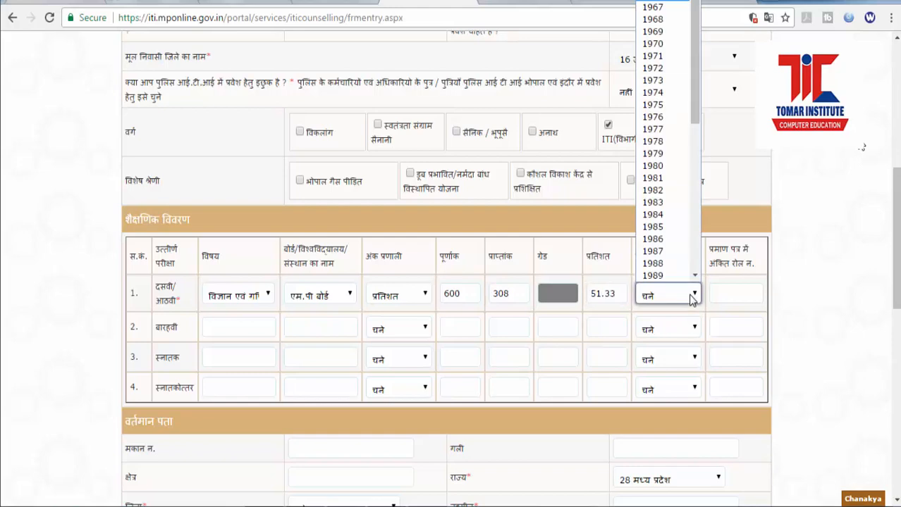
left_click_drag(697, 127, 692, 249)
left_click(666, 250)
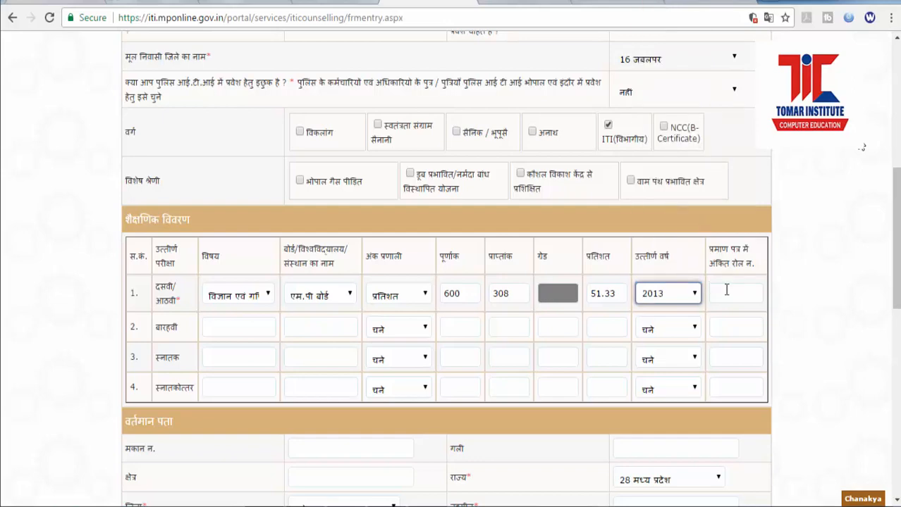
left_click(726, 290)
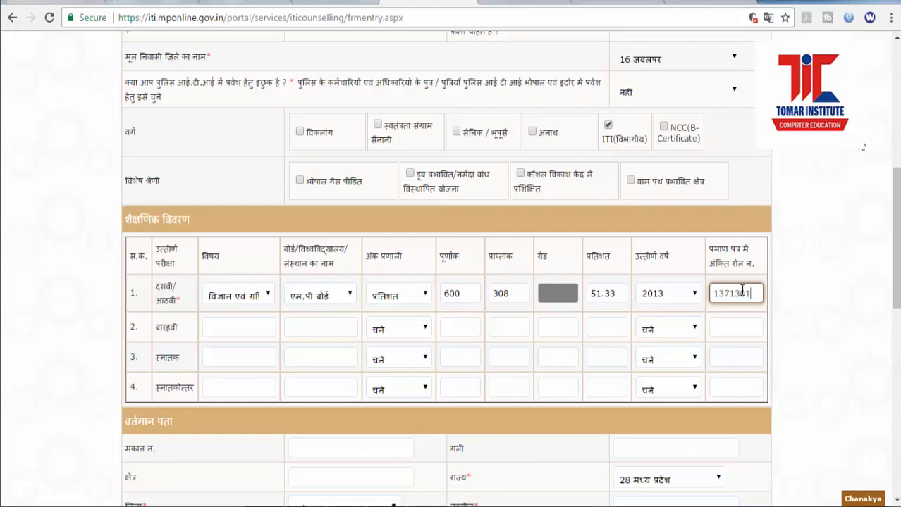
type("4")
Step: Fill in the current address house number, street name and locality
scroll(222, 328, "down", 3)
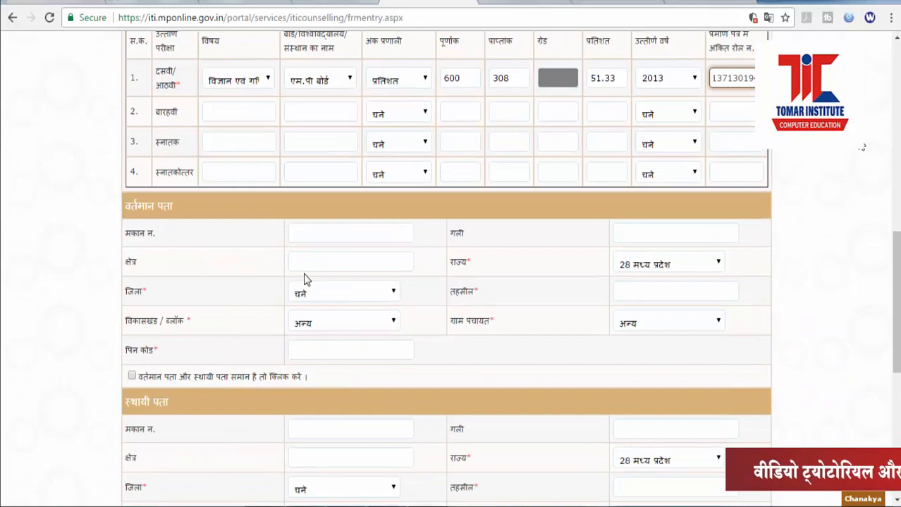
left_click(306, 232)
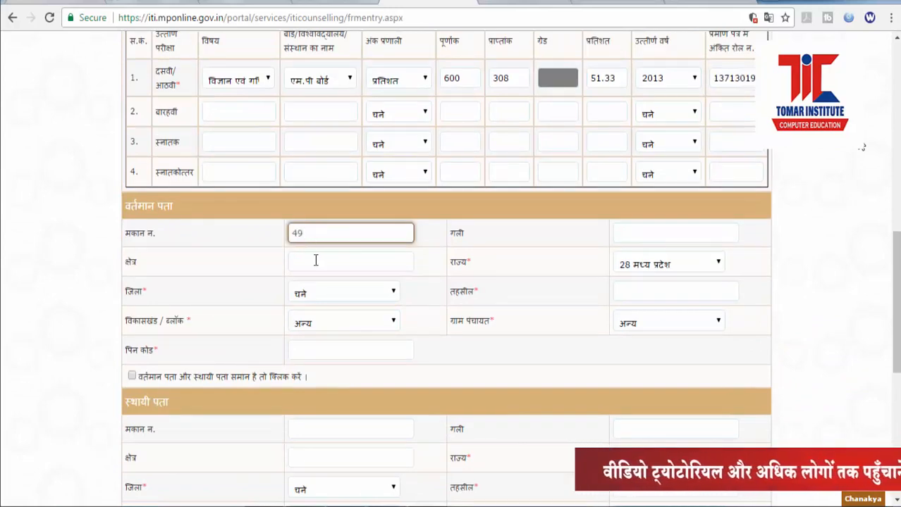
left_click(664, 238)
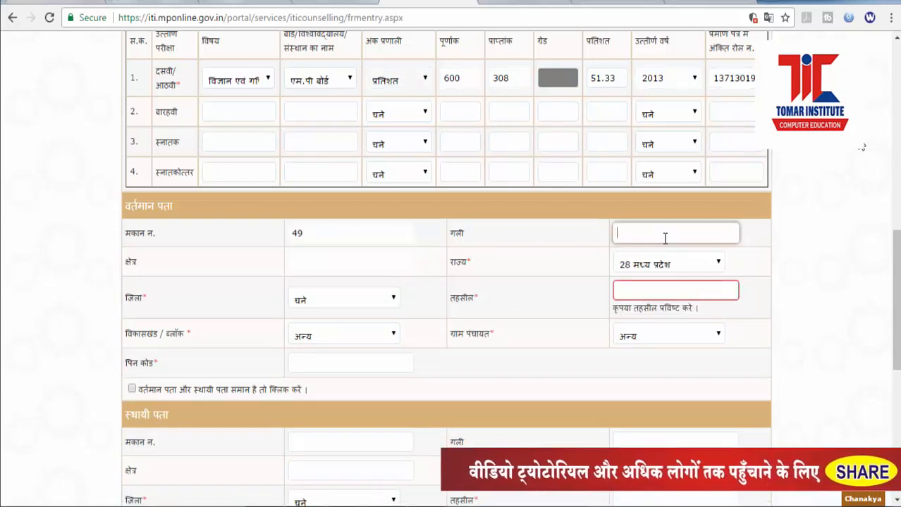
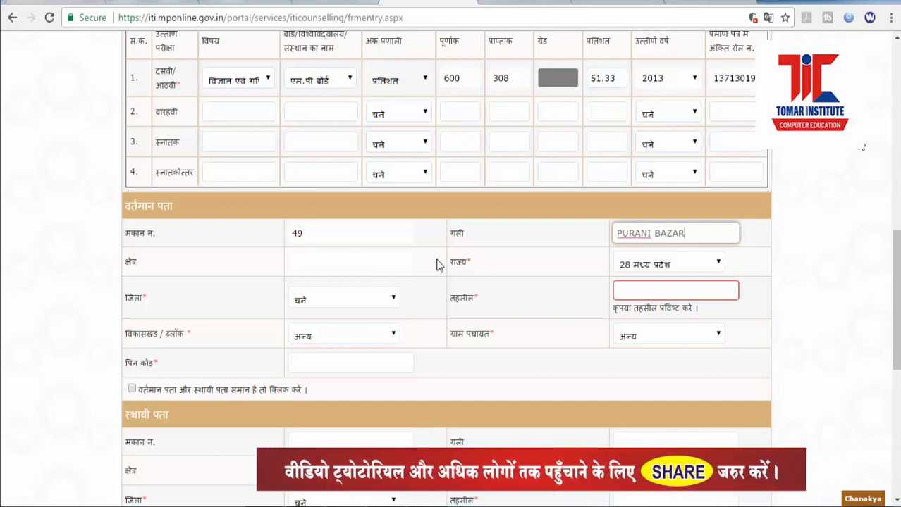
left_click(360, 265)
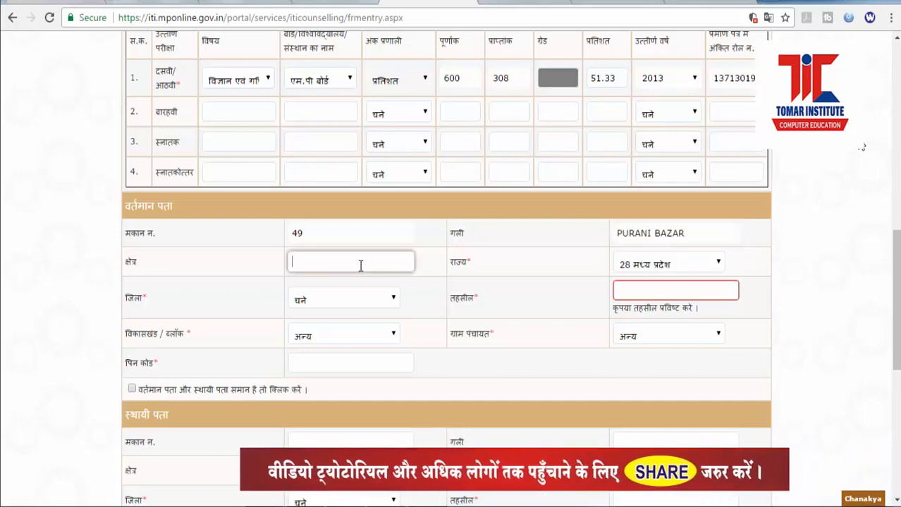
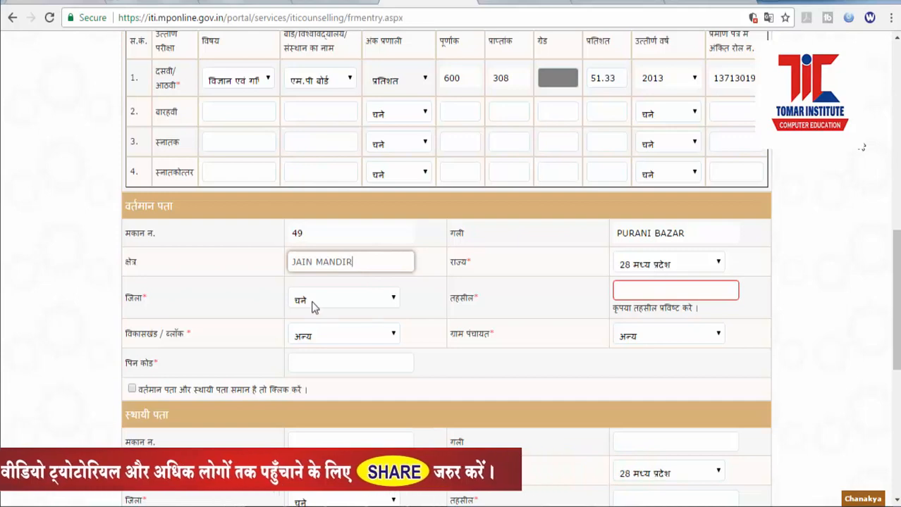
Step: Set the district to 16 जबलपुर and dismiss the ITI(विभागीय) eligibility notice
left_click(314, 305)
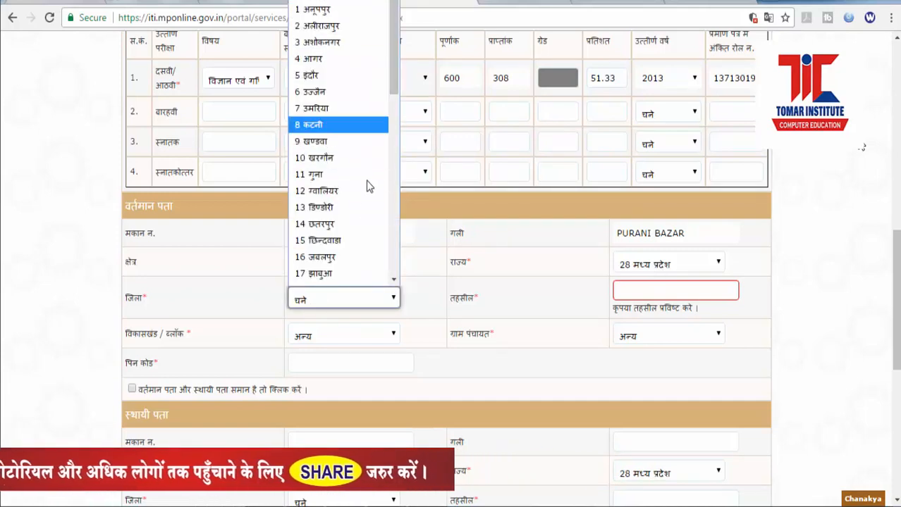
left_click(390, 296)
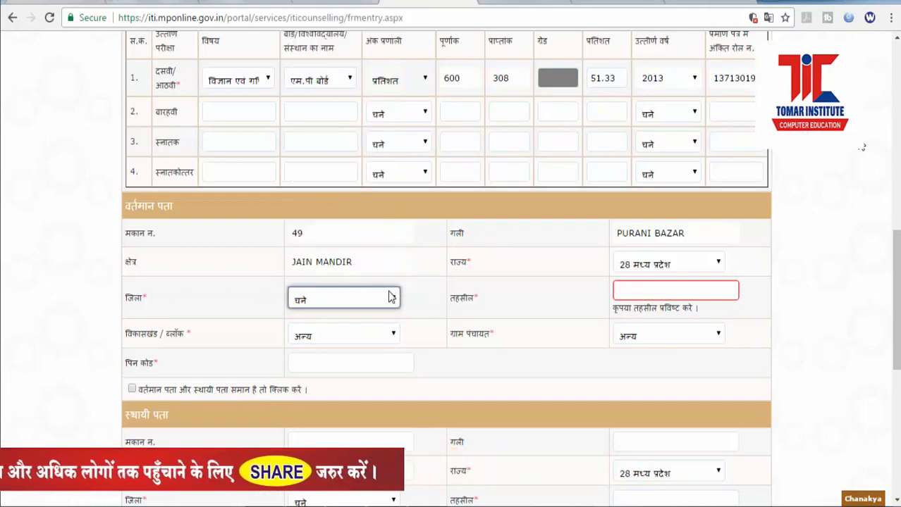
left_click(661, 291)
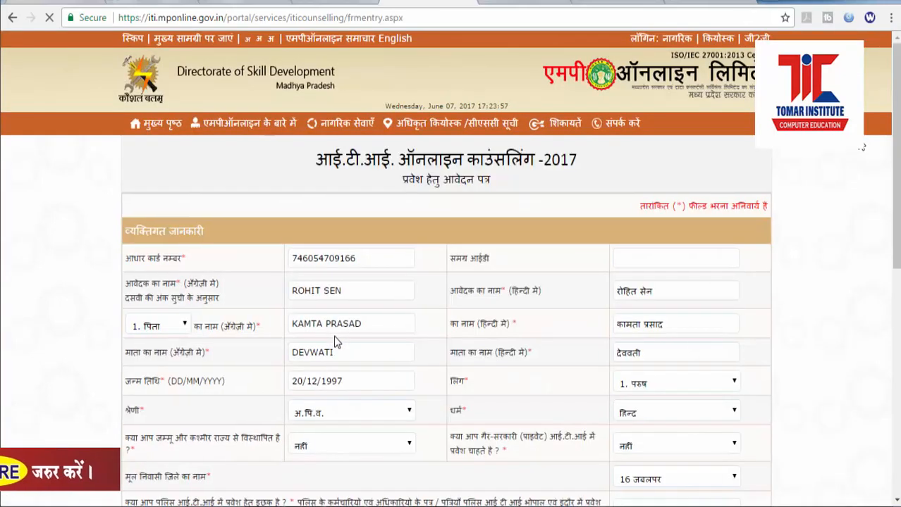
scroll(335, 341, "down", 5)
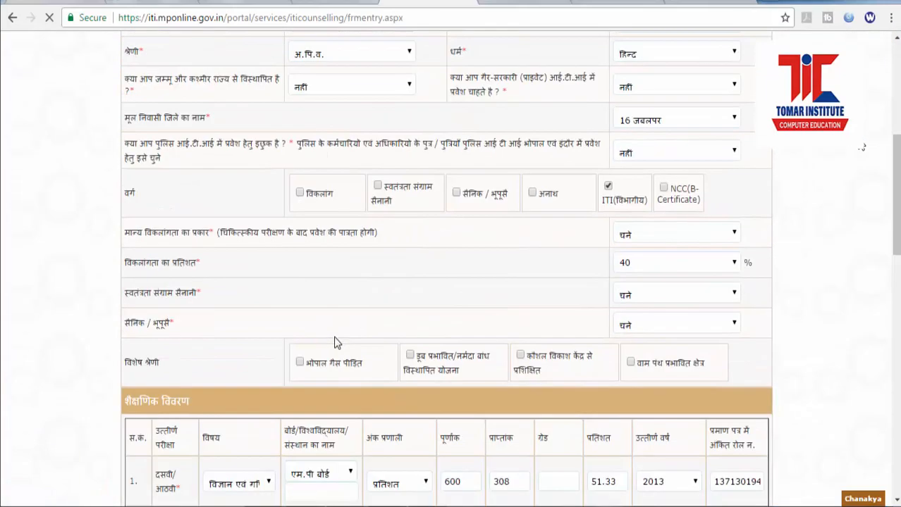
scroll(333, 336, "down", 1)
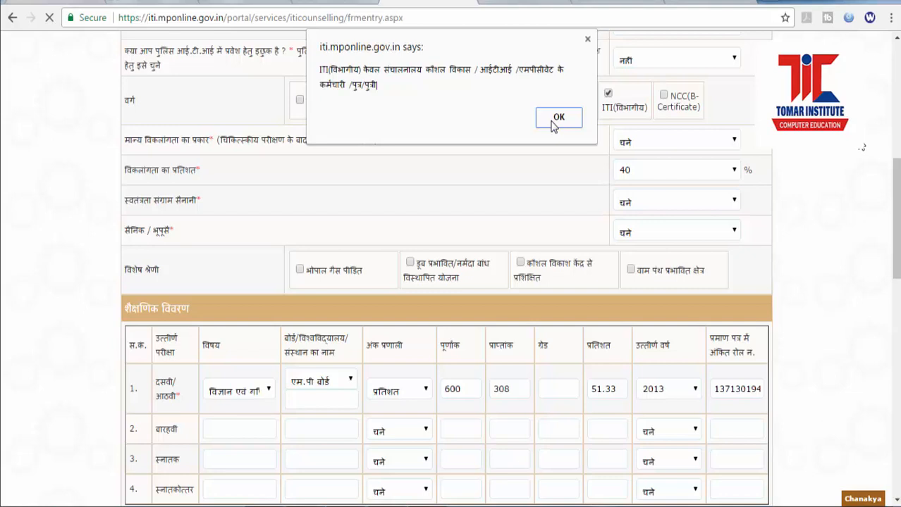
left_click(554, 122)
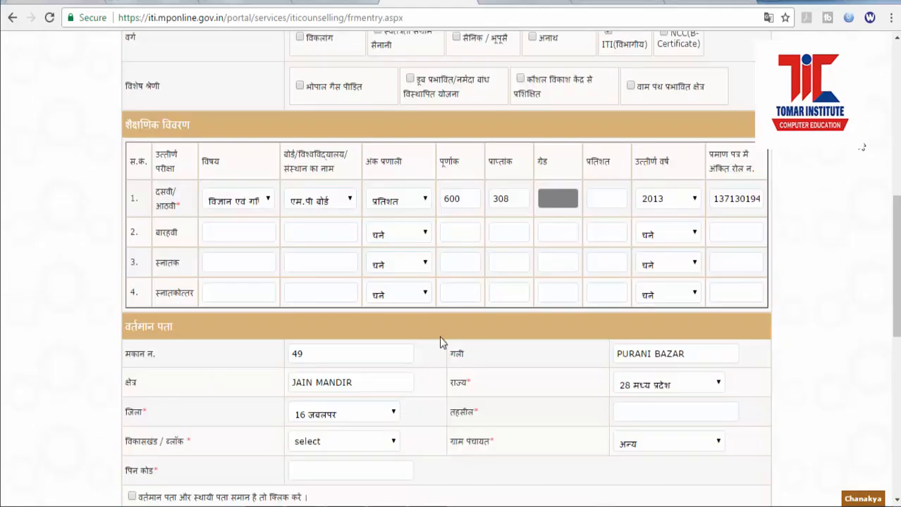
Step: Pick जबलपर as the development block and dismiss the repeated notice
scroll(444, 358, "down", 3)
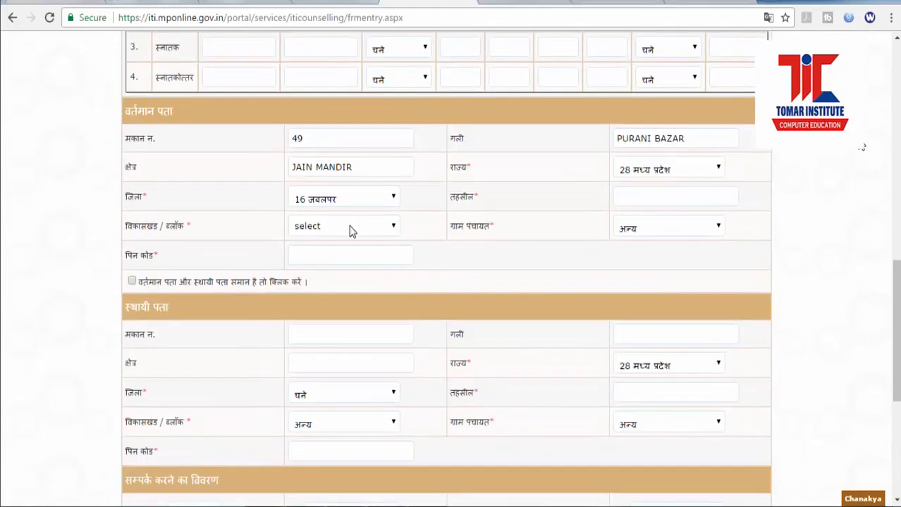
left_click(351, 232)
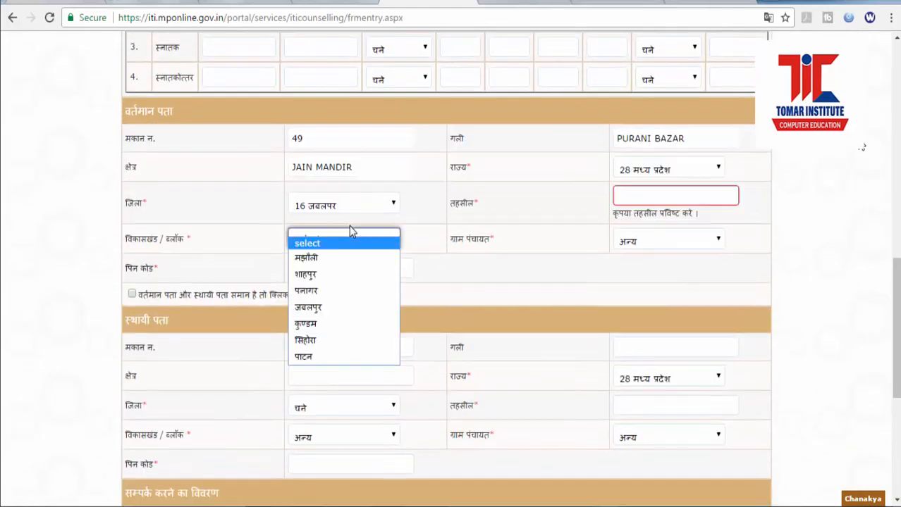
left_click(326, 309)
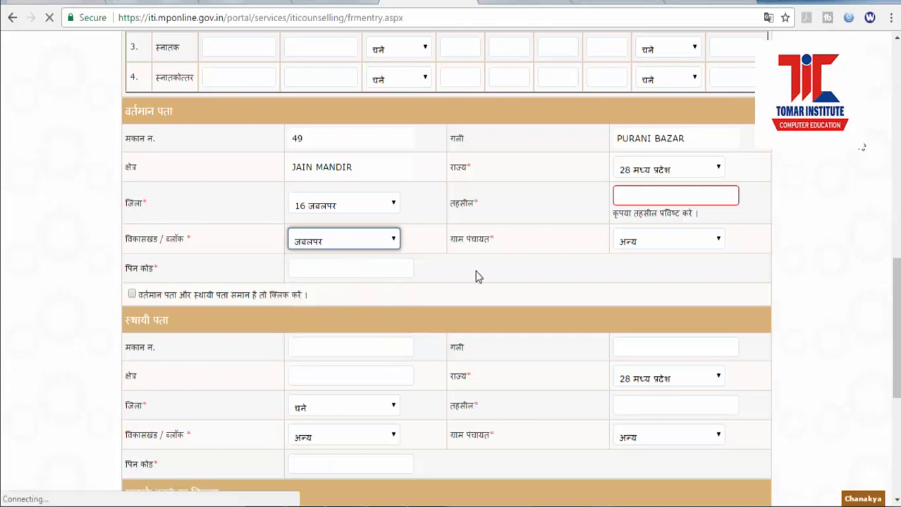
left_click(634, 241)
left_click(634, 242)
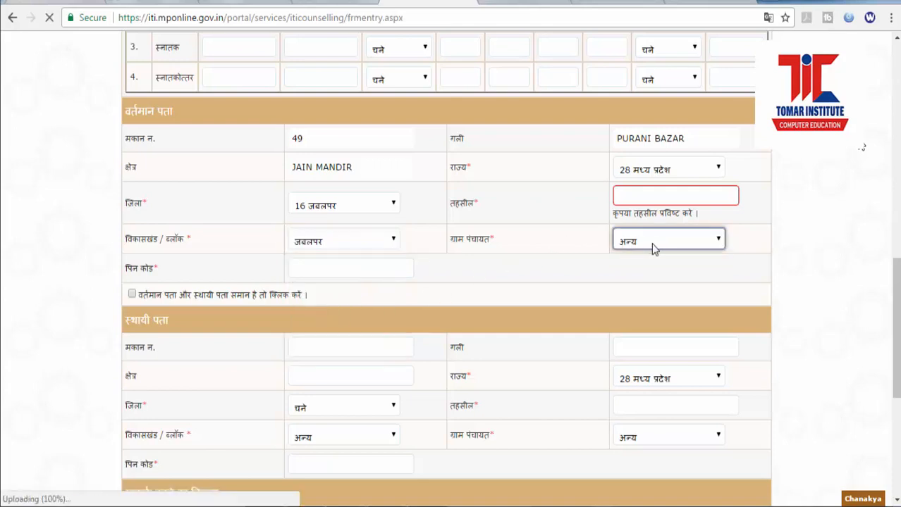
left_click(652, 243)
left_click(640, 192)
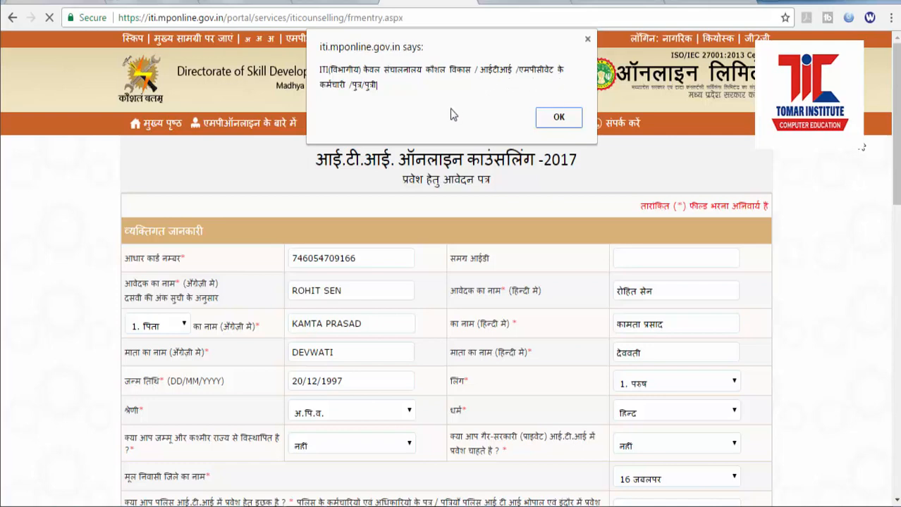
left_click(552, 124)
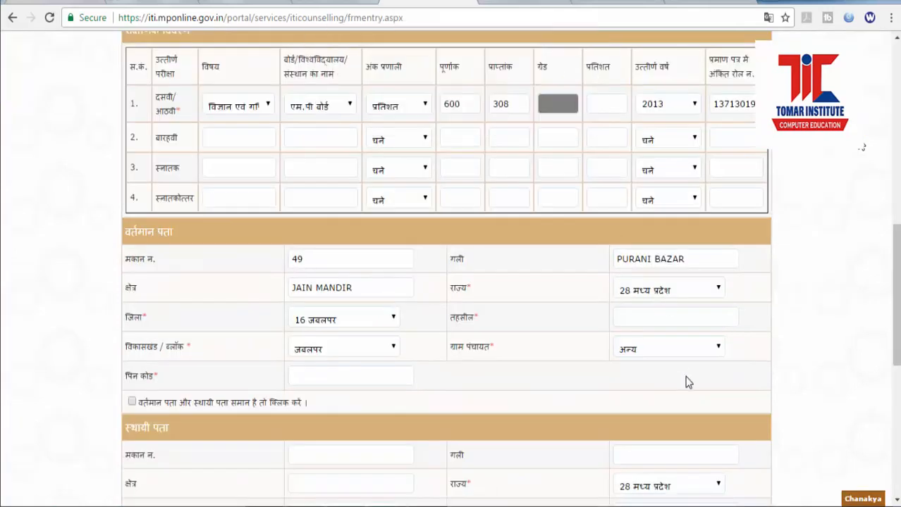
Step: Enter JABALPUR as the tehsil
scroll(694, 375, "up", 3)
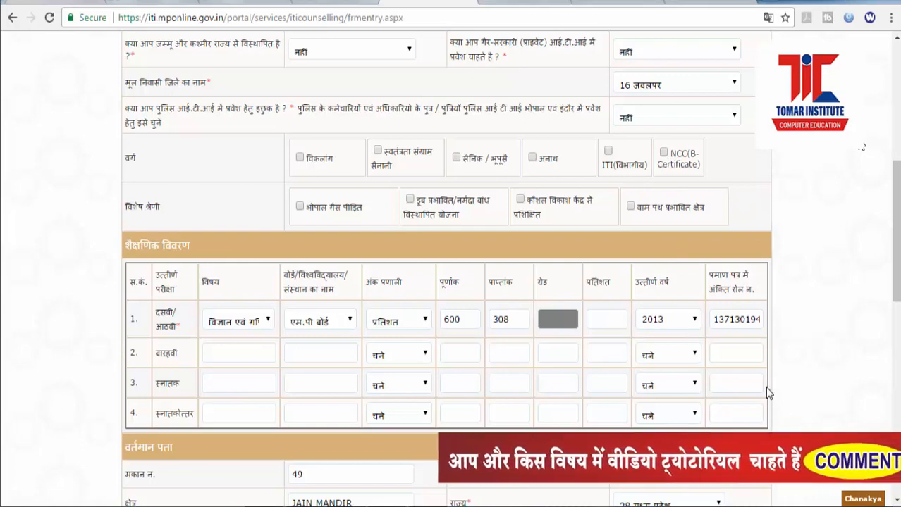
scroll(770, 401, "down", 1)
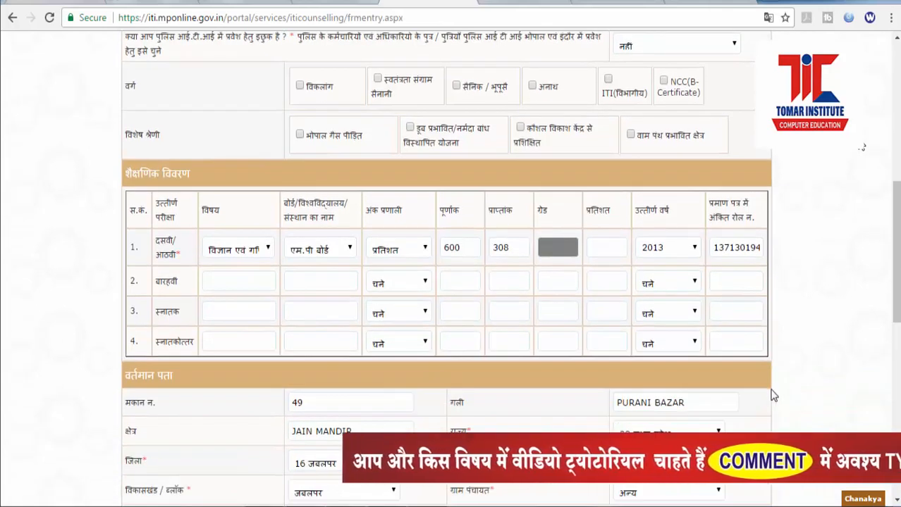
scroll(773, 398, "down", 3)
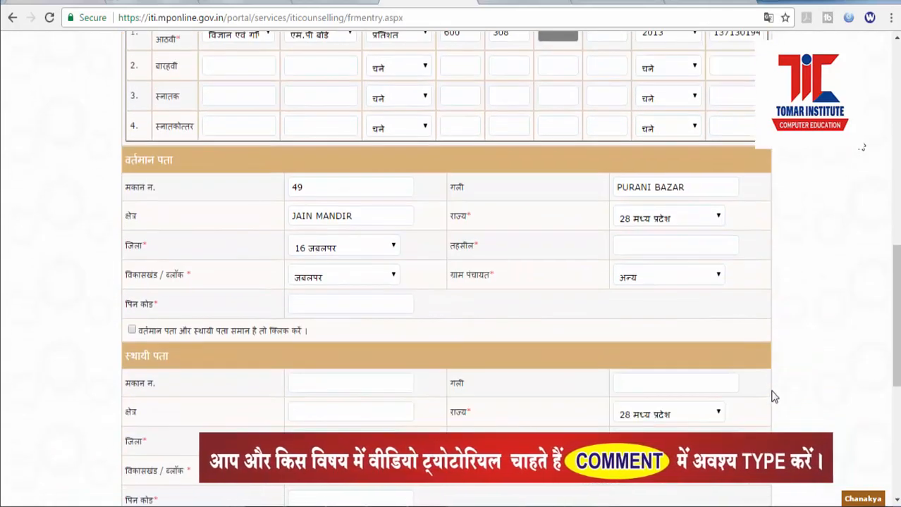
left_click(628, 240)
type("JABA")
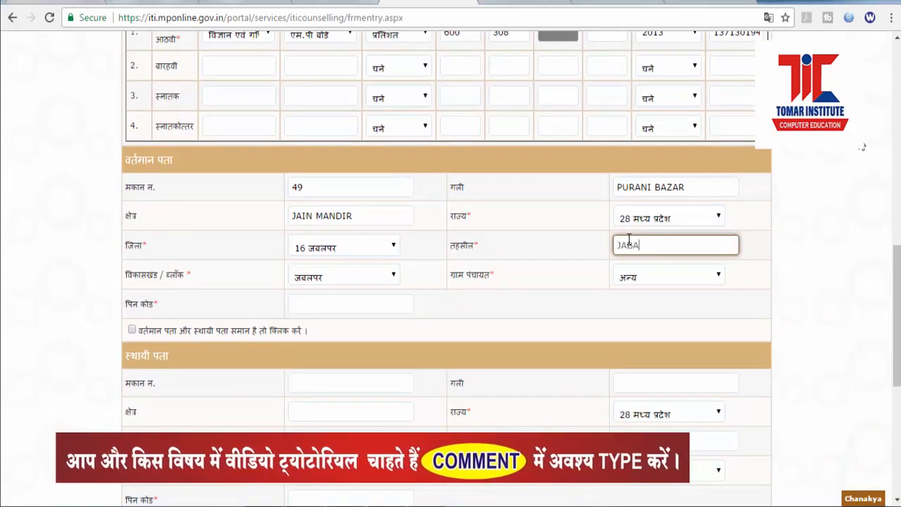
type("LPUR")
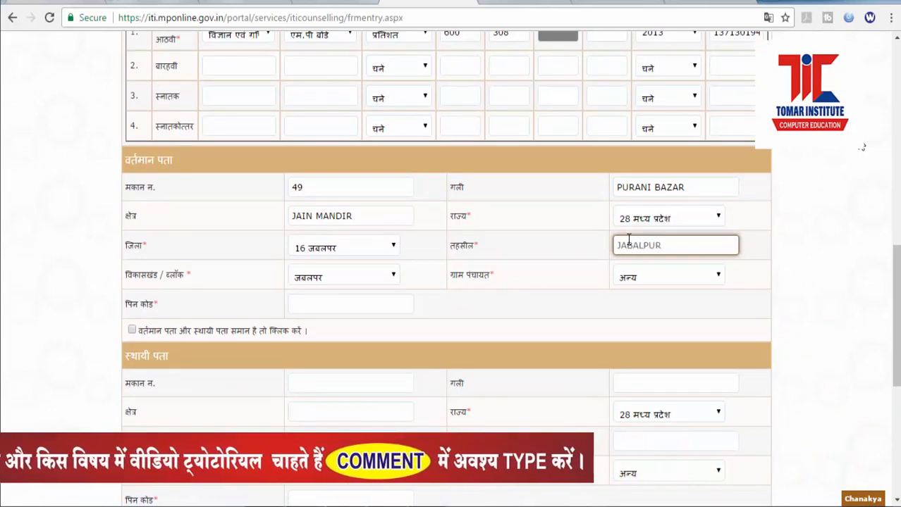
Step: Choose the gram panchayat, enter the PIN code, and mark the permanent address as same as current
left_click(656, 278)
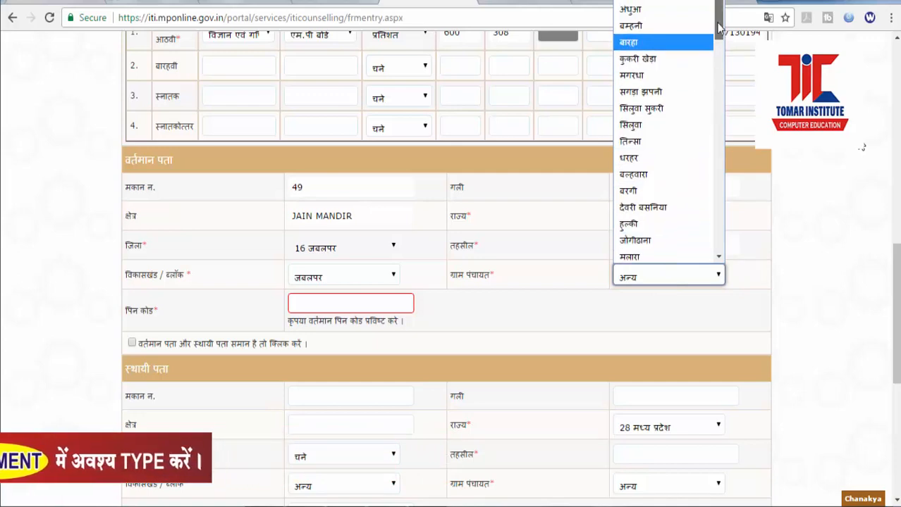
mouse_move(719, 29)
left_mouse_down()
mouse_move(718, 53)
mouse_move(719, 23)
left_mouse_up()
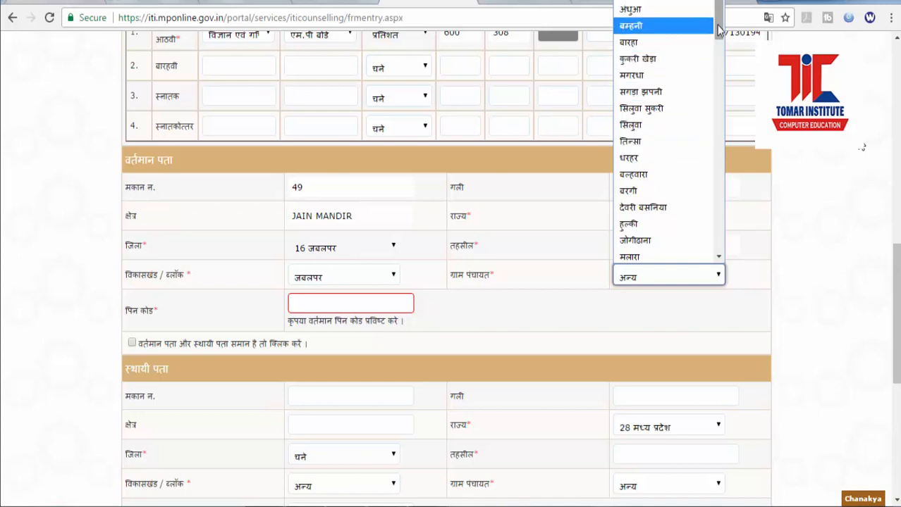
left_click_drag(718, 31, 712, 158)
left_click(669, 166)
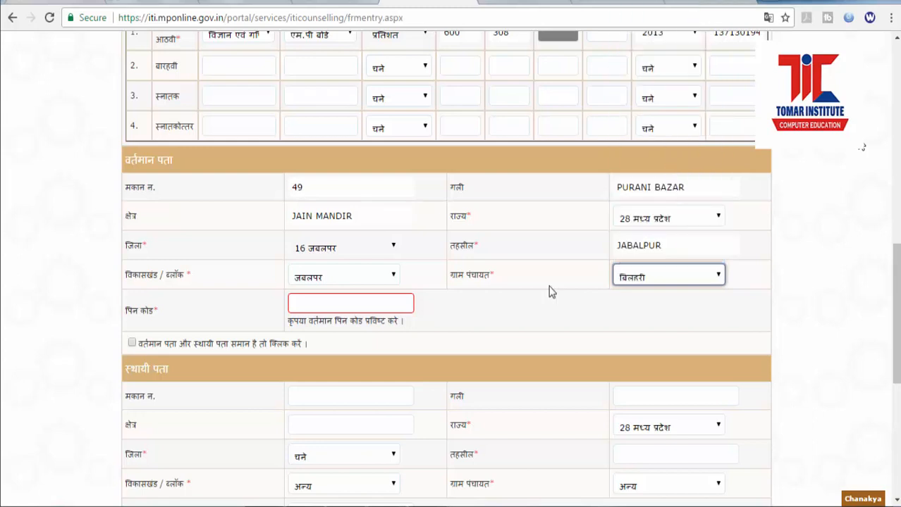
left_click(311, 306)
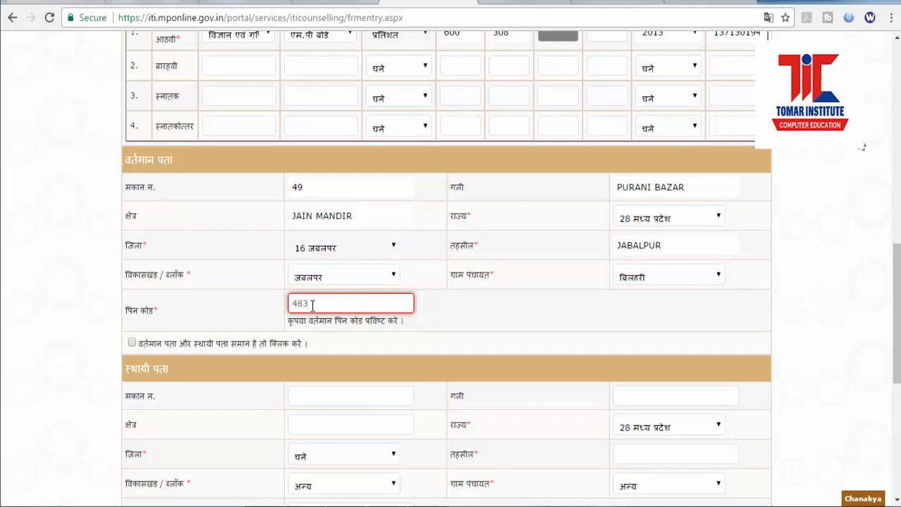
left_click(131, 346)
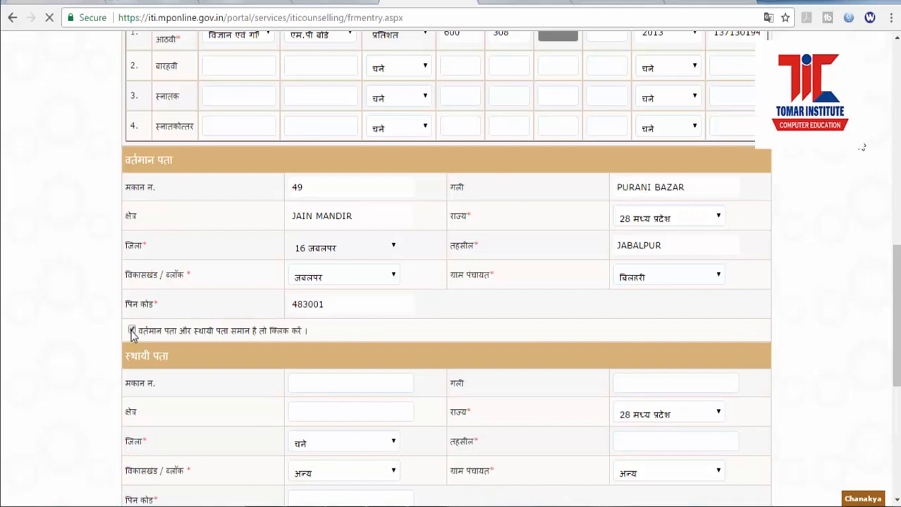
Step: Scroll down to check the auto-filled permanent address and reach the contact details
scroll(477, 393, "down", 2)
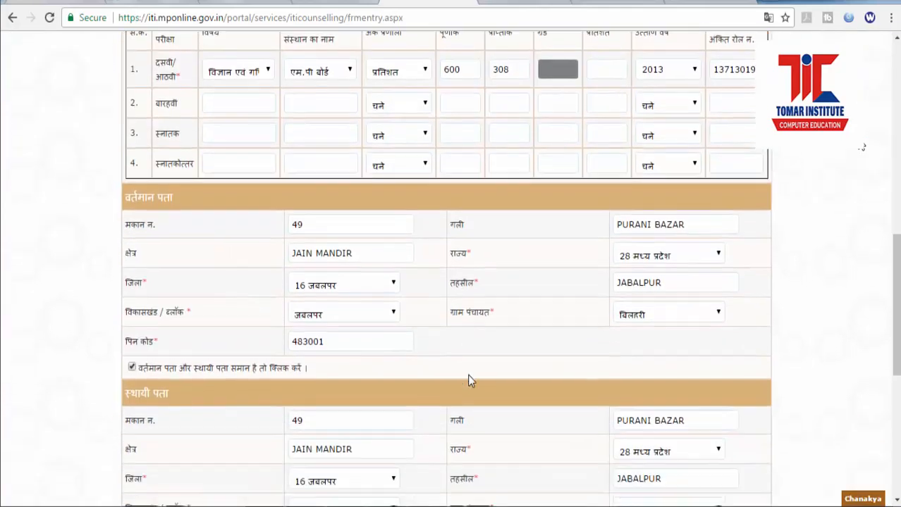
scroll(471, 381, "down", 5)
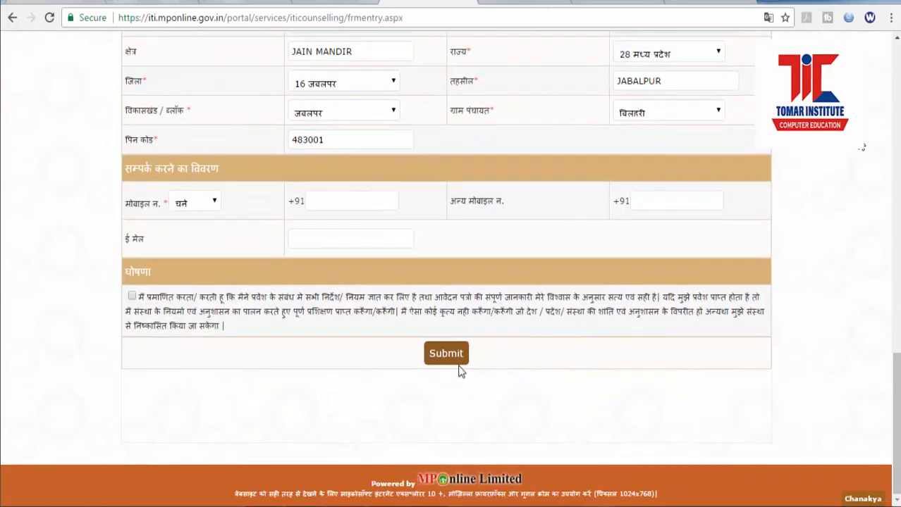
Step: Mark the mobile number as स्वयं का and enter the applicant's mobile number
left_click(346, 204)
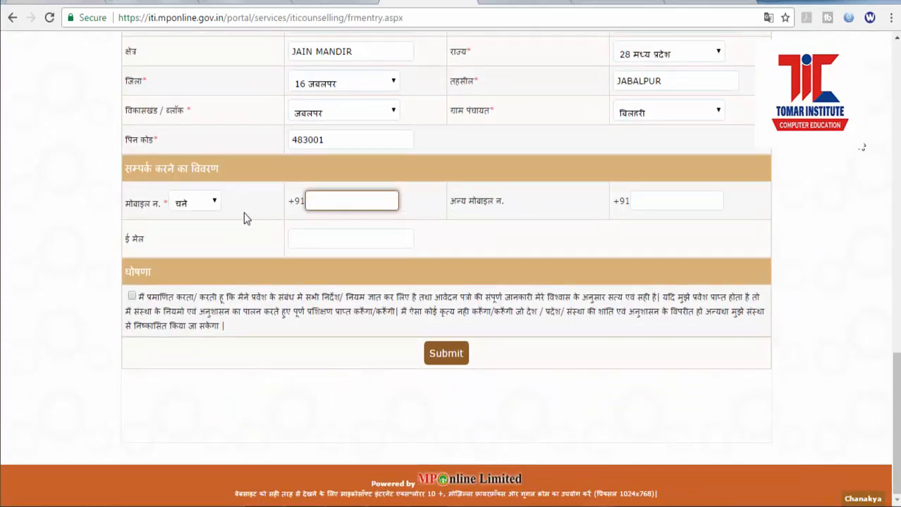
left_click(212, 205)
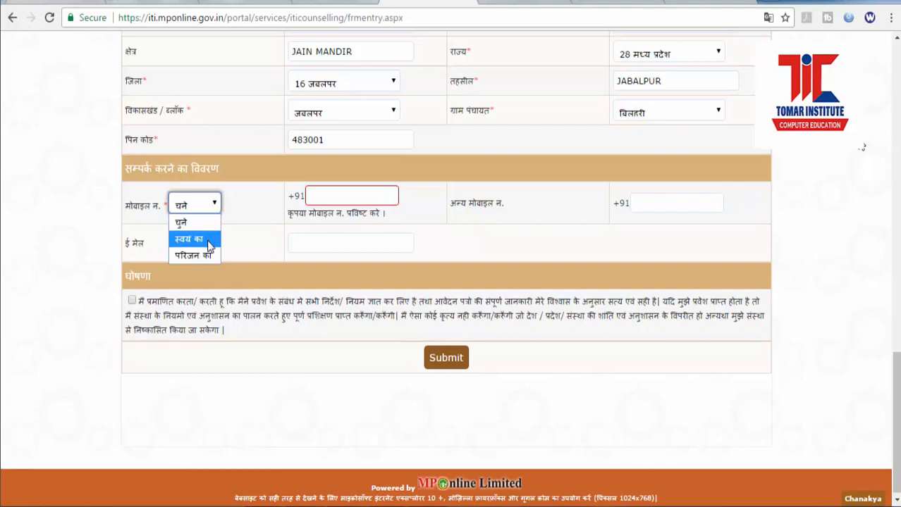
left_click(209, 239)
left_click(320, 199)
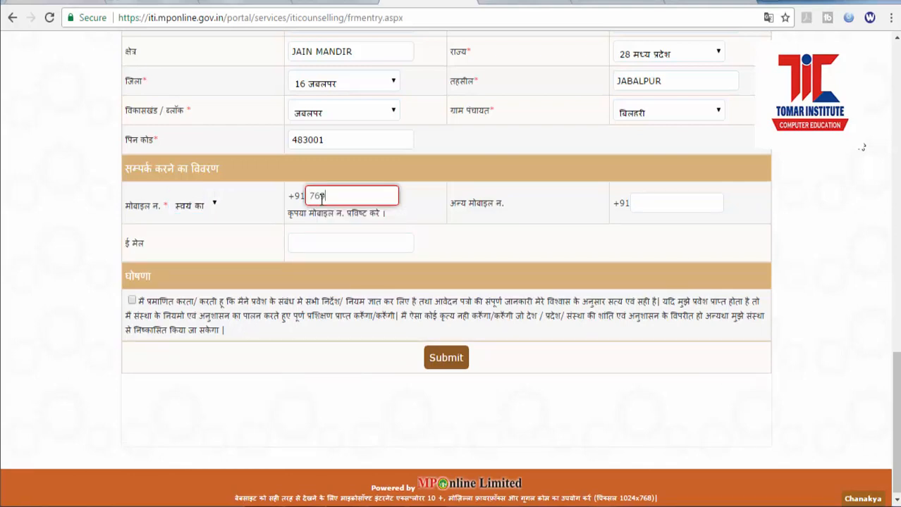
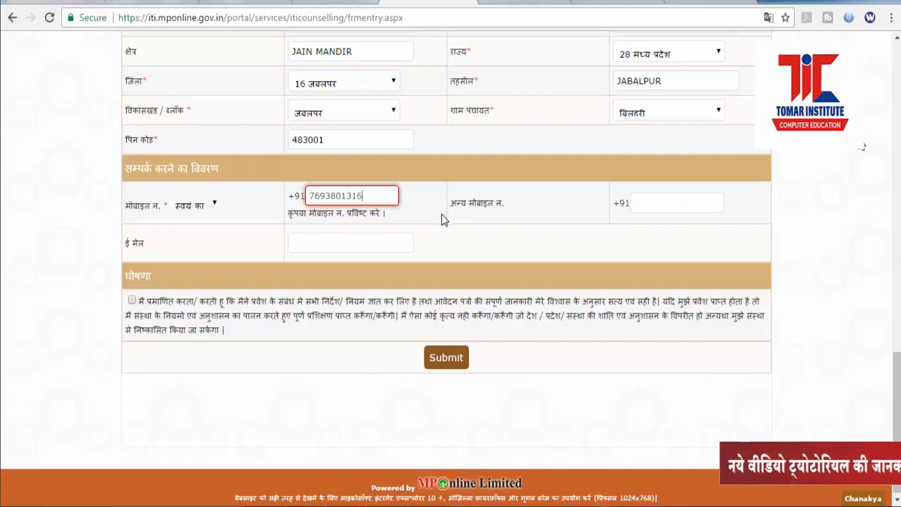
Step: Enter the alternate mobile number and e-mail address, then accept the declaration
left_click(658, 201)
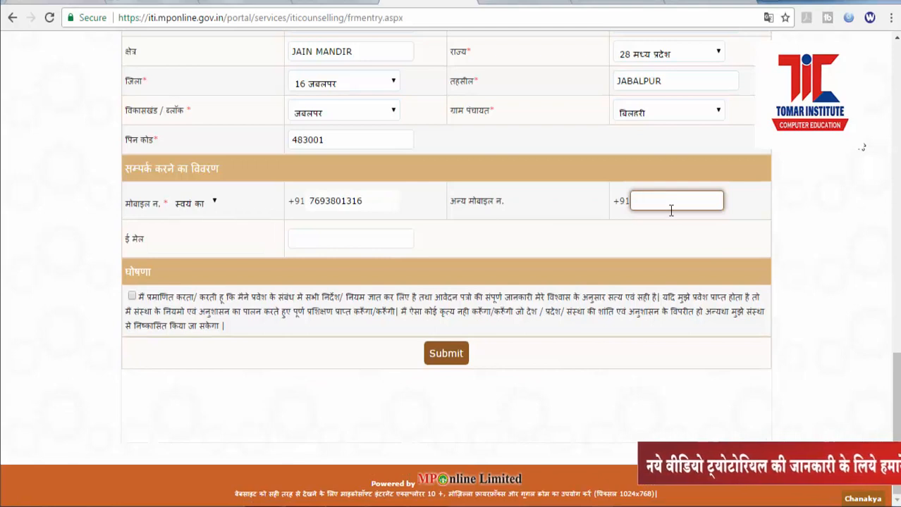
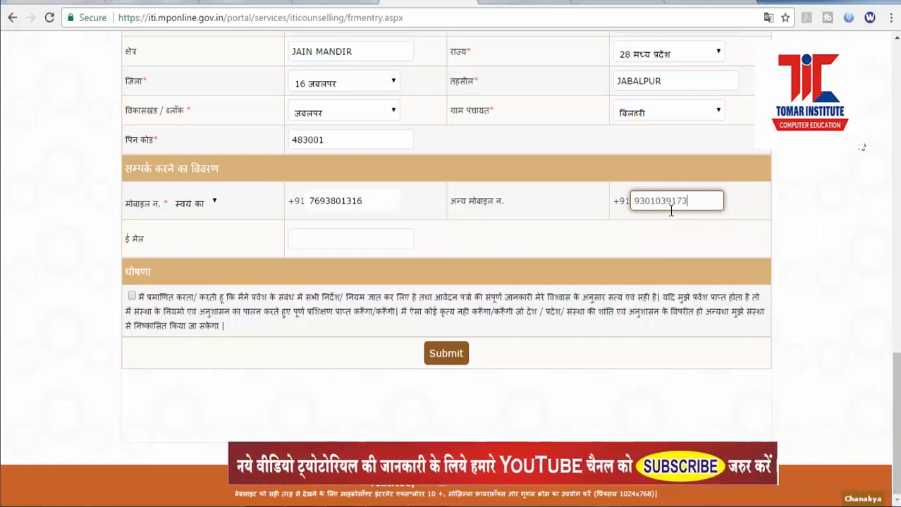
left_click(342, 240)
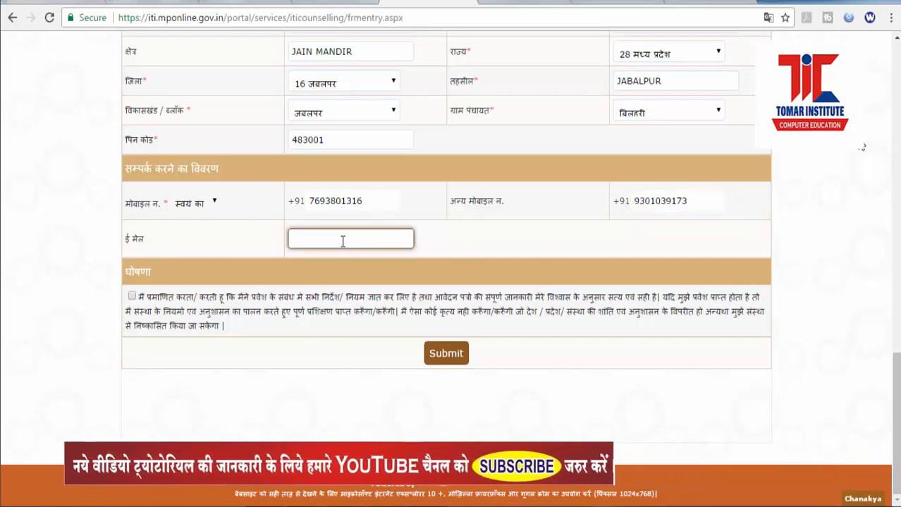
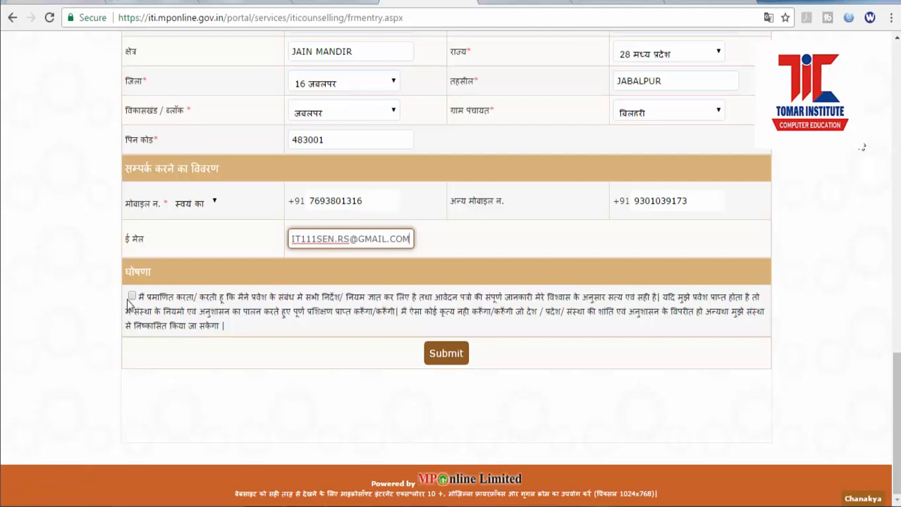
left_click(133, 297)
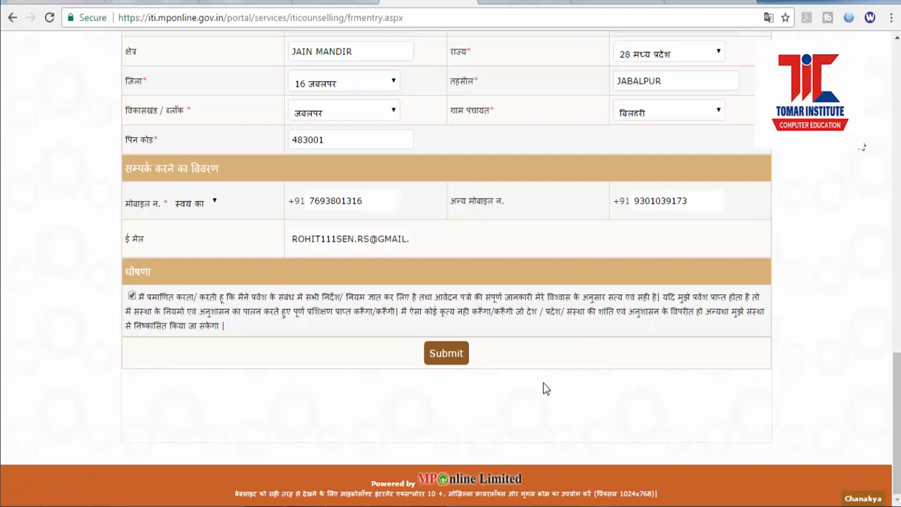
Step: Submit the application form and scroll down to the photo upload section
left_click(458, 357)
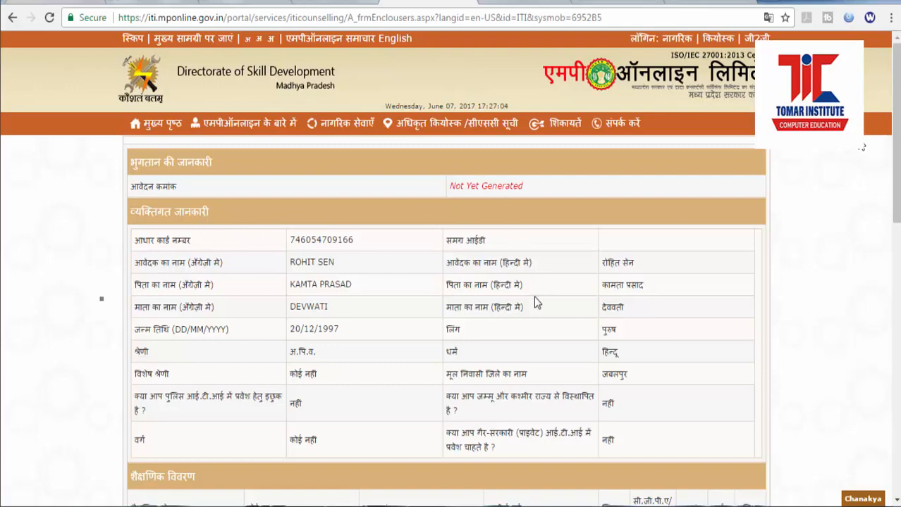
scroll(533, 322, "down", 6)
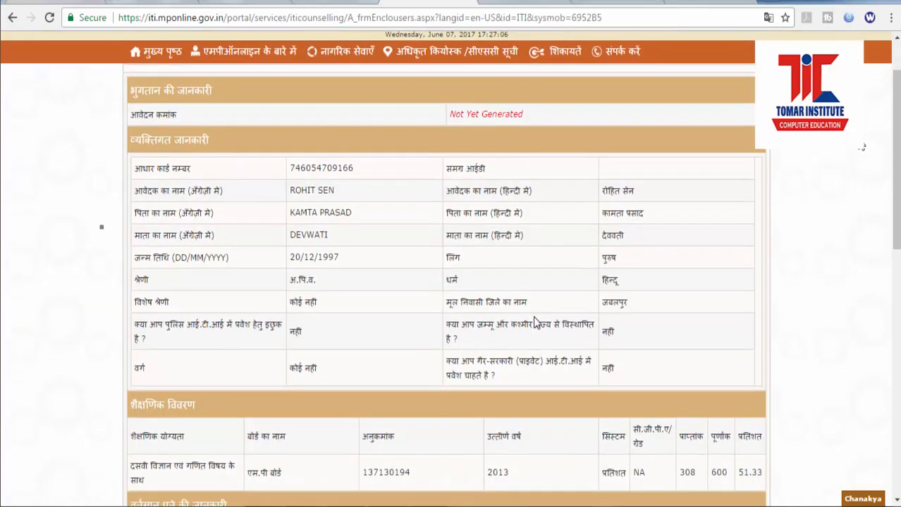
scroll(534, 322, "down", 4)
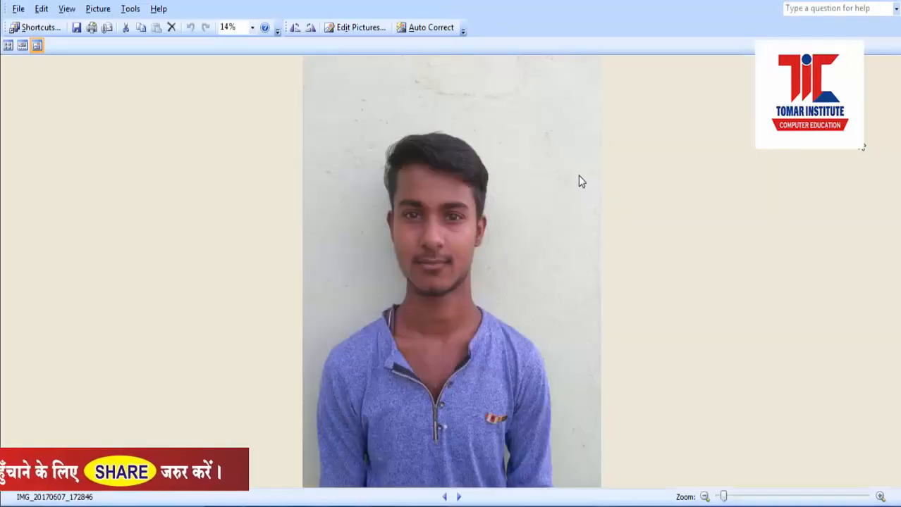
Step: Raise the brightness and contrast of the applicant's photo
left_click(336, 28)
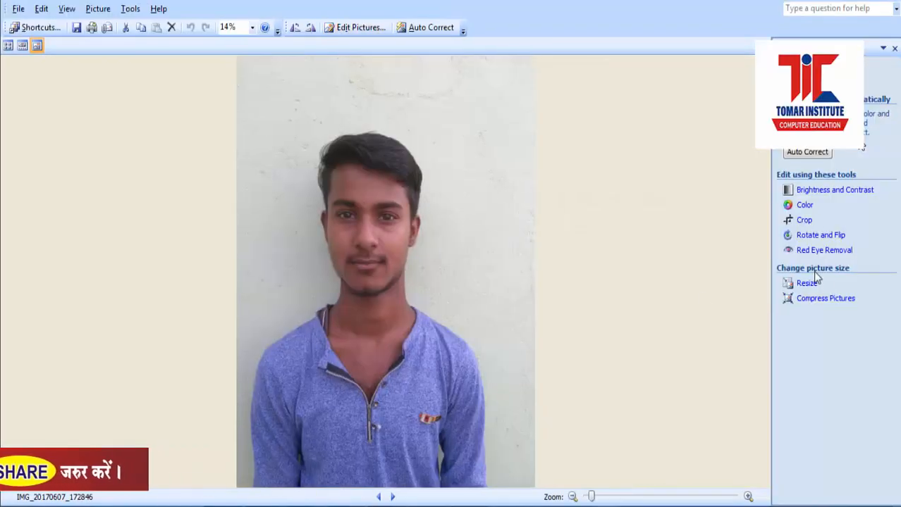
left_click(811, 189)
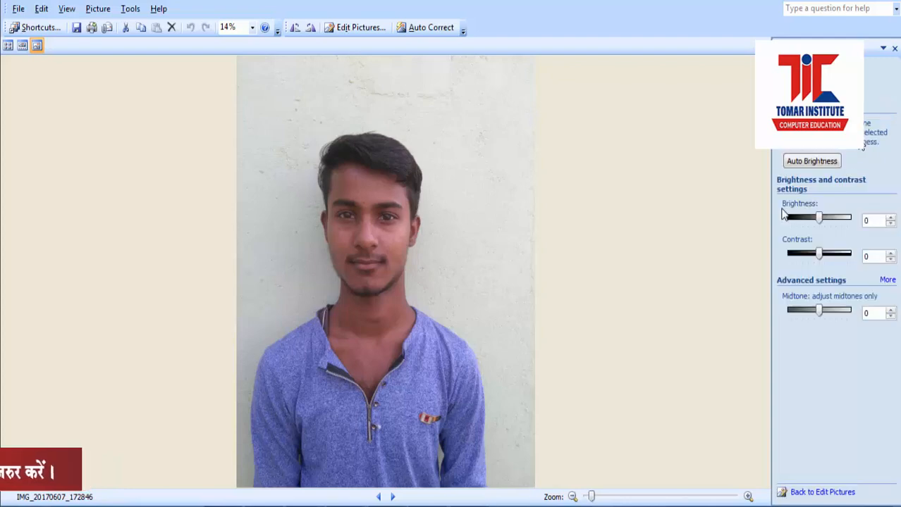
left_click_drag(824, 224, 839, 259)
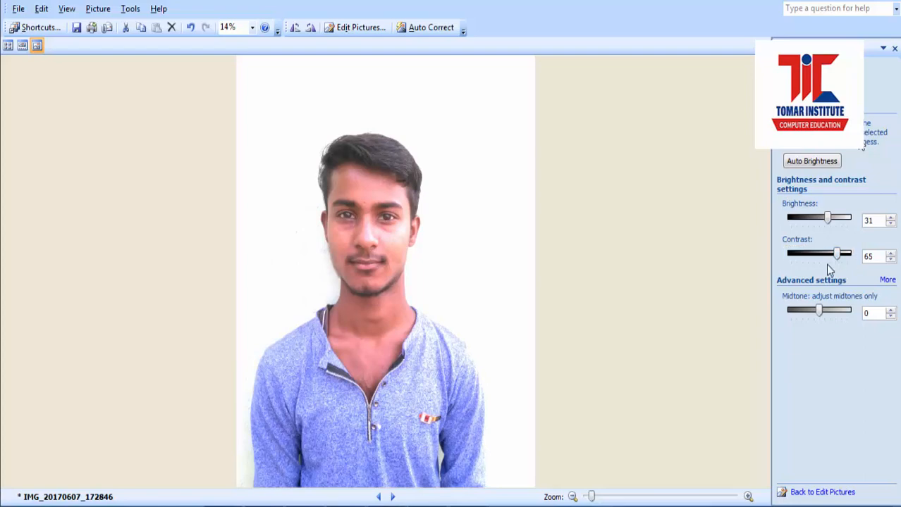
Step: Crop the photo to 2652 x 3420 pixels around the head and shoulders
left_click(831, 492)
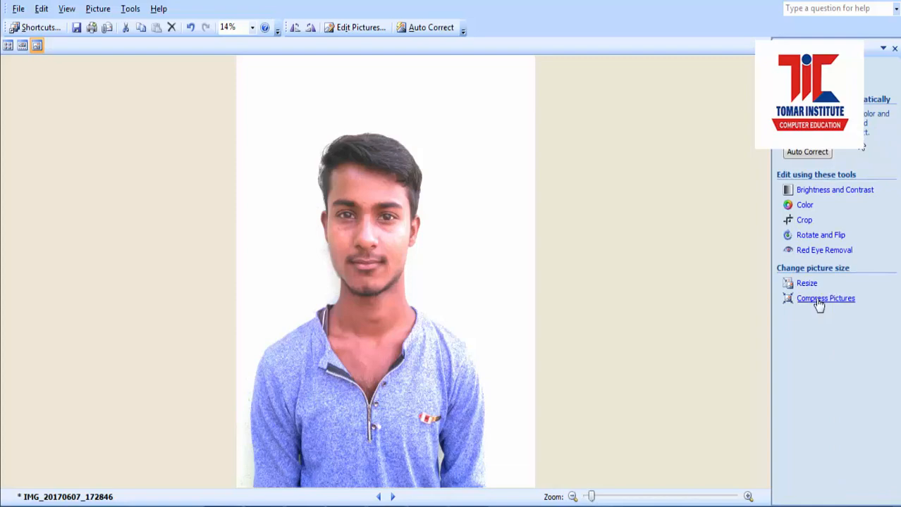
left_click(804, 222)
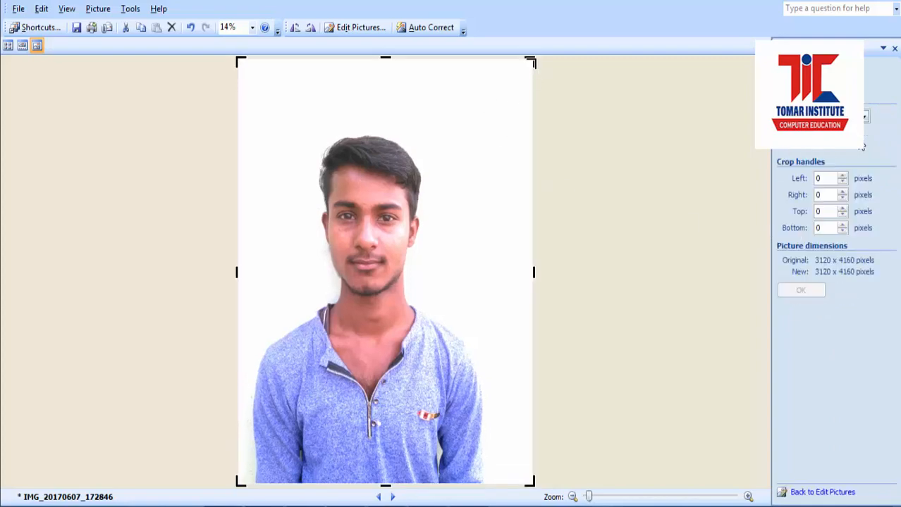
left_click_drag(533, 63, 498, 118)
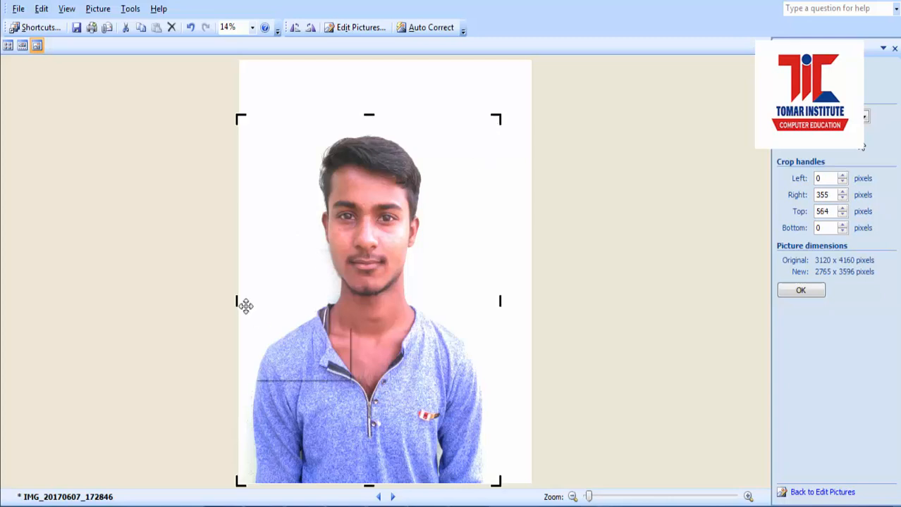
left_click_drag(246, 305, 245, 301)
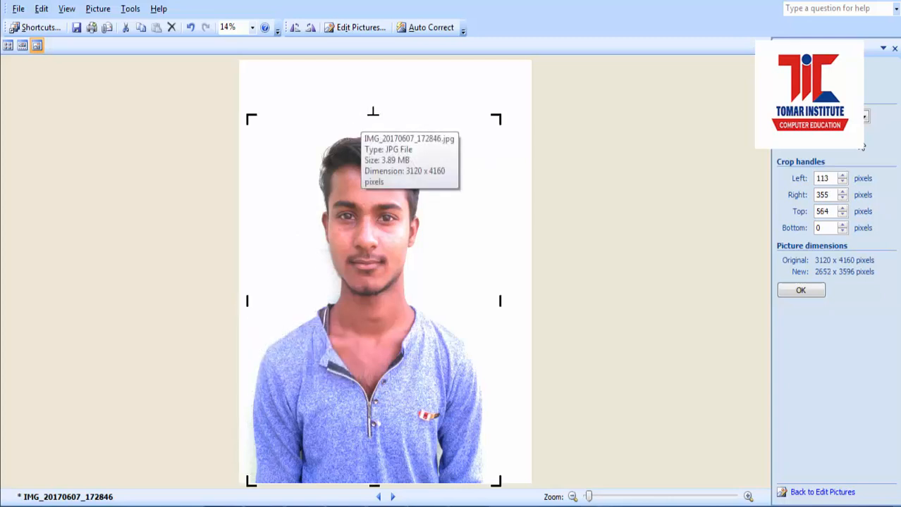
left_click_drag(372, 117, 373, 133)
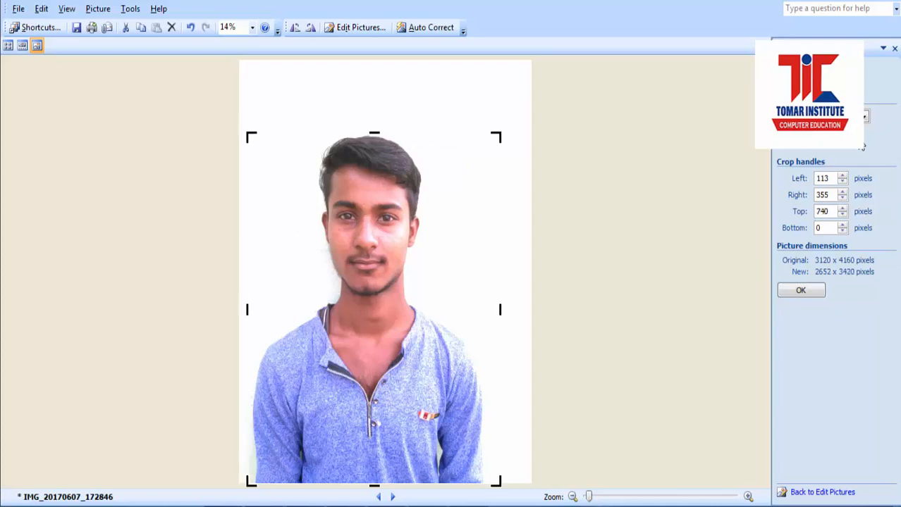
left_click(800, 290)
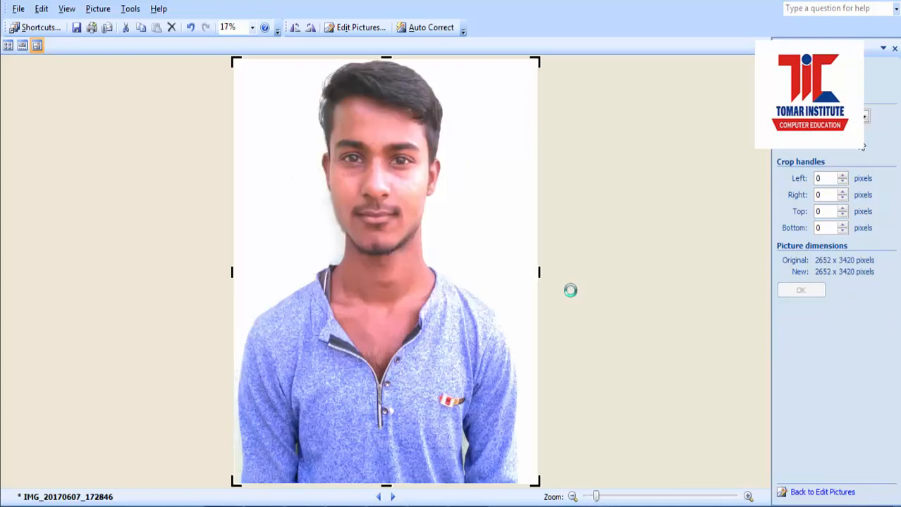
left_click(818, 492)
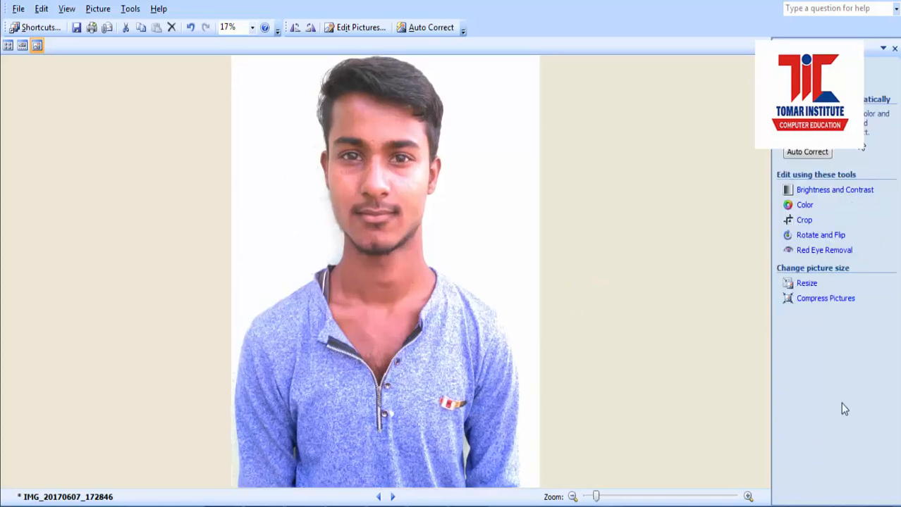
Step: Resize the photo by 50 percent of its original size, applied twice
left_click(806, 283)
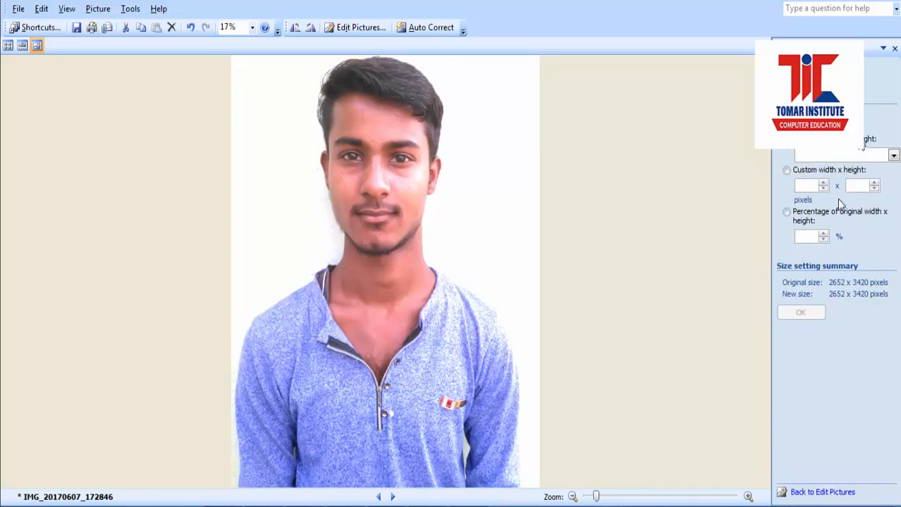
left_click(787, 212)
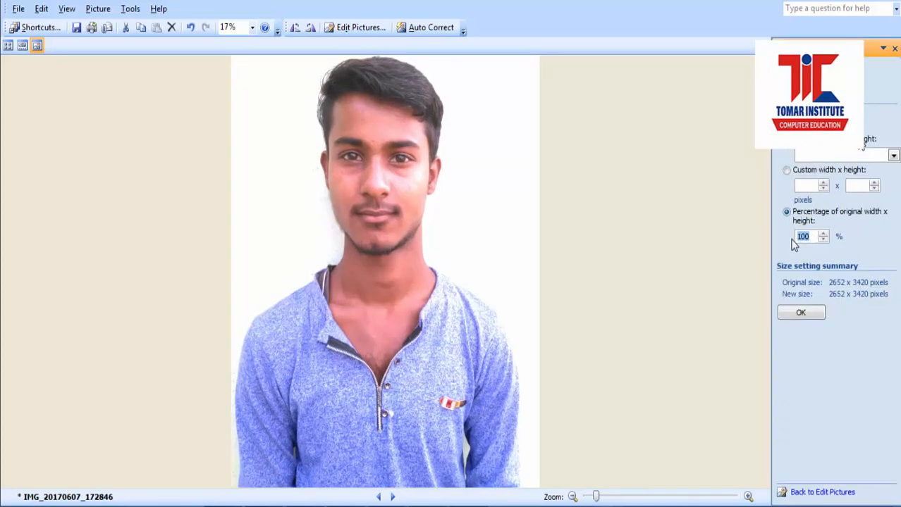
type("50")
left_click(803, 313)
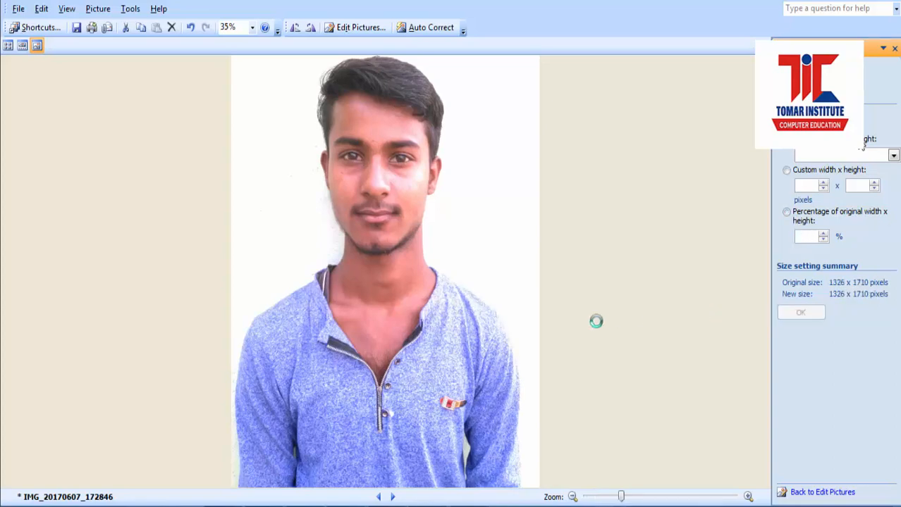
left_click(787, 212)
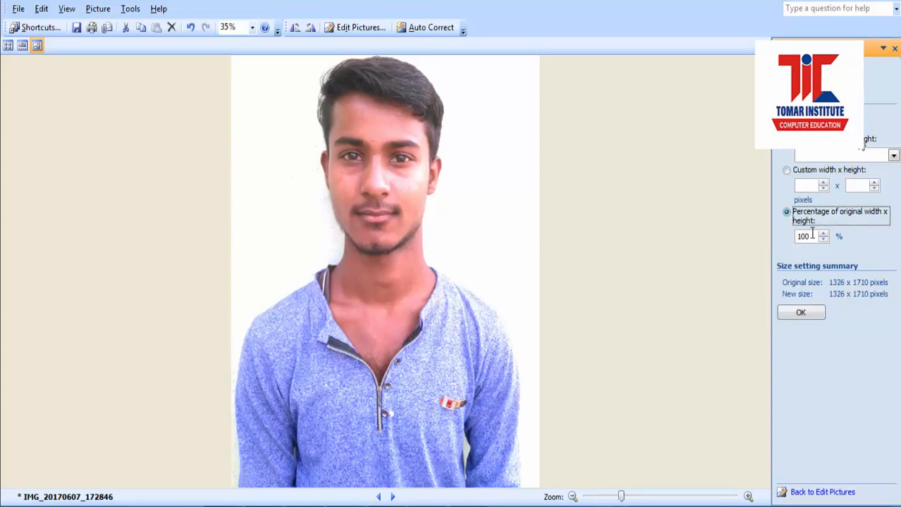
type("50")
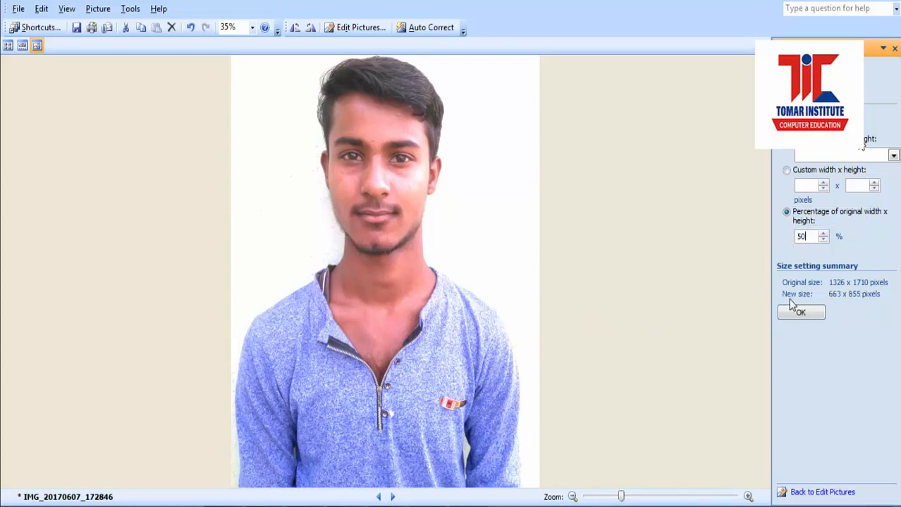
left_click(799, 313)
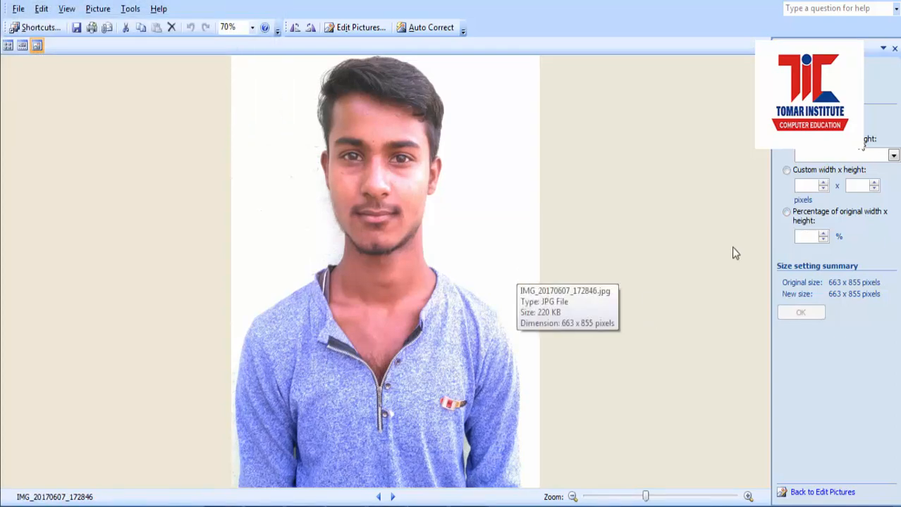
Step: Shrink the photo by 40 percent to 265 x 342, then 50 percent to 133 x 171
left_click(786, 170)
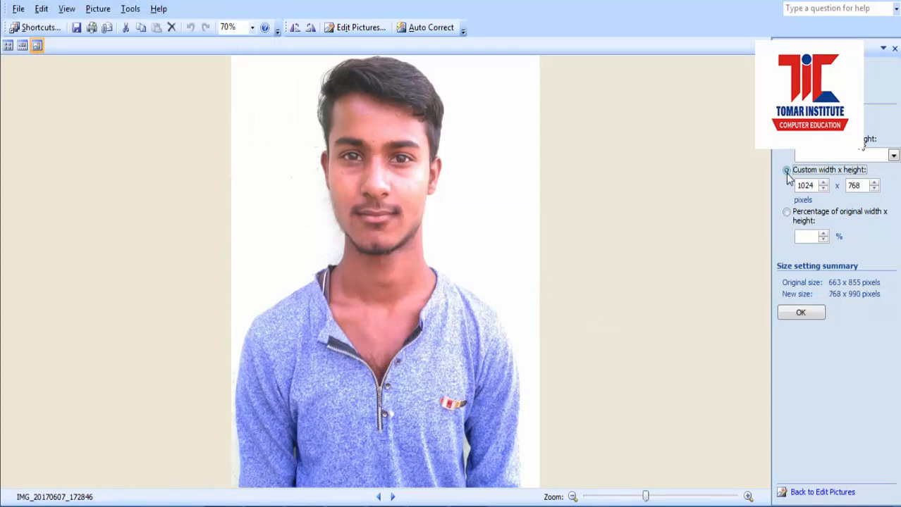
left_click(786, 213)
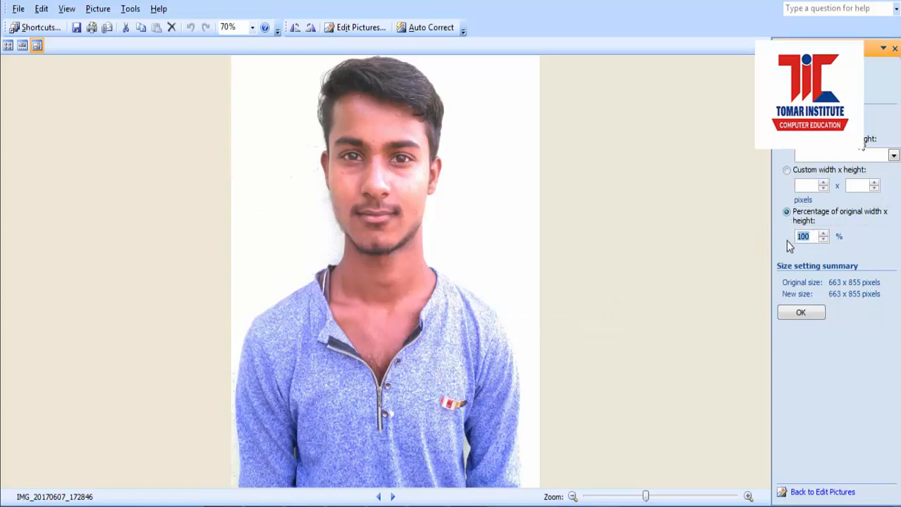
type("40")
left_click(801, 313)
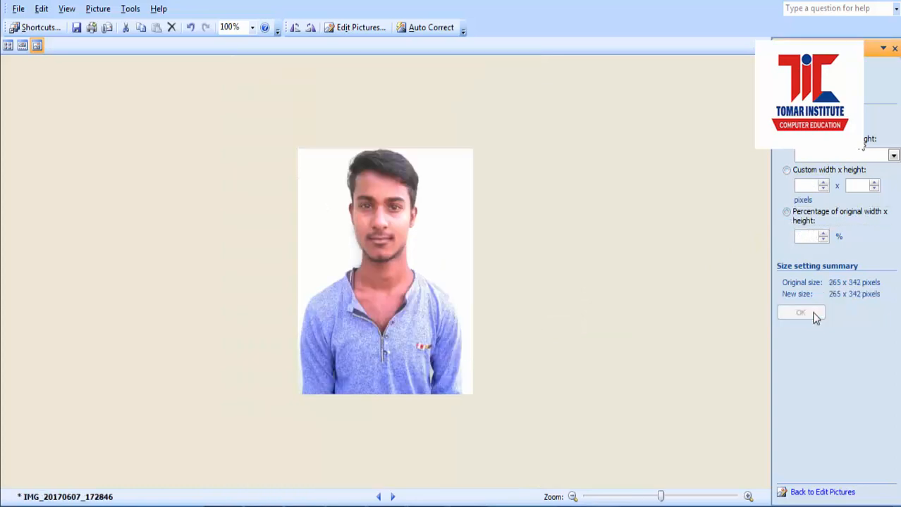
left_click(786, 213)
double_click(797, 237)
type("50")
left_click(801, 313)
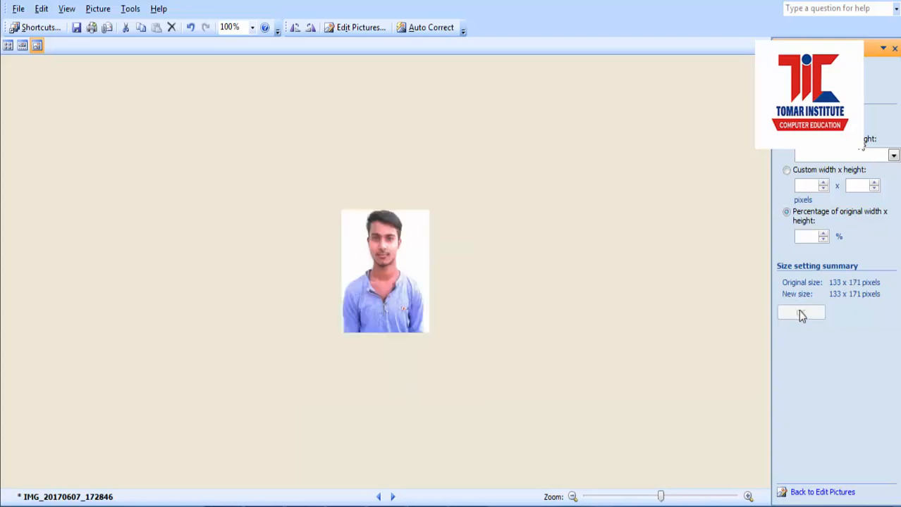
left_click(18, 9)
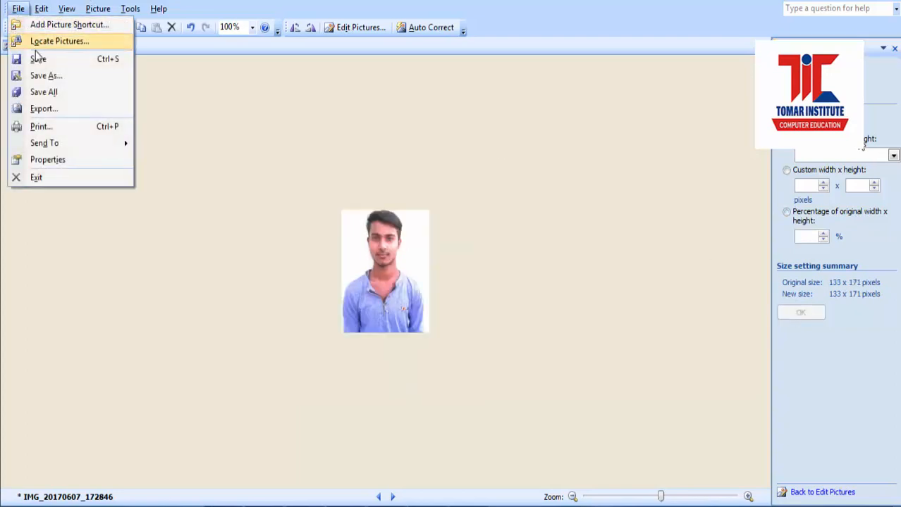
Step: Save the resized photo and crop the next image tightly to the signature (826 x 1256)
left_click(39, 62)
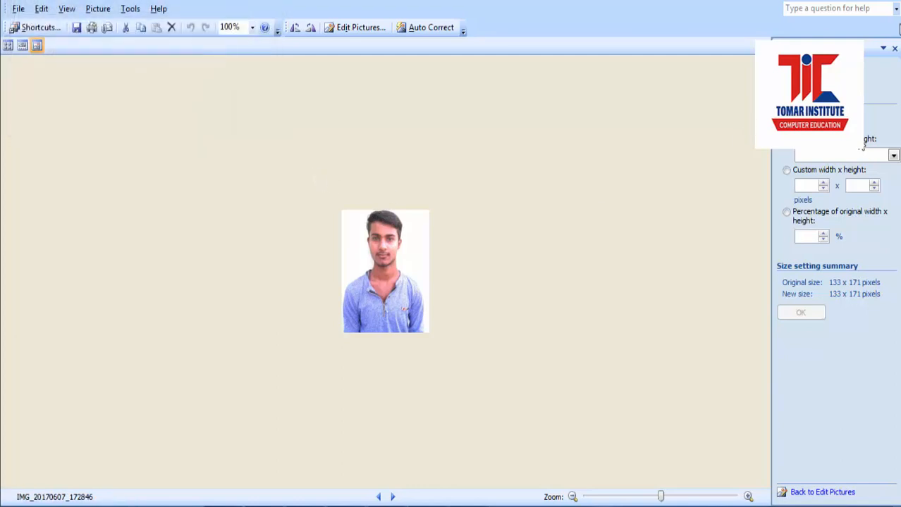
left_click(392, 496)
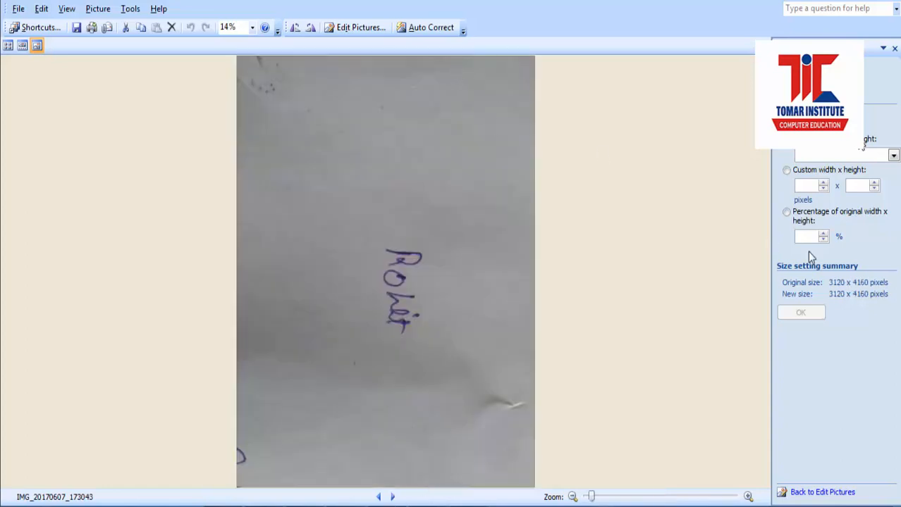
left_click(365, 31)
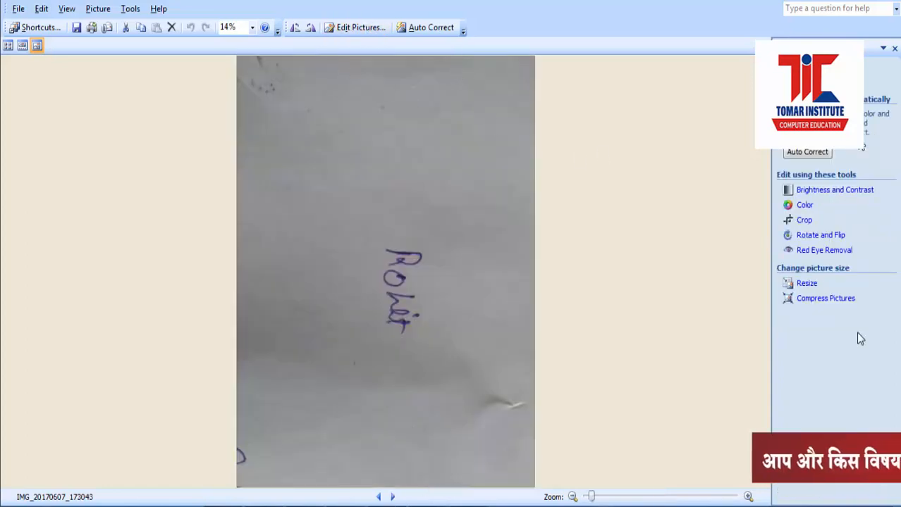
left_click(804, 220)
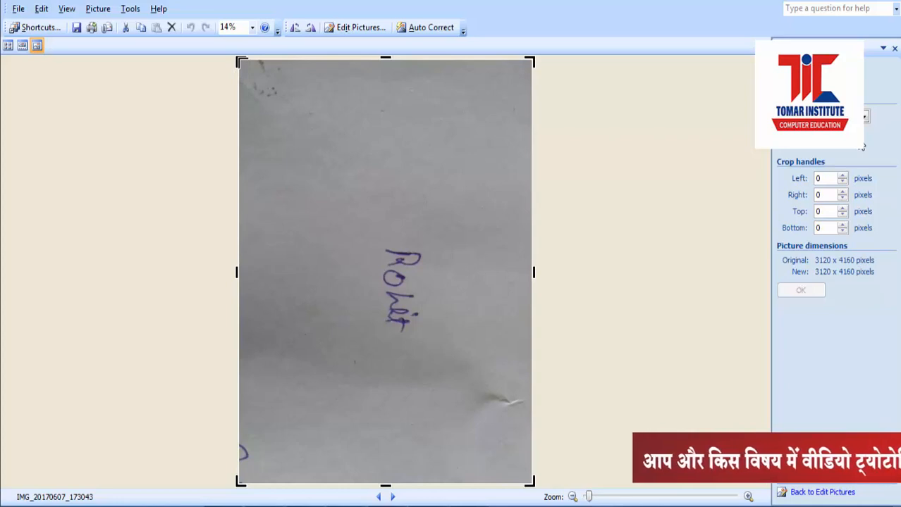
left_click_drag(239, 61, 363, 227)
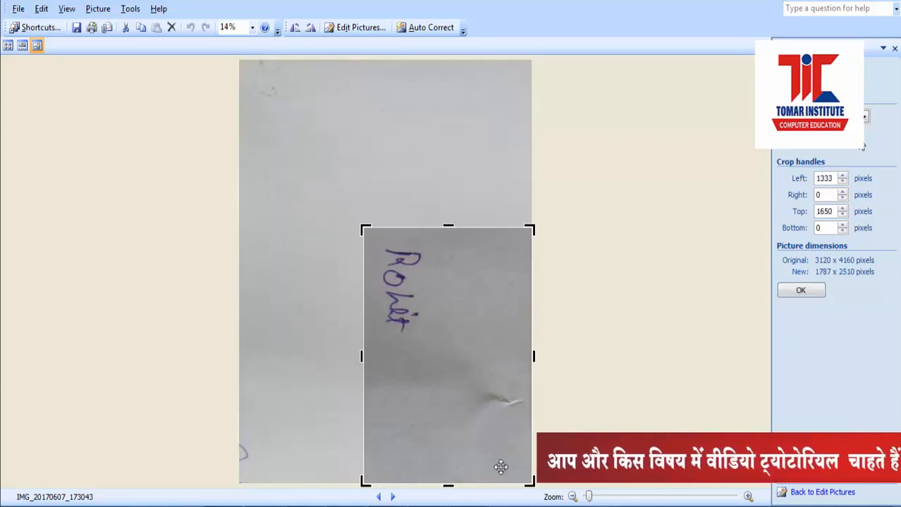
left_click_drag(531, 483, 443, 357)
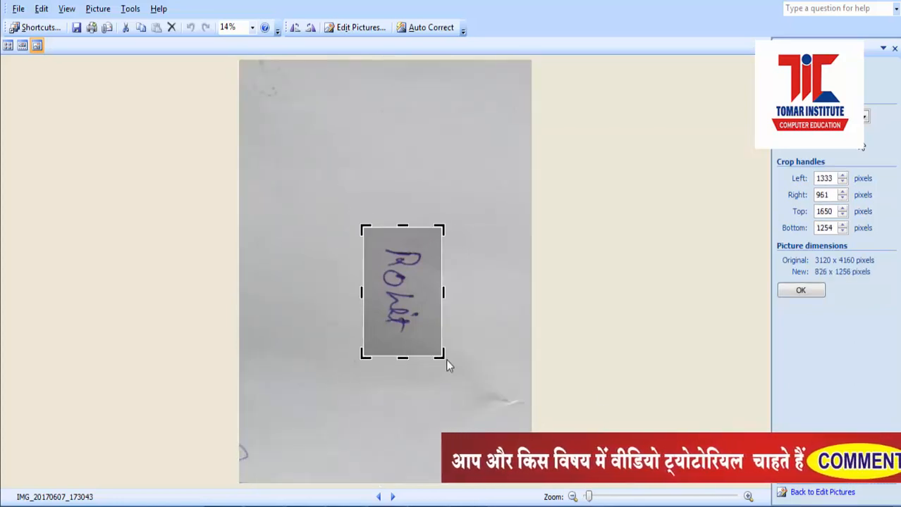
left_click(801, 291)
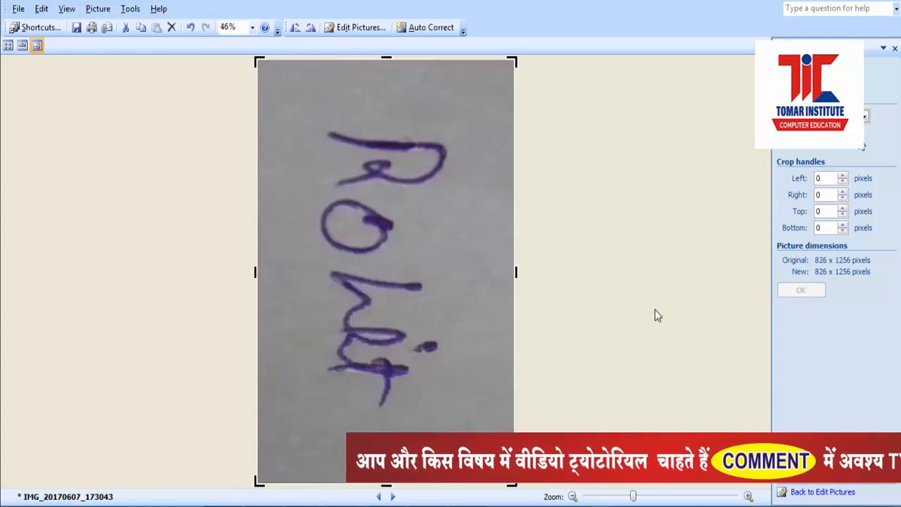
left_click(821, 492)
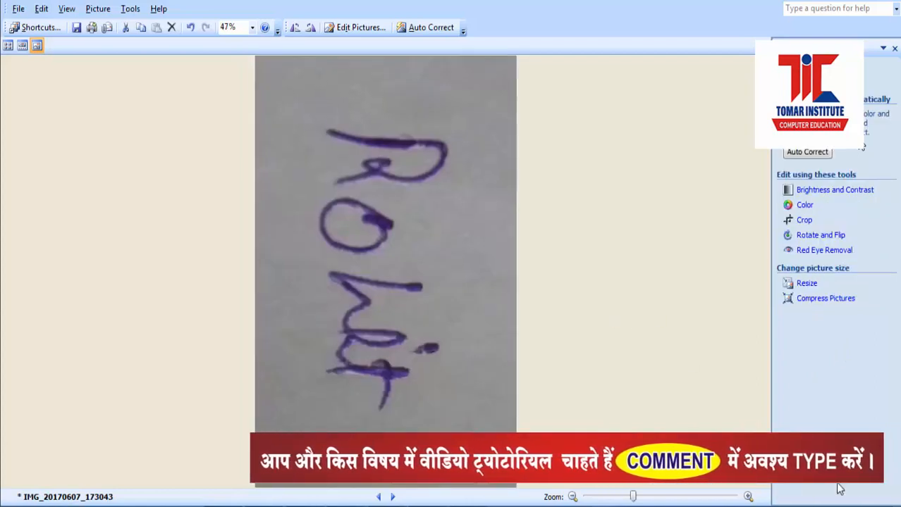
Step: Shrink the signature by 40 percent twice, to 330 x 502 then 132 x 201 pixels
left_click(805, 283)
left_click(787, 213)
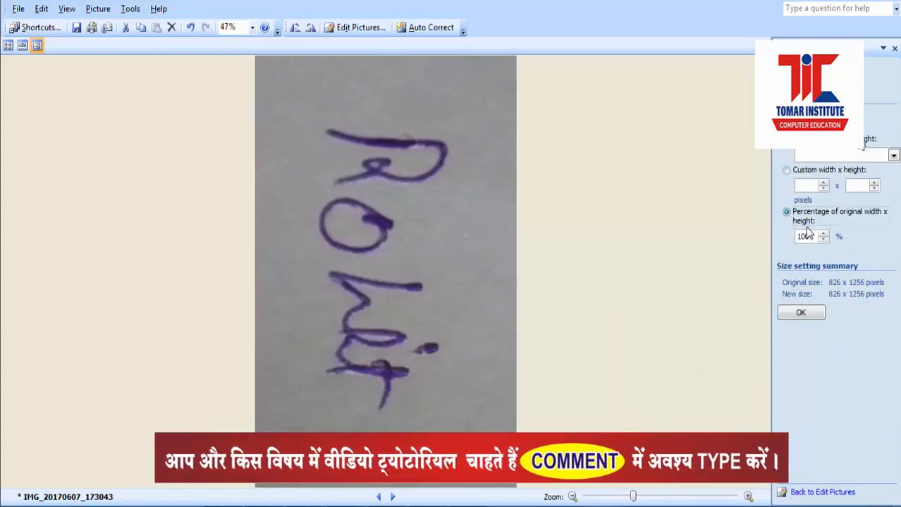
type("40")
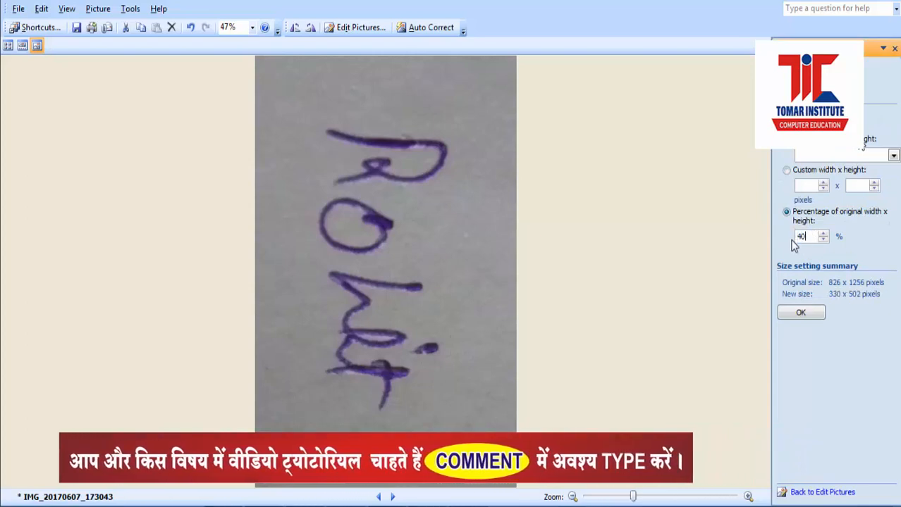
left_click(801, 313)
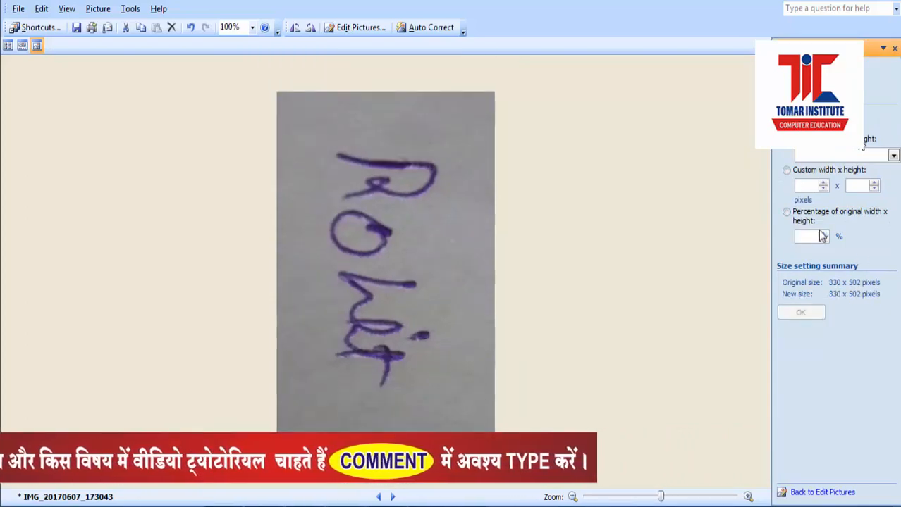
double_click(804, 236)
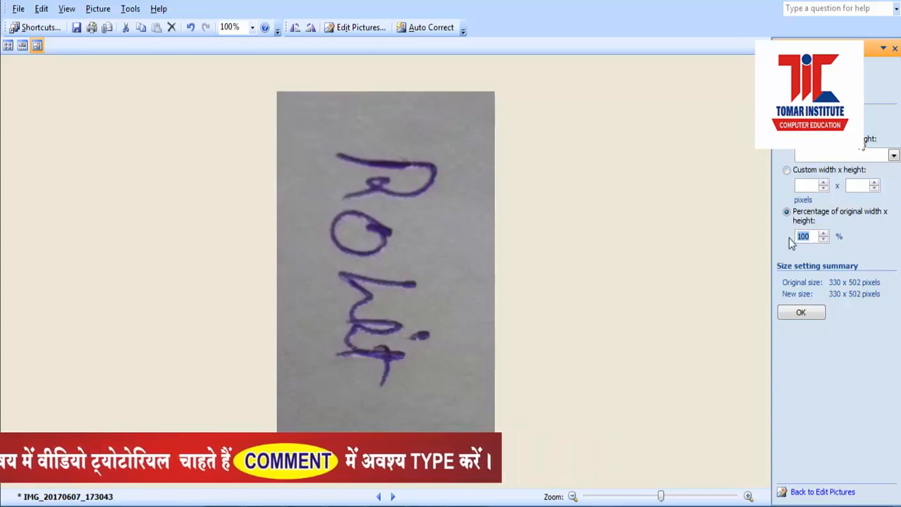
type("40")
left_click(801, 312)
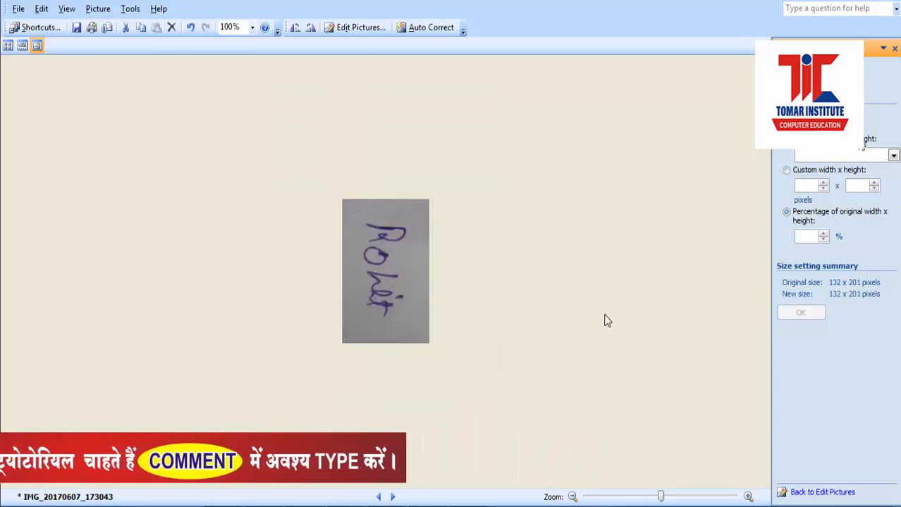
Step: Save the signature and attach IMG_20170607_172846.jpg from the Desktop as the photo
left_click(77, 27)
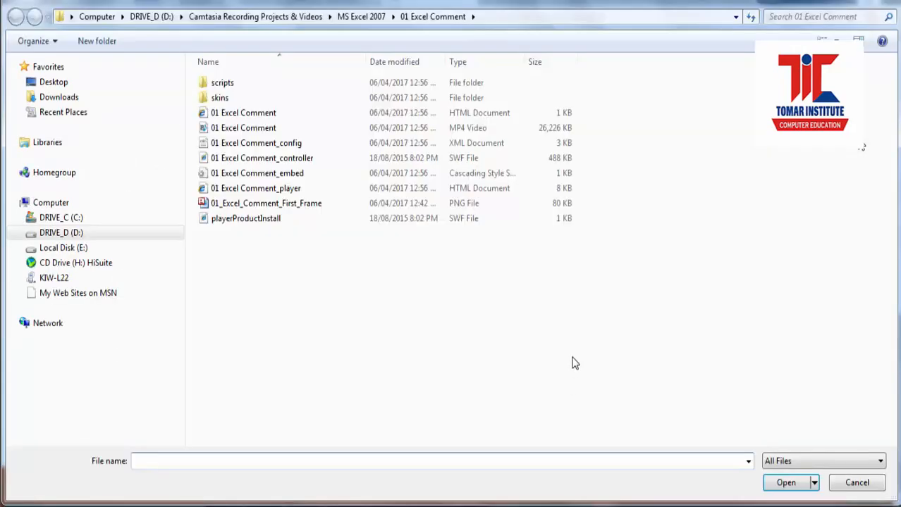
left_click(72, 16)
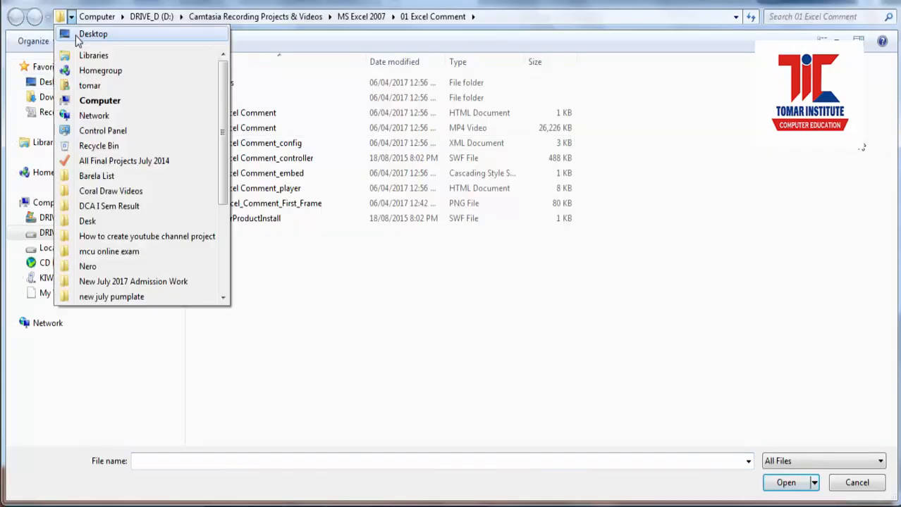
left_click(79, 34)
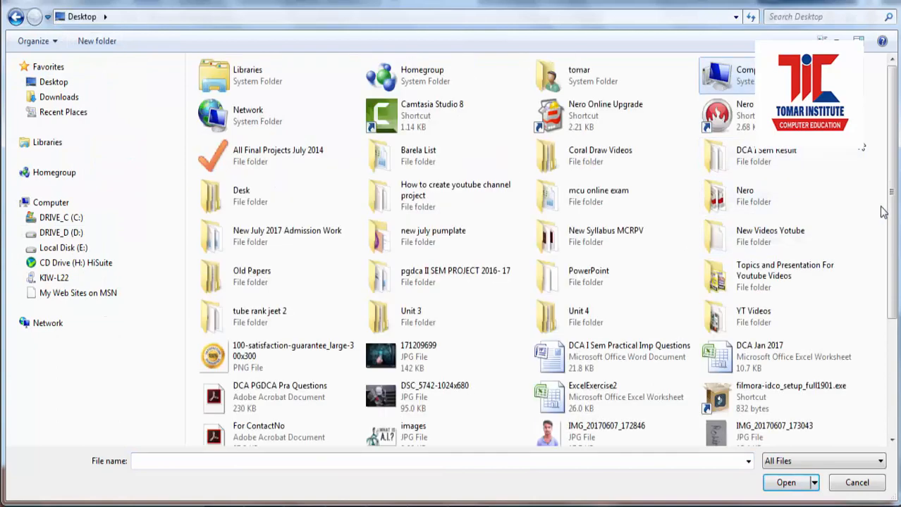
left_click_drag(892, 227, 880, 417)
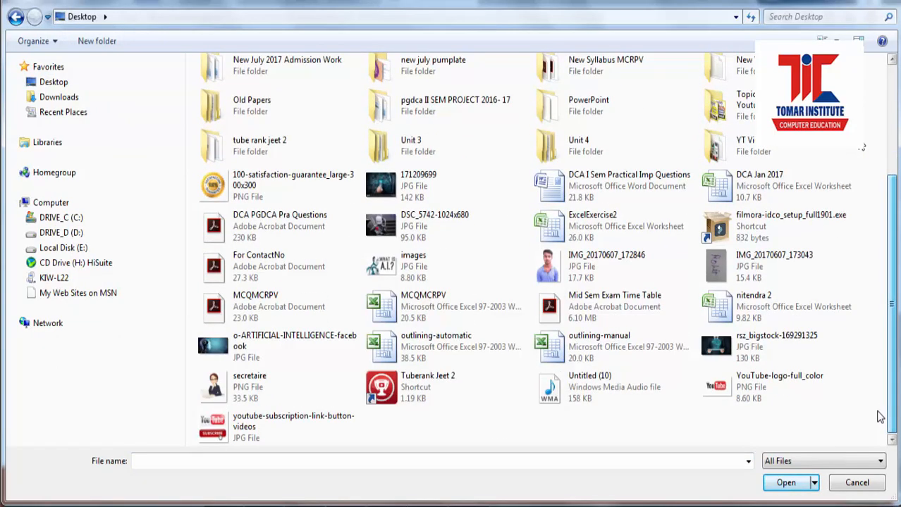
double_click(605, 266)
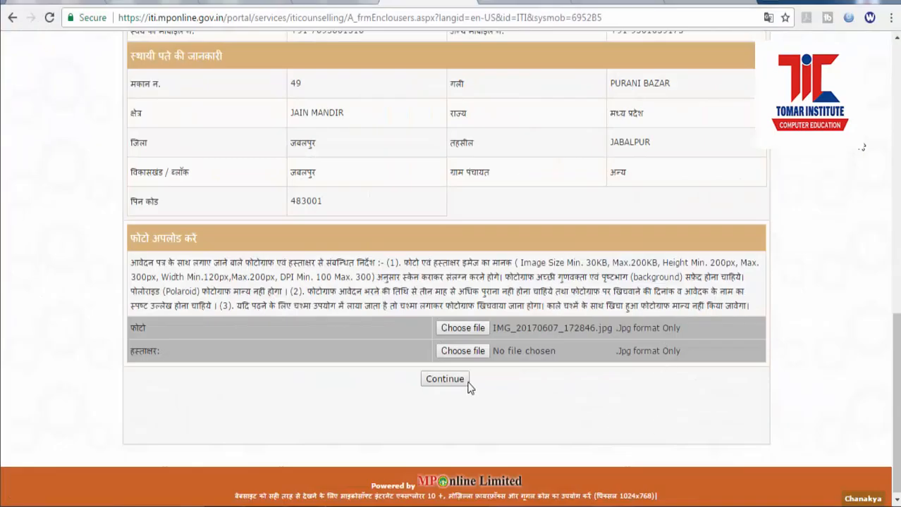
Step: Attach IMG_20170607_173043.jpg as the signature and submit both for upload
left_click(471, 354)
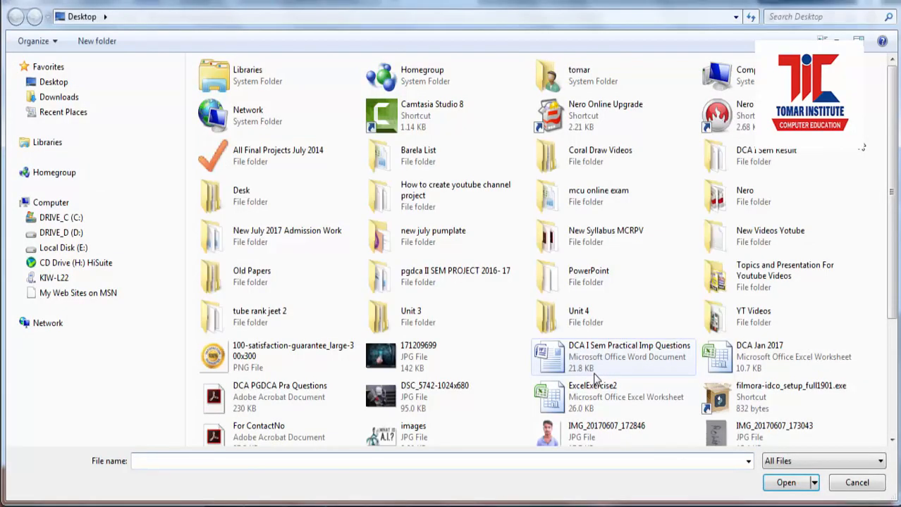
scroll(893, 335, "down", 4)
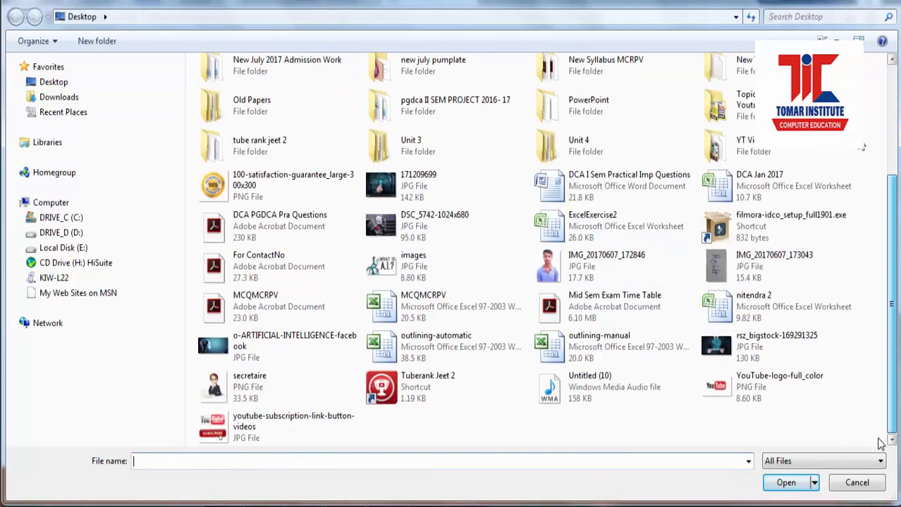
double_click(753, 278)
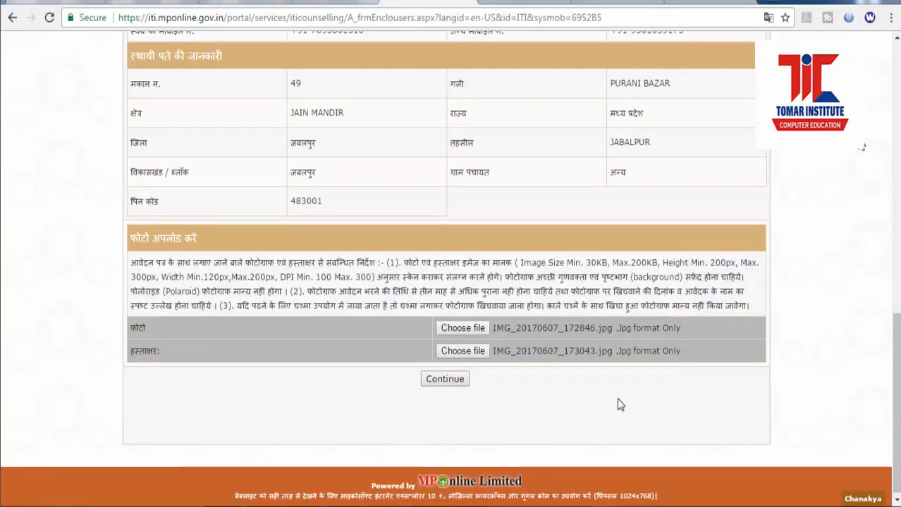
left_click(450, 379)
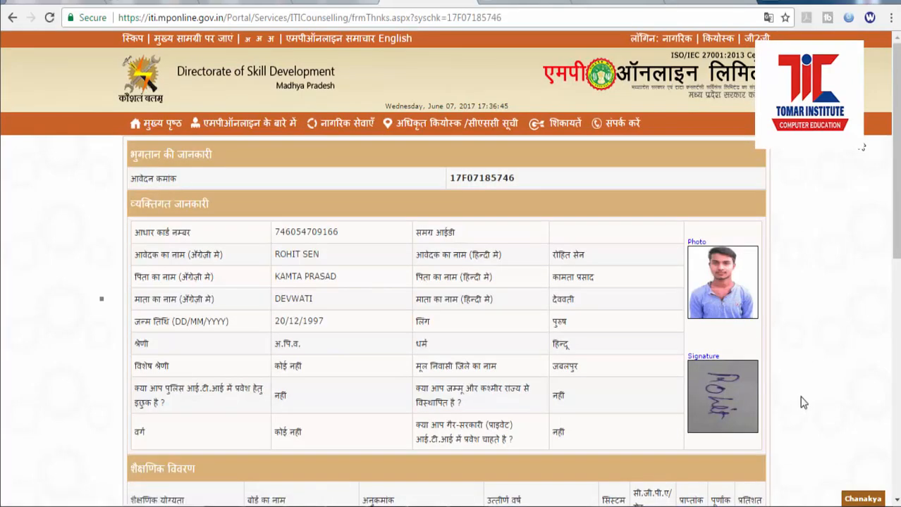
scroll(828, 349, "down", 4)
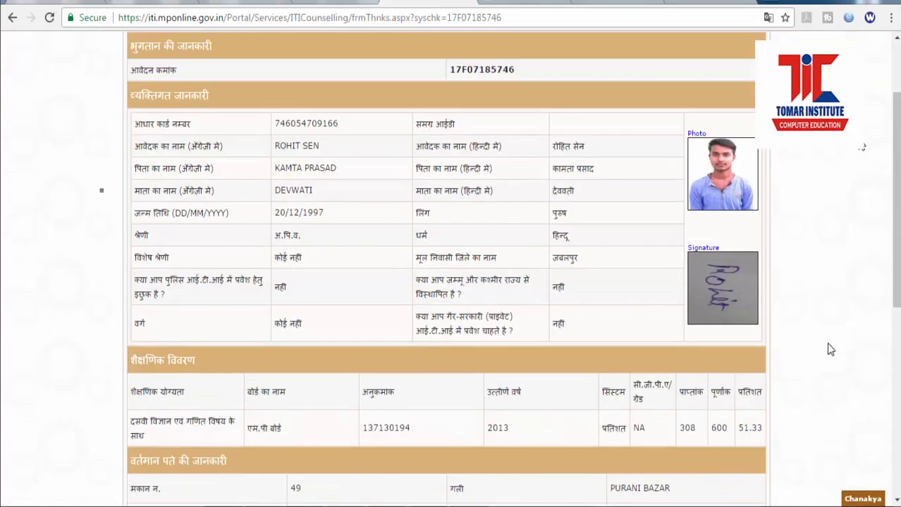
scroll(827, 348, "up", 3)
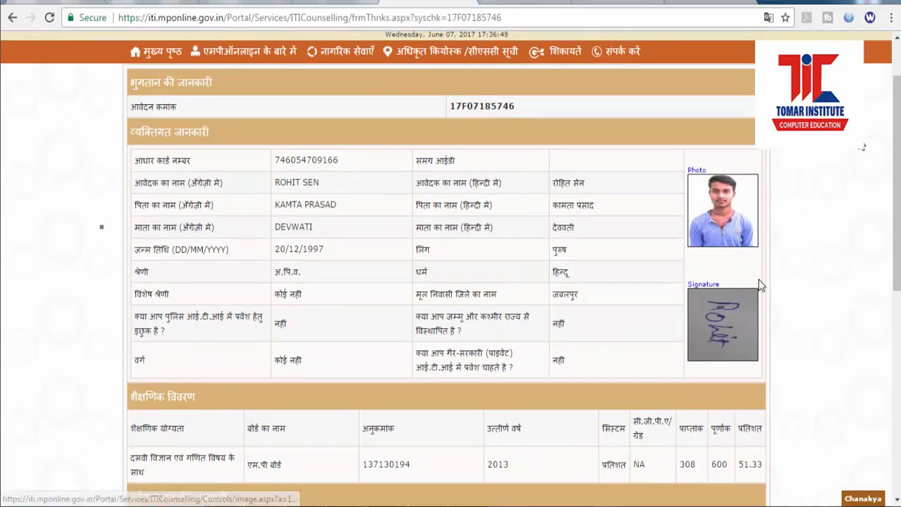
scroll(786, 335, "down", 6)
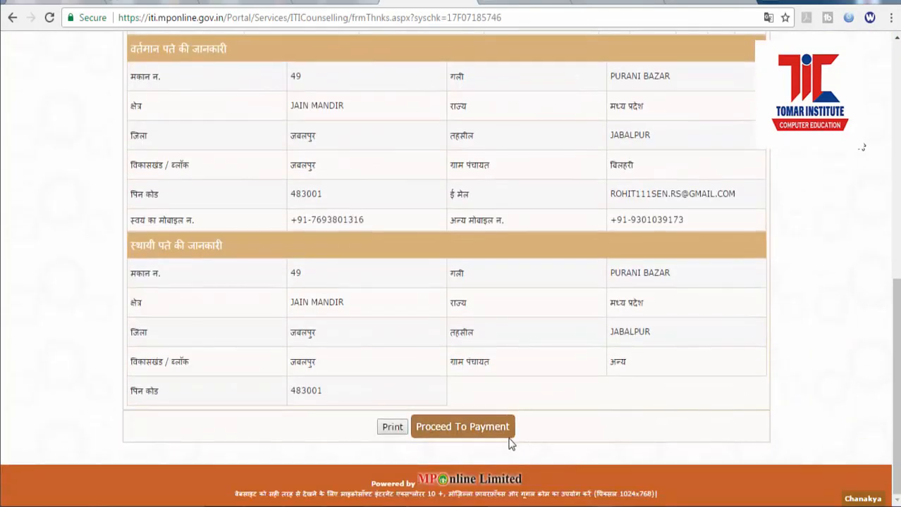
Step: Proceed to the Rs.35 payment and confirm it with a re-entered password, which is rejected as invalid
left_click(504, 438)
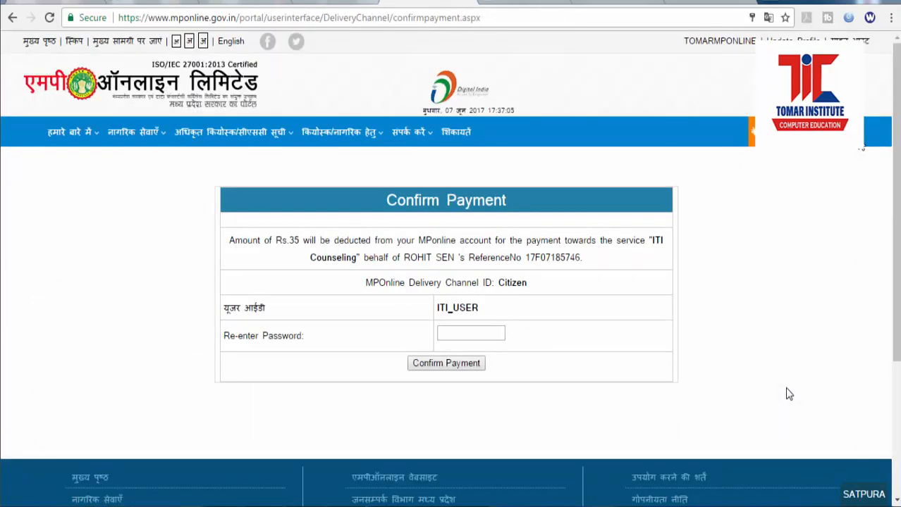
left_click(500, 335)
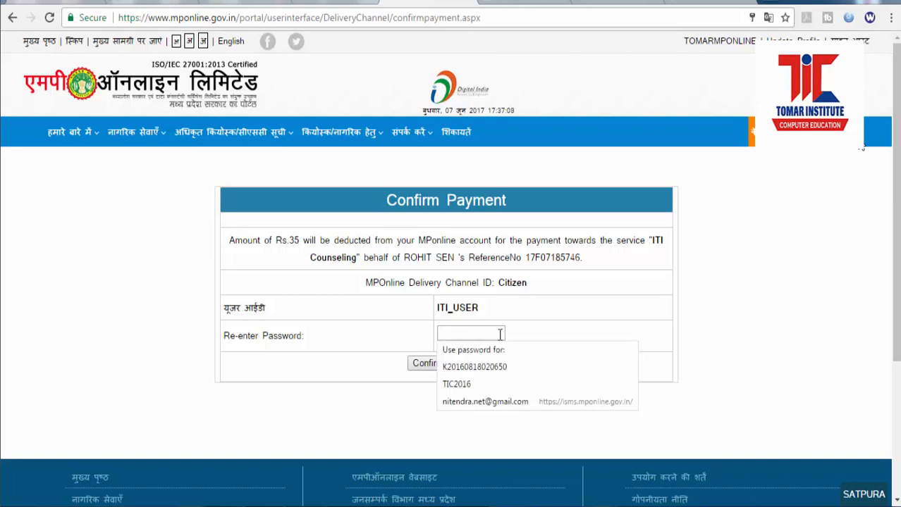
left_click(649, 341)
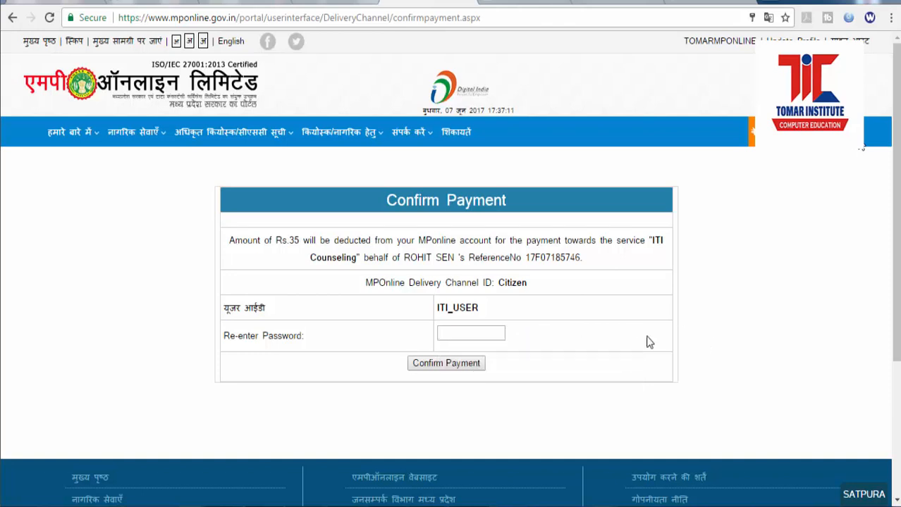
left_click(439, 332)
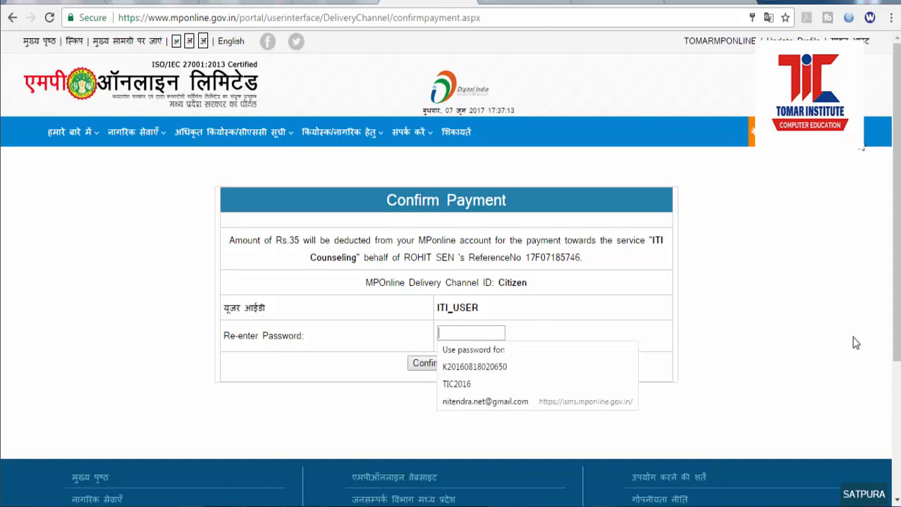
type("1")
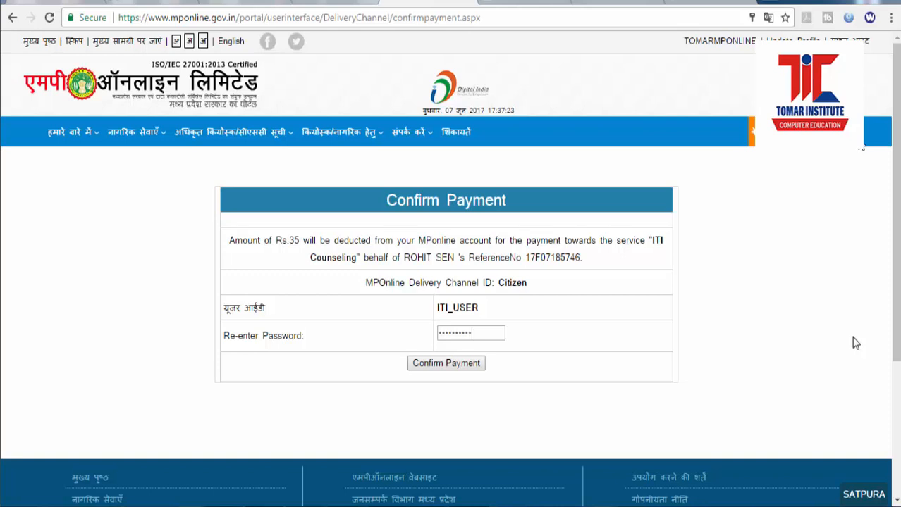
left_click(474, 363)
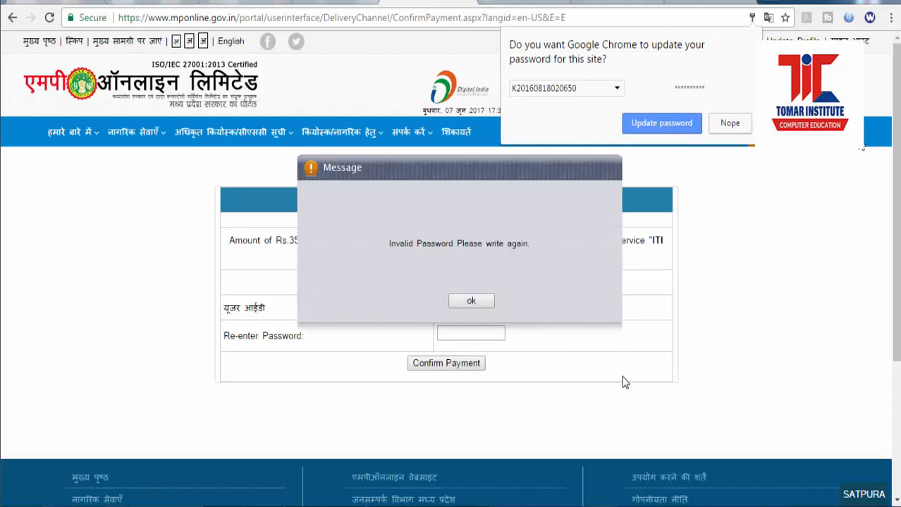
Step: Dismiss the invalid-password error, retype the account password and confirm the Rs.35 payment
left_click(729, 124)
left_click(470, 301)
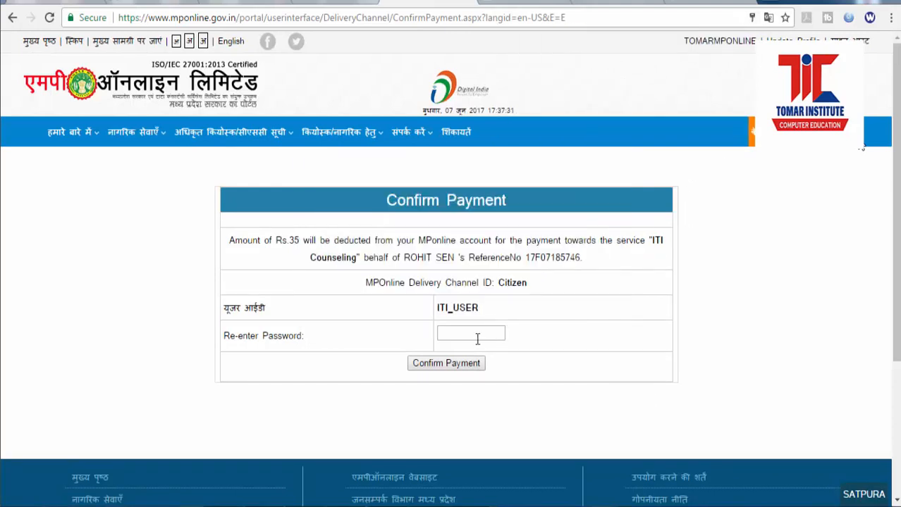
left_click(477, 337)
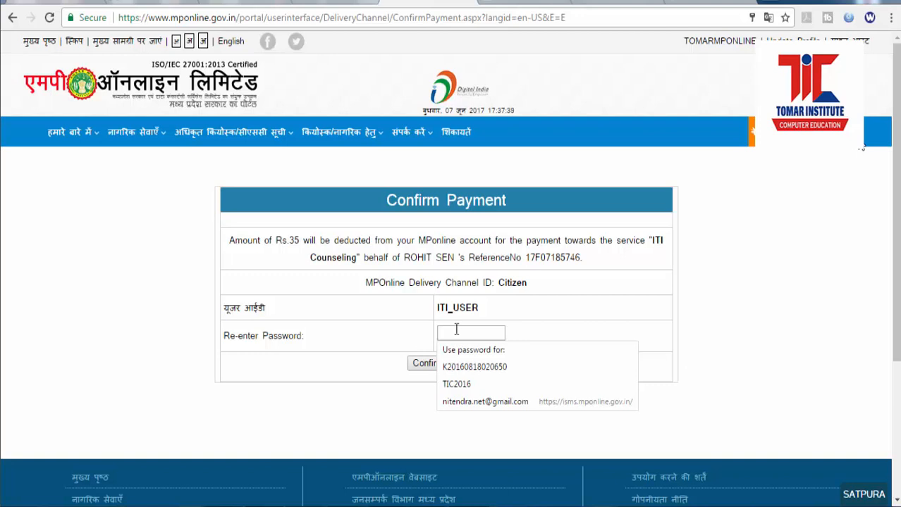
type("•")
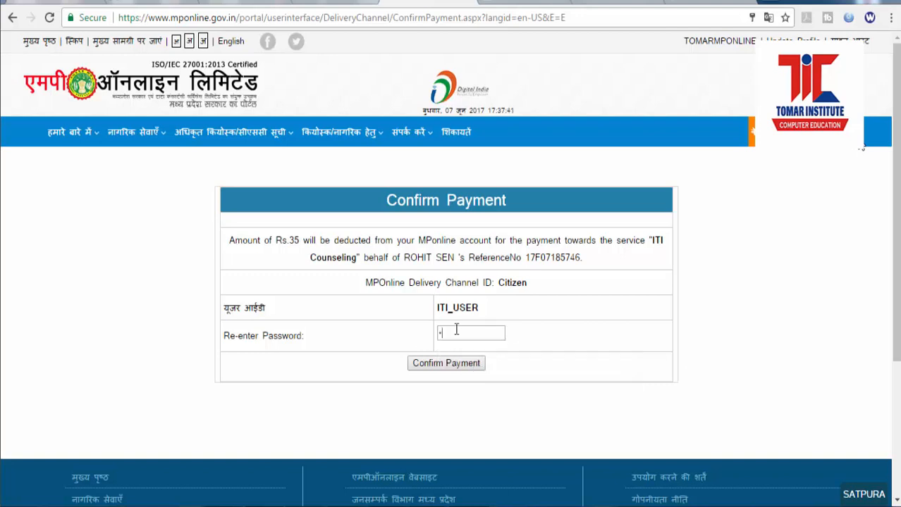
type("••")
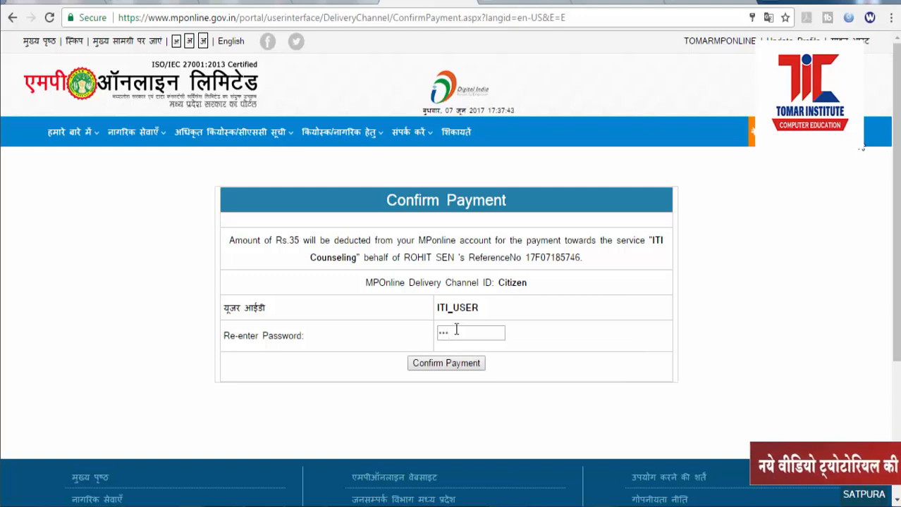
type("••")
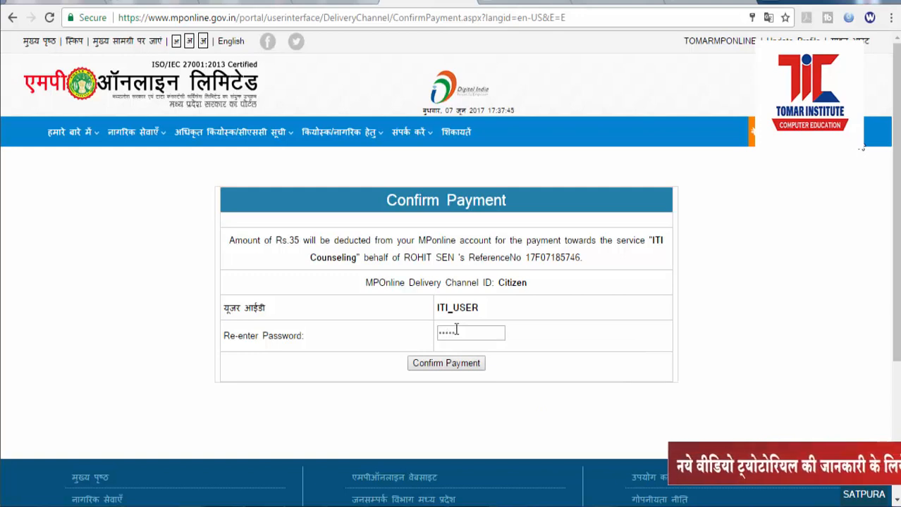
type("•")
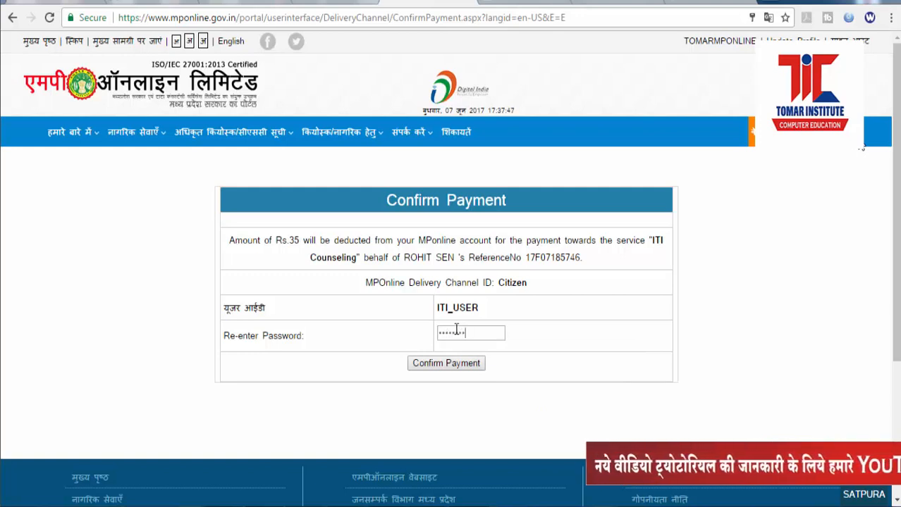
type("•")
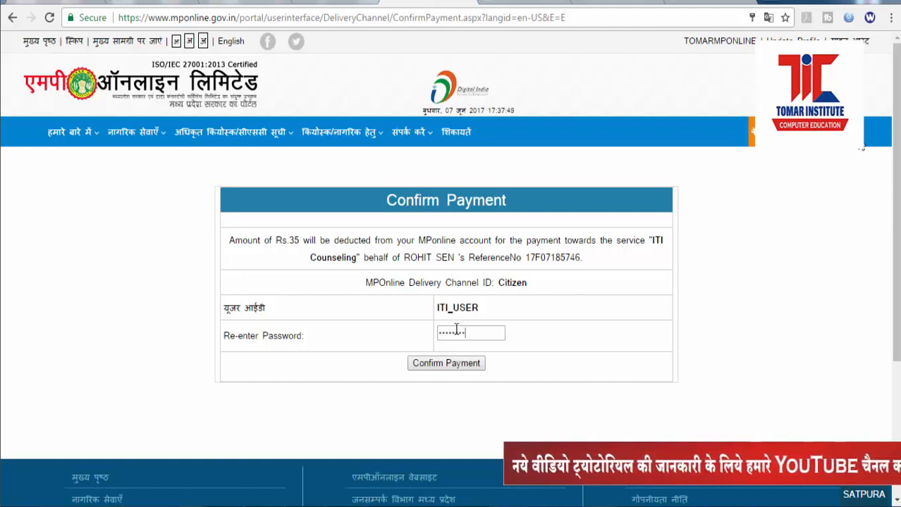
type("••")
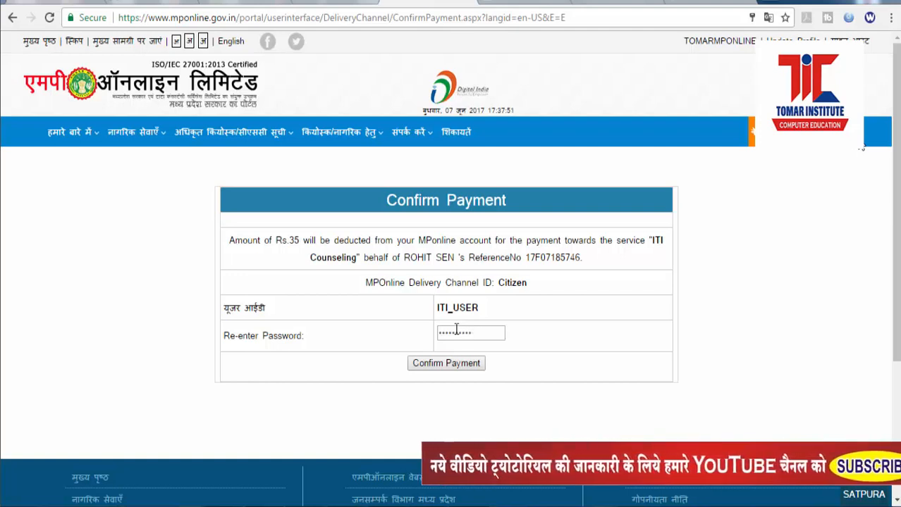
left_click(446, 363)
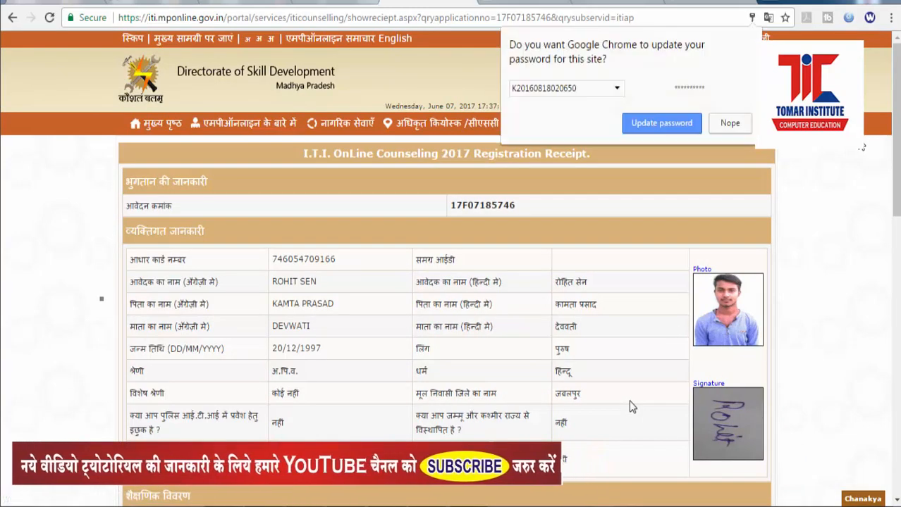
Step: Decline the saved-password update, print the registration receipt and maximize the about:blank print window
left_click(729, 123)
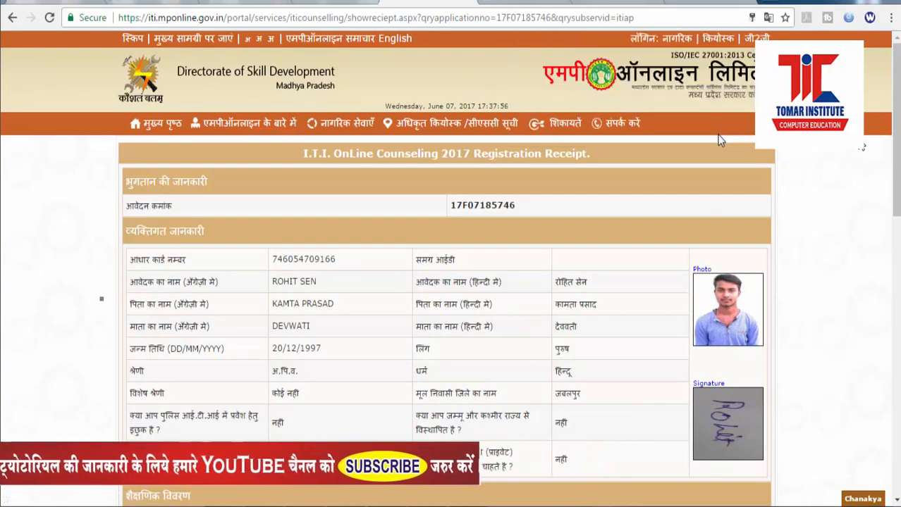
scroll(565, 363, "down", 10)
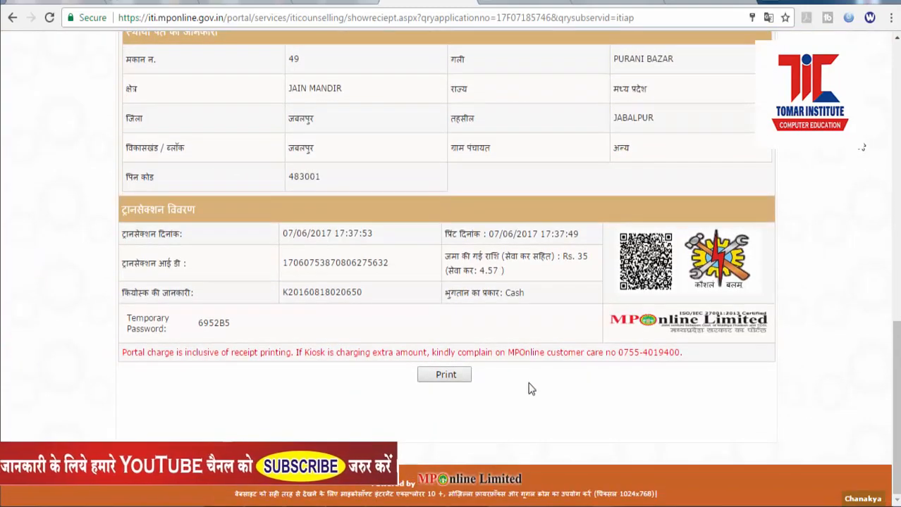
left_click(466, 381)
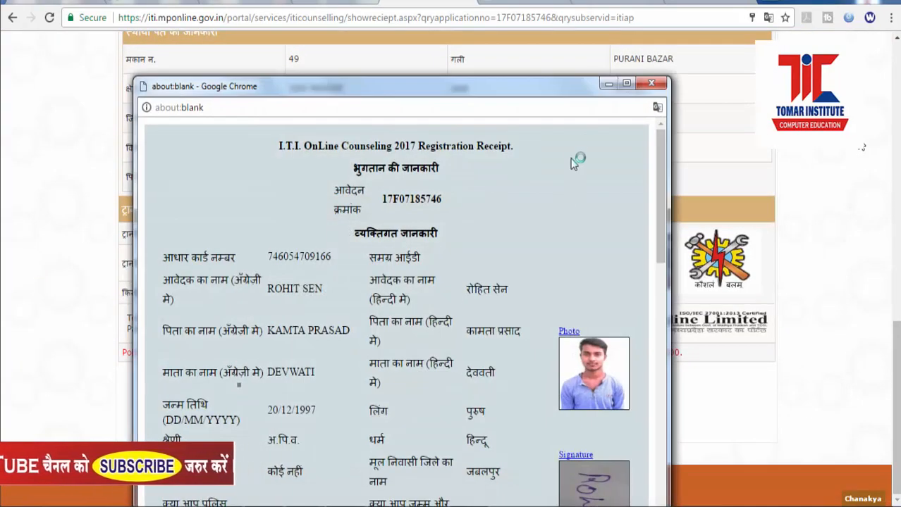
left_click(626, 83)
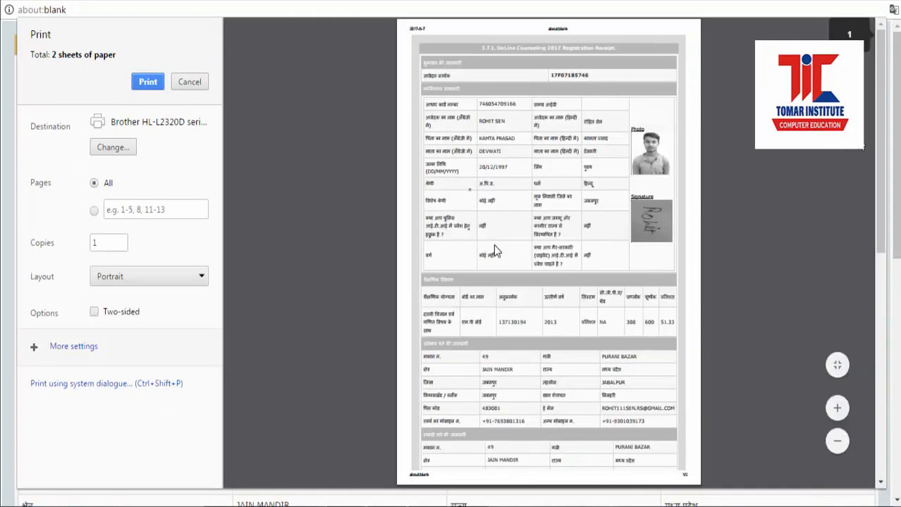
Step: Look through the 2-sheet receipt preview, then cancel printing
right_click(555, 142)
left_click(513, 168)
scroll(867, 265, "down", 1)
scroll(867, 266, "down", 5)
scroll(866, 266, "up", 10)
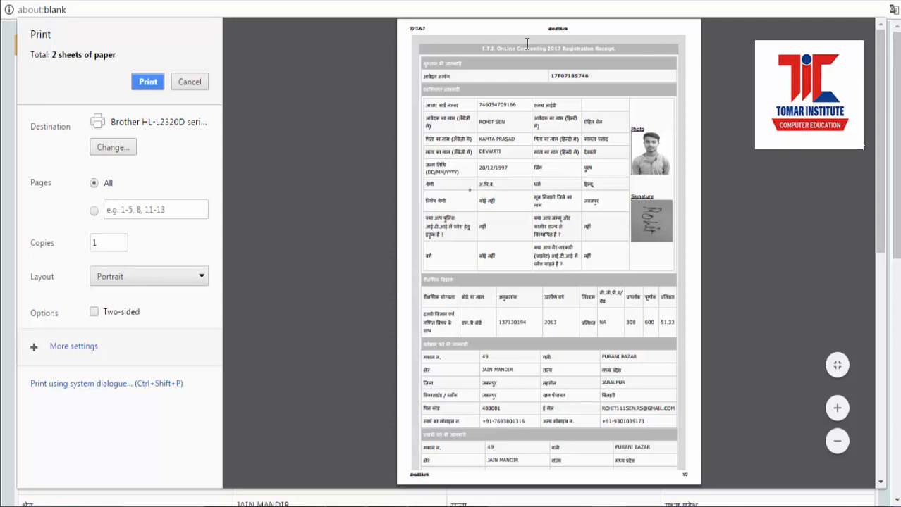
right_click(615, 154)
left_click(587, 159)
left_click(190, 82)
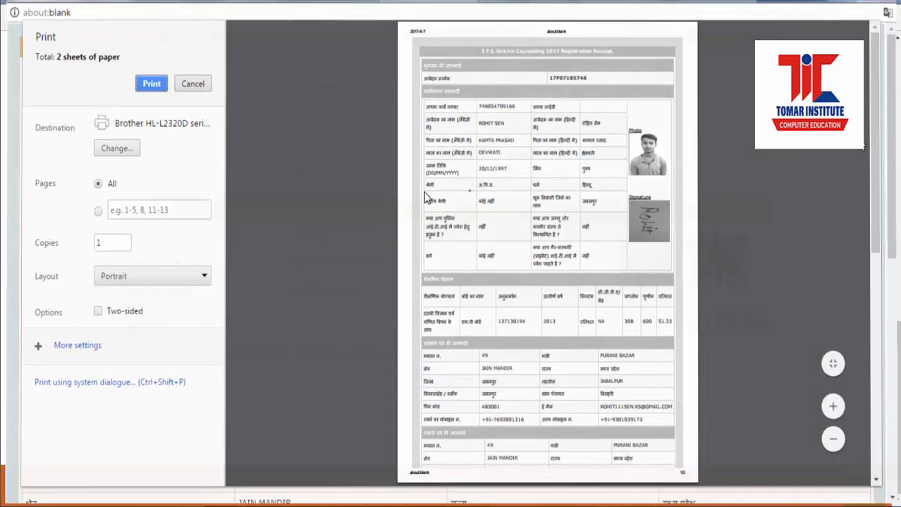
scroll(500, 248, "up", 7)
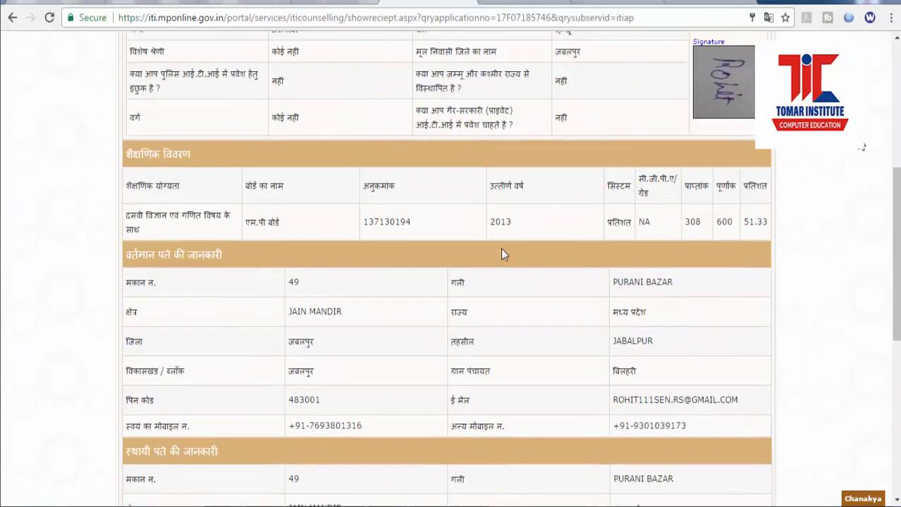
Step: Zoom the receipt page to 90%, copy its web address, then switch to the Google tab
key("ctrl+minus")
scroll(794, 268, "up", 5)
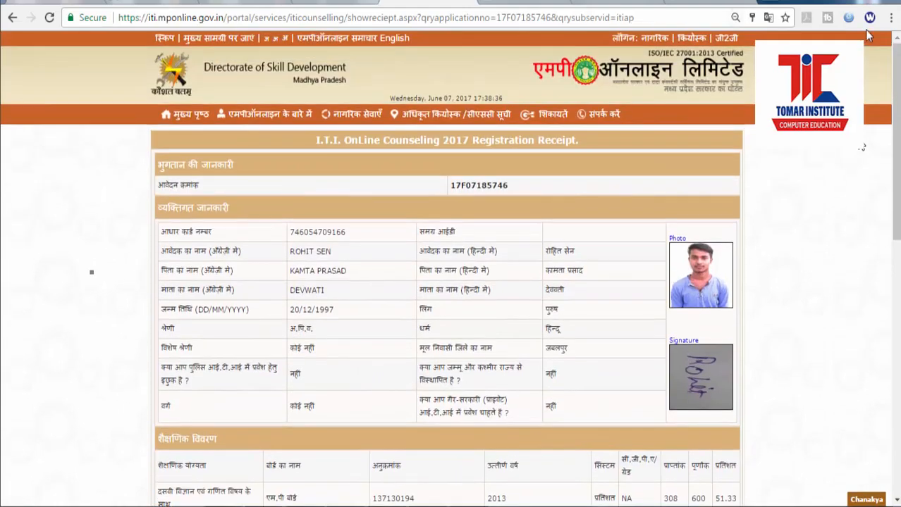
key("ctrl+minus")
key("ctrl+minus")
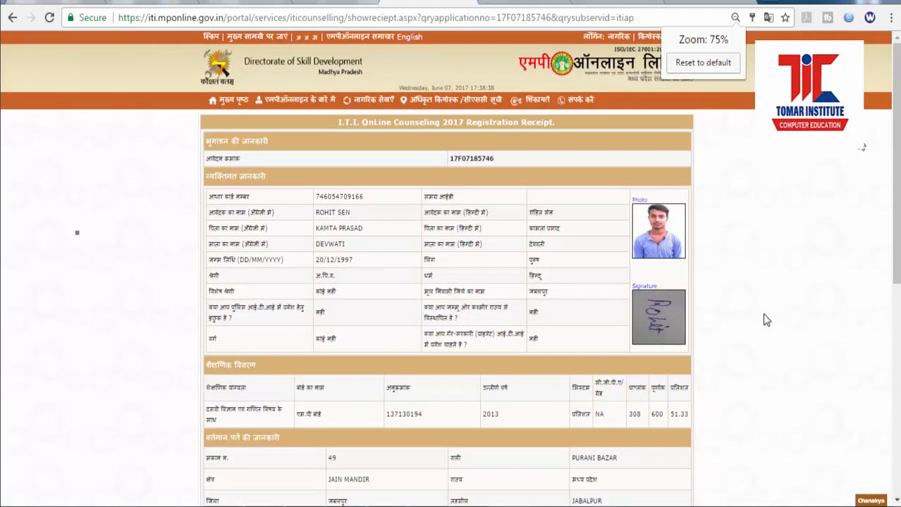
key("ctrl+plus")
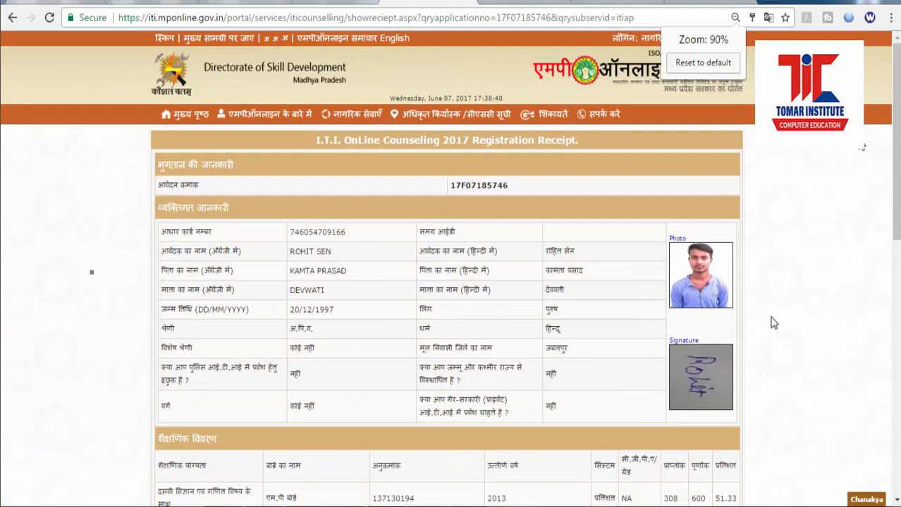
scroll(775, 324, "down", 10)
scroll(778, 326, "up", 8)
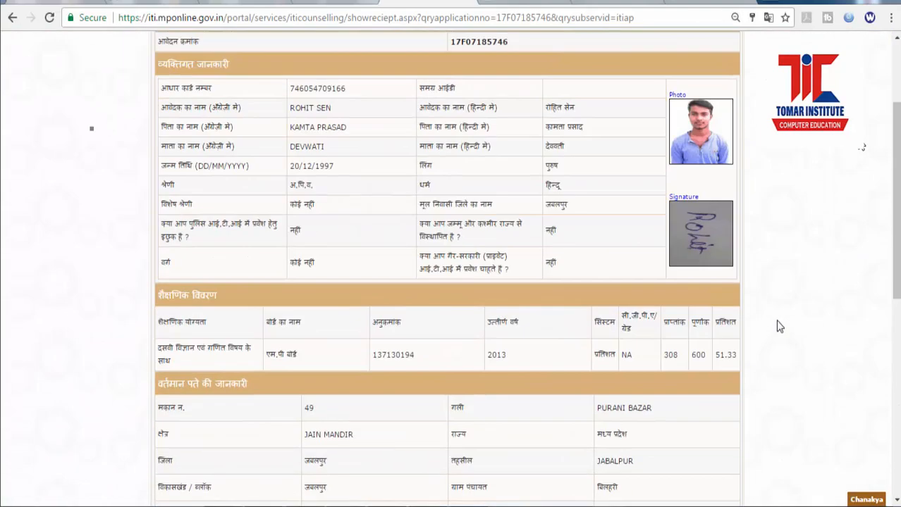
scroll(779, 326, "up", 2)
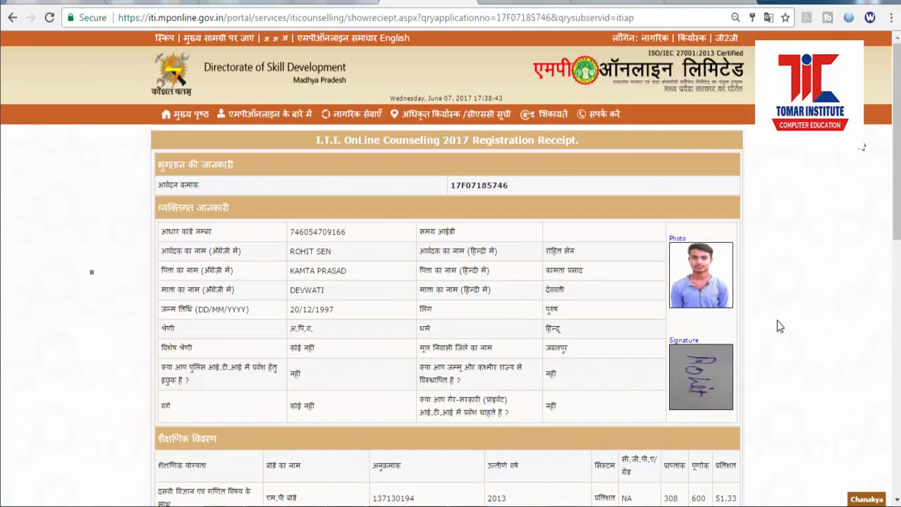
left_click(537, 19)
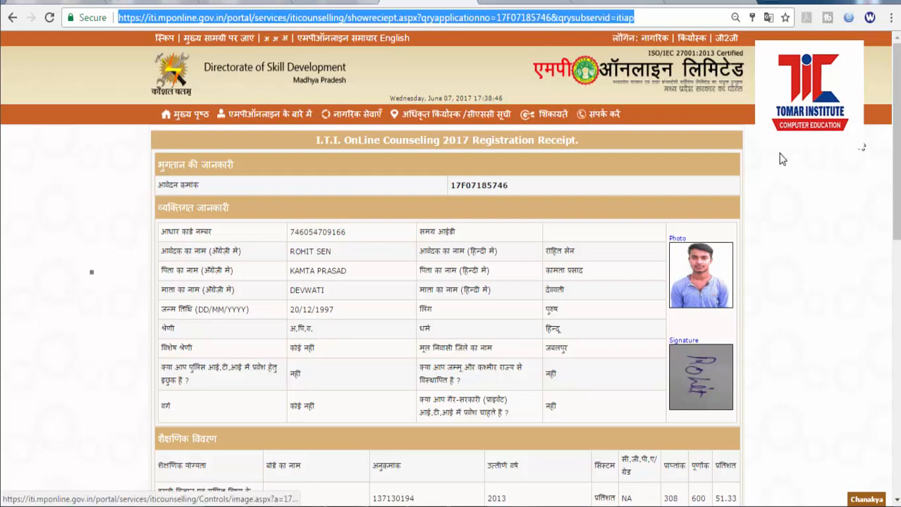
left_click(708, 2)
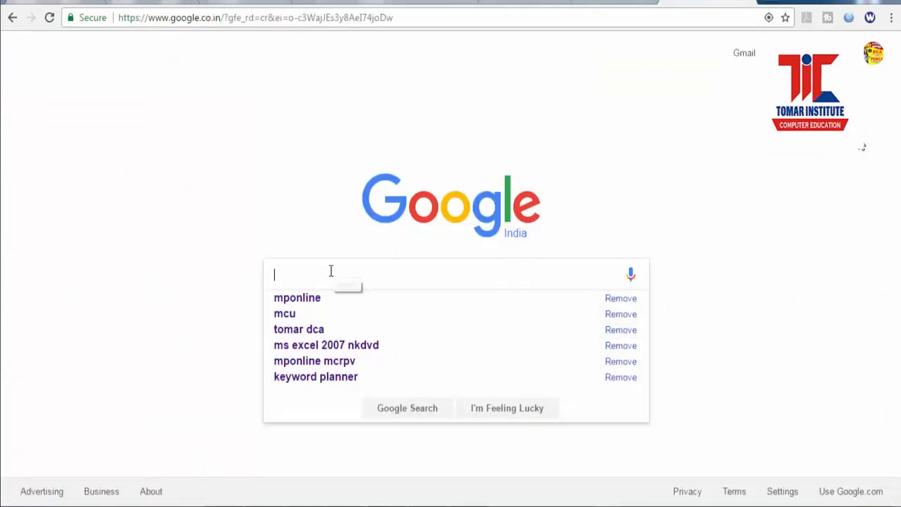
Step: Search Google for 'printfriendly', open Print Friendly & PDF, and submit the receipt URL for preview
type("printf")
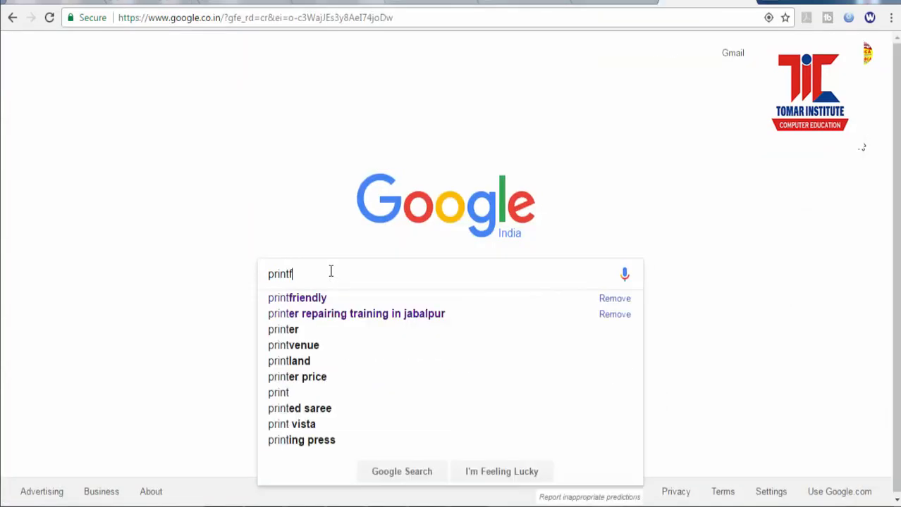
type("riendly")
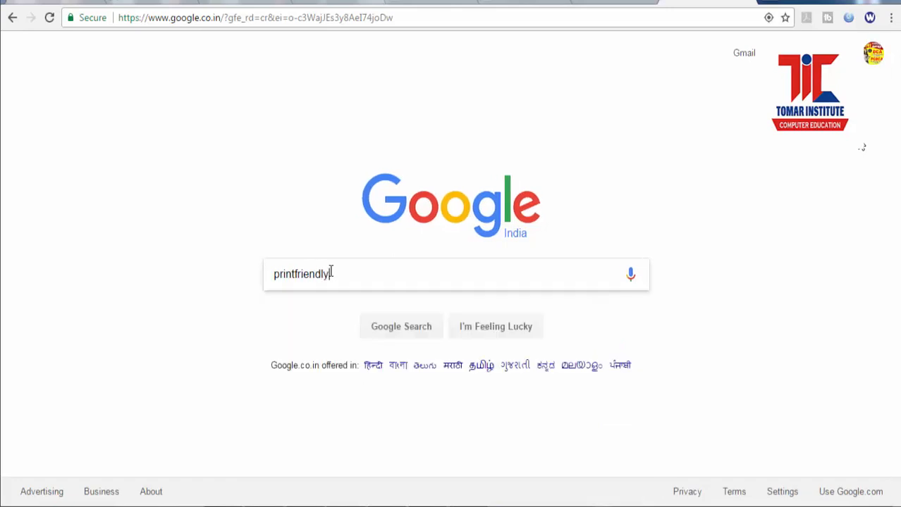
key("Return")
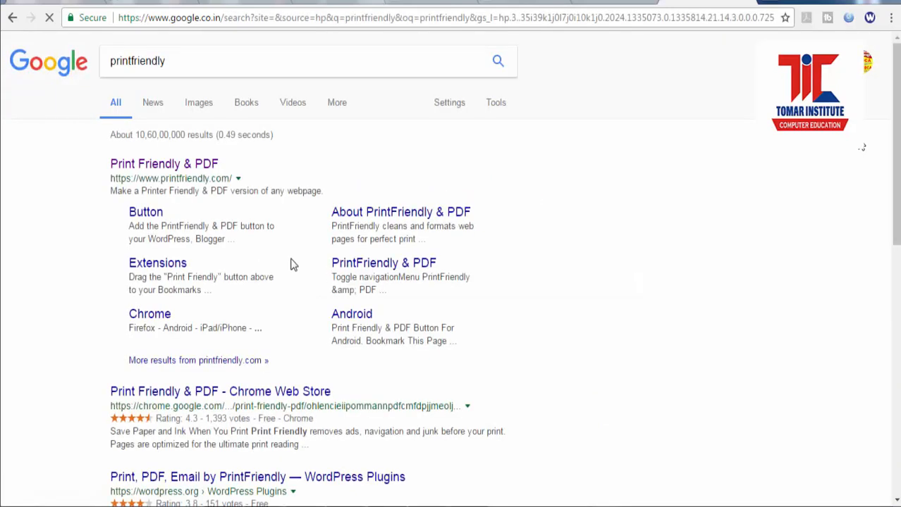
left_click(203, 169)
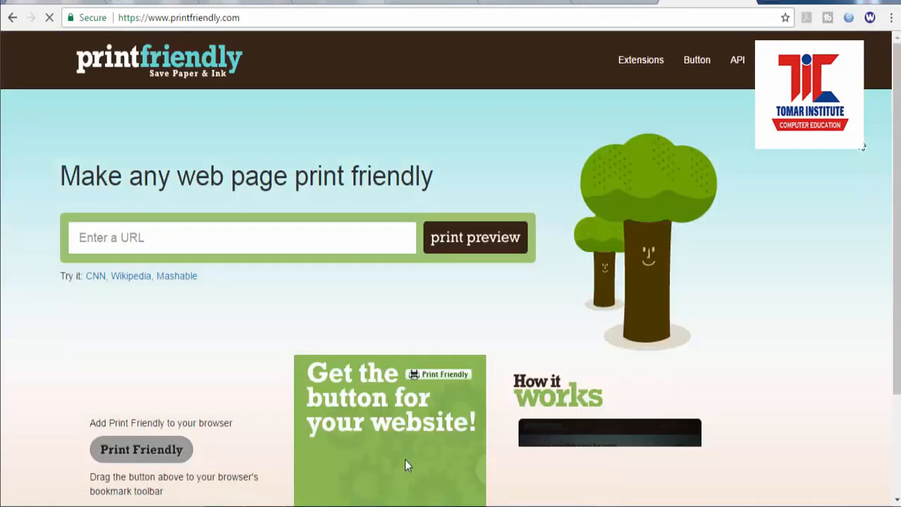
key("ctrl+v")
left_click(490, 256)
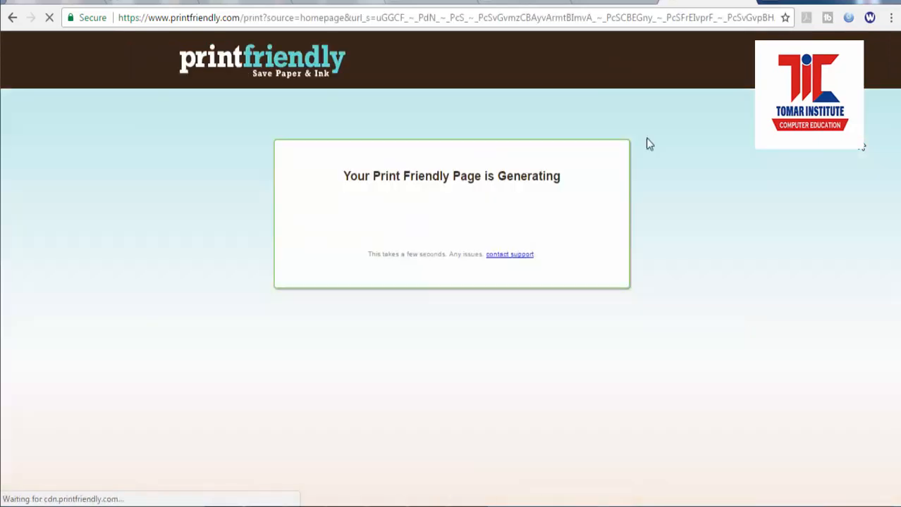
Step: Compare the original ITI receipt tab with PrintFriendly's generated 'Show Reciept' version
left_click(525, 2)
left_click(439, 6)
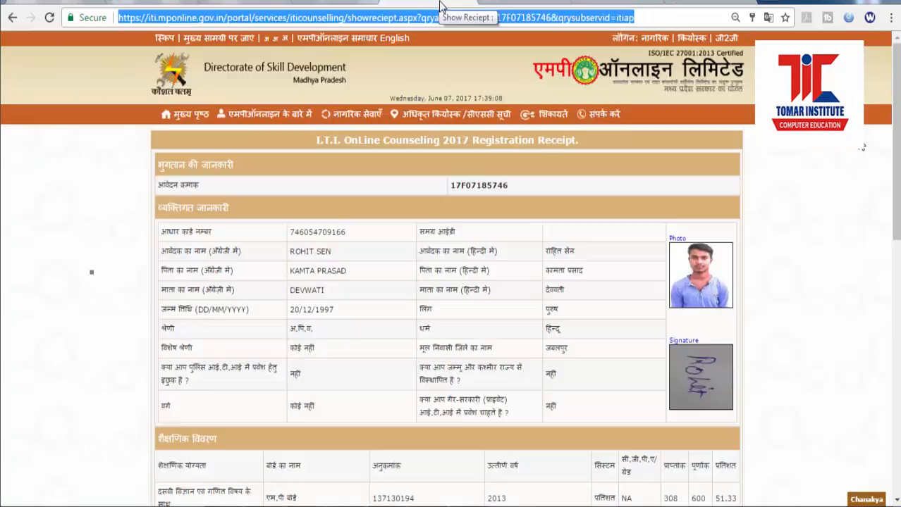
scroll(859, 367, "down", 5)
scroll(860, 368, "down", 4)
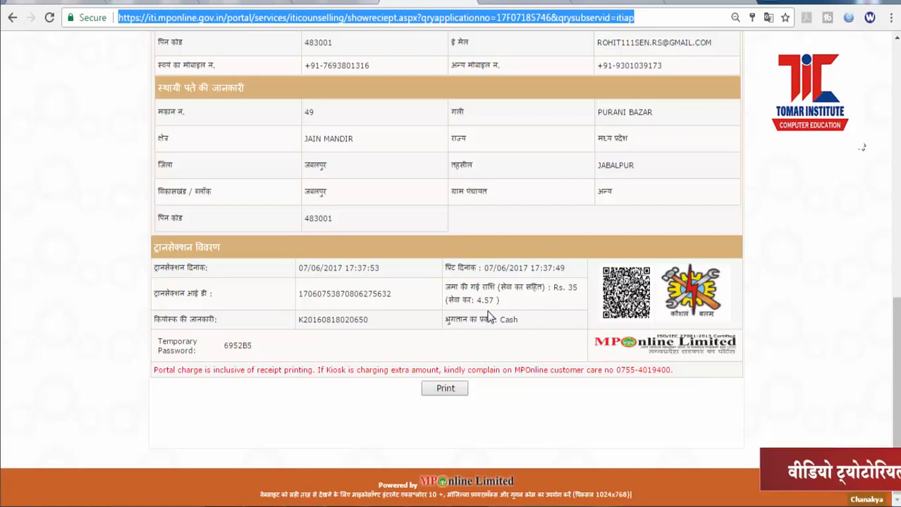
scroll(488, 315, "up", 15)
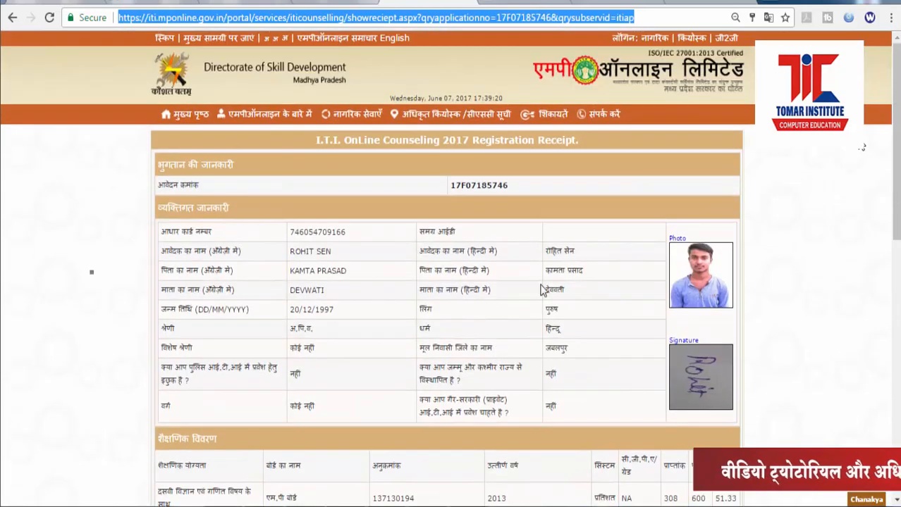
left_click(698, 1)
scroll(698, 325, "down", 4)
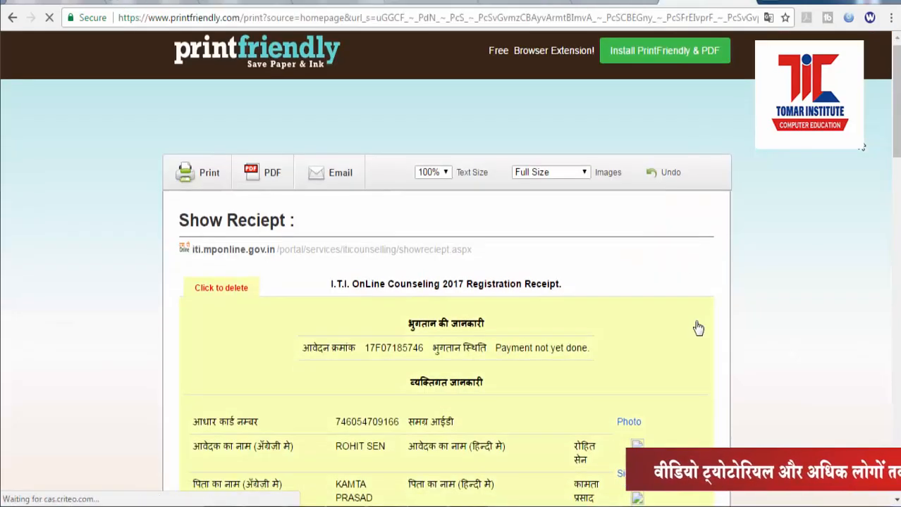
scroll(754, 342, "up", 1)
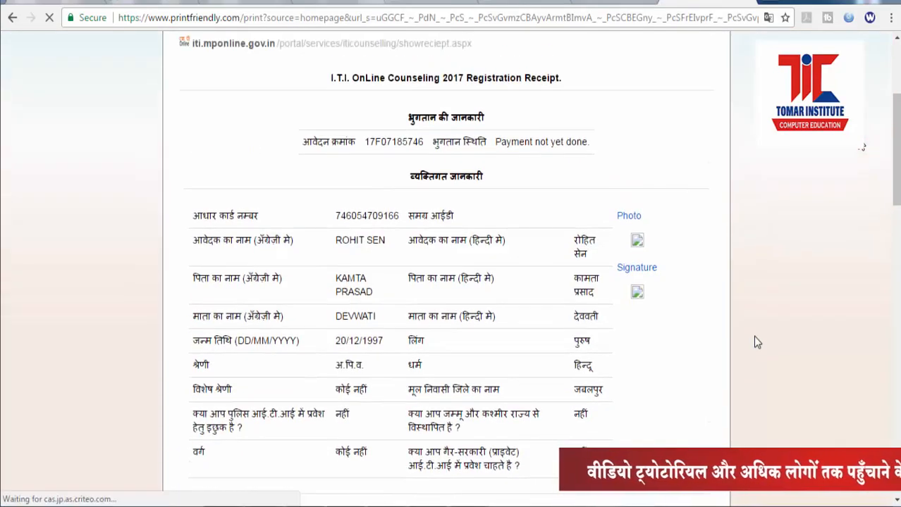
scroll(754, 342, "down", 12)
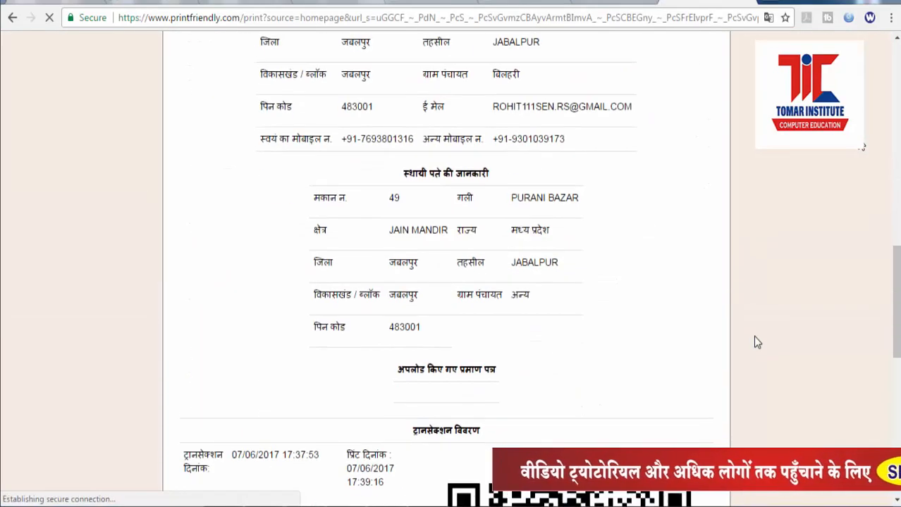
scroll(752, 336, "down", 3)
scroll(753, 335, "up", 15)
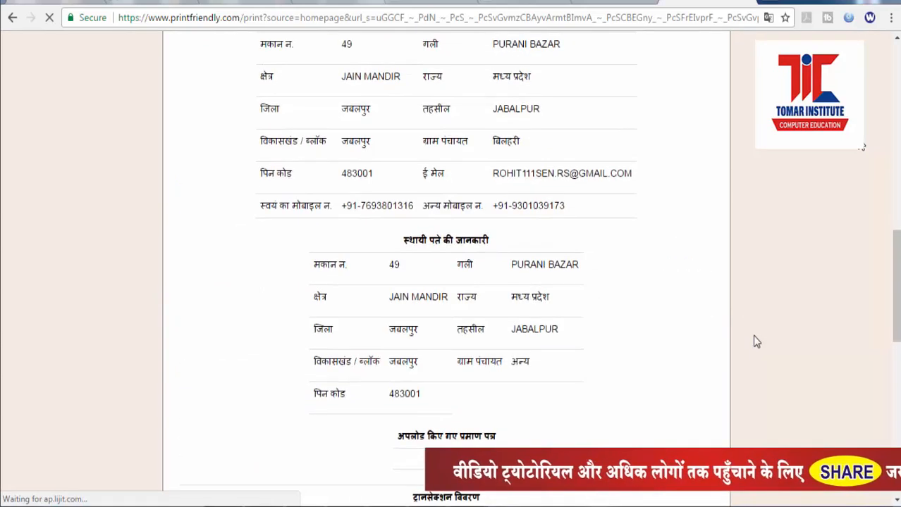
scroll(753, 337, "up", 1)
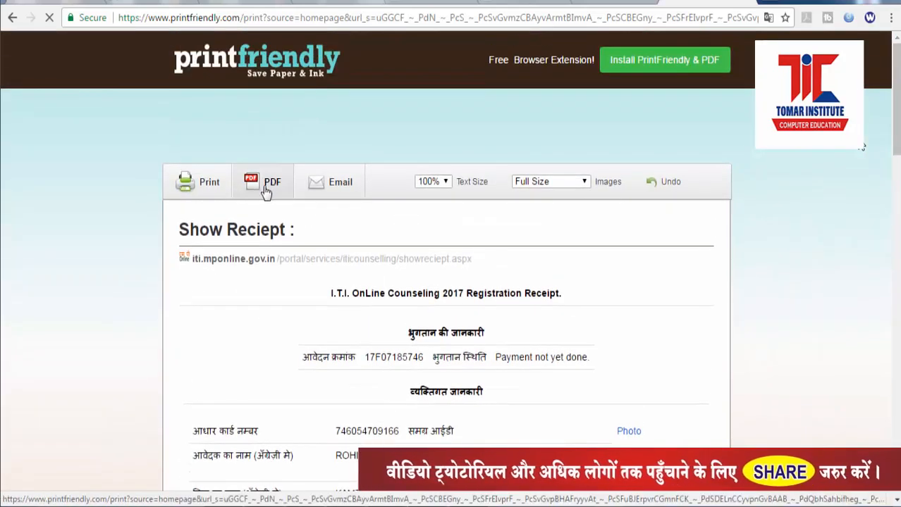
Step: Convert the print-friendly receipt to PDF and download it
scroll(794, 390, "down", 4)
scroll(794, 392, "up", 4)
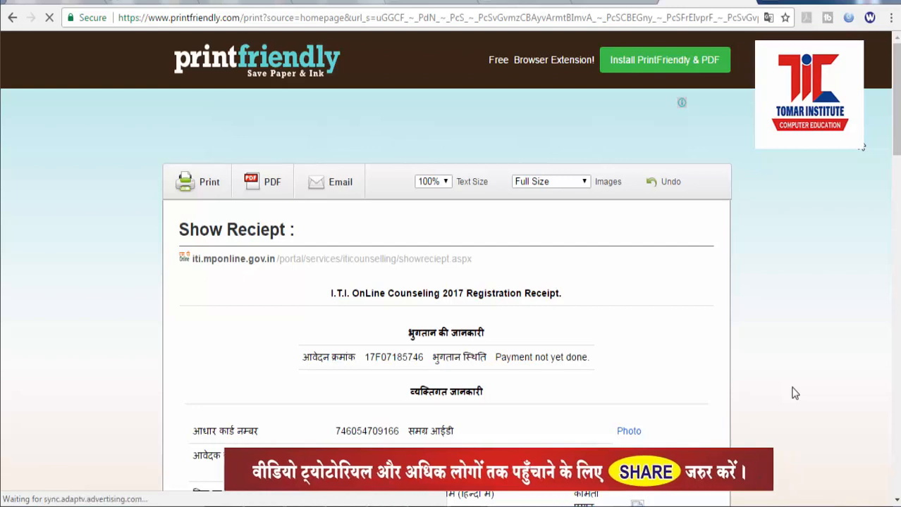
left_click(263, 181)
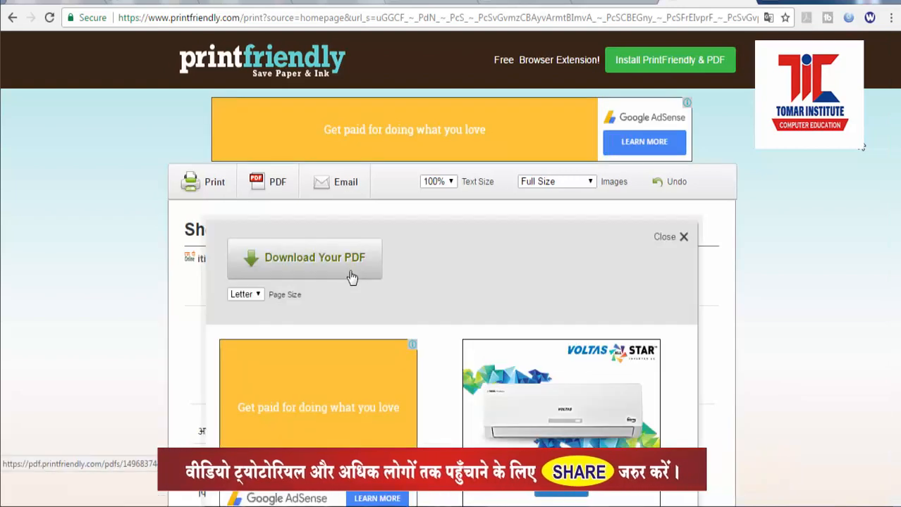
left_click(352, 276)
Step: Open the 3-page receipt PDF and save a copy to Local Disk (E:) named after the applicant
left_click(71, 491)
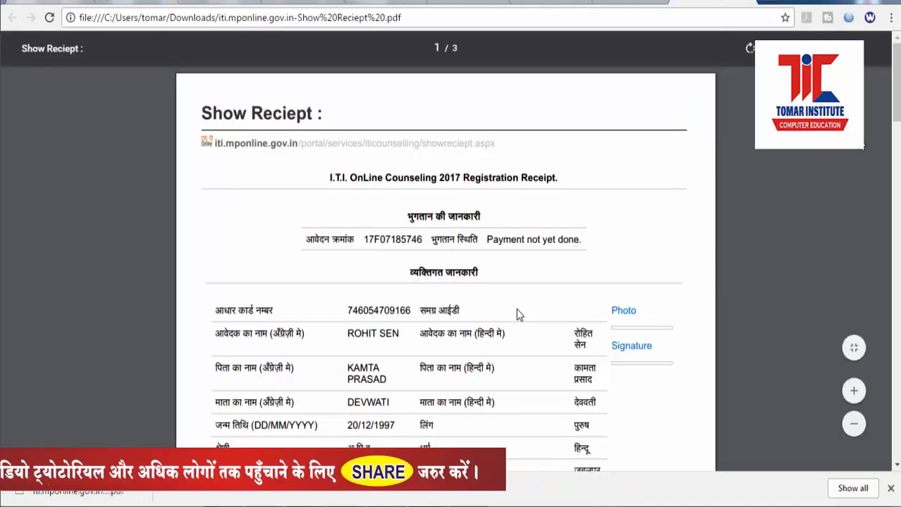
scroll(521, 313, "down", 15)
scroll(520, 326, "down", 7)
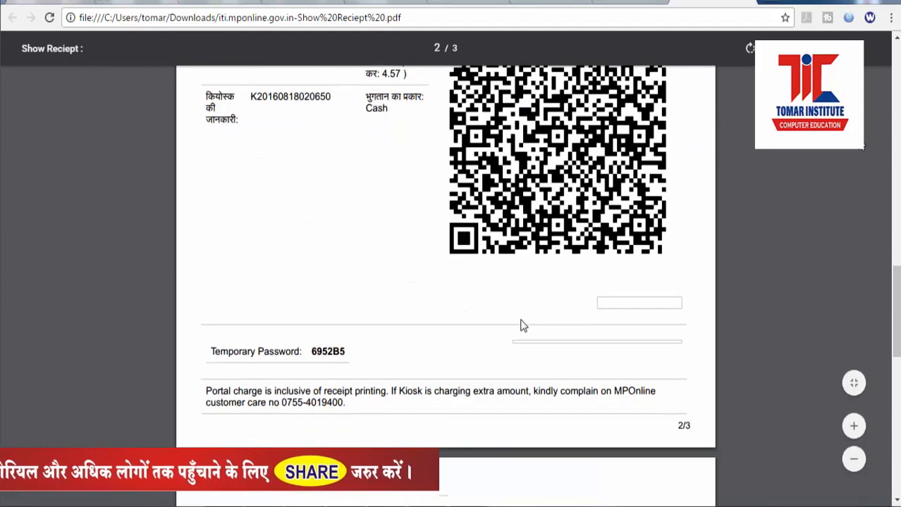
scroll(520, 322, "up", 4)
scroll(522, 327, "up", 15)
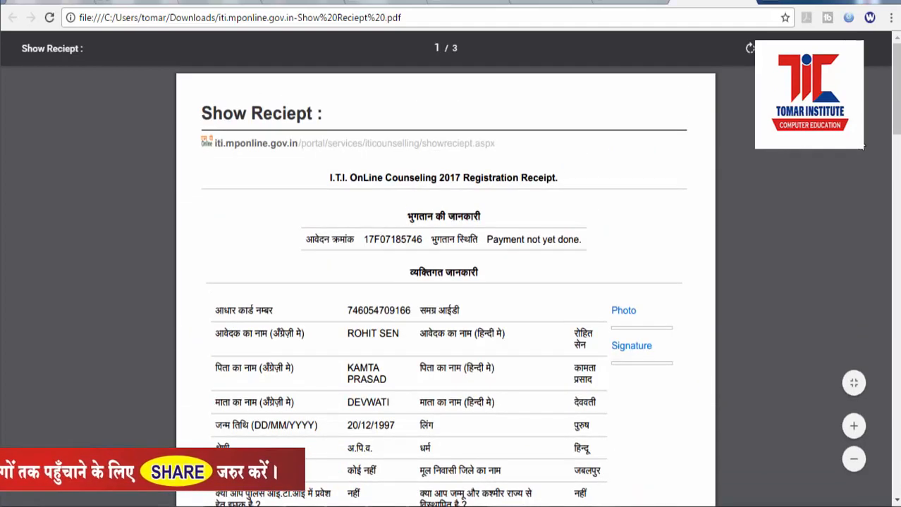
key("ctrl+s")
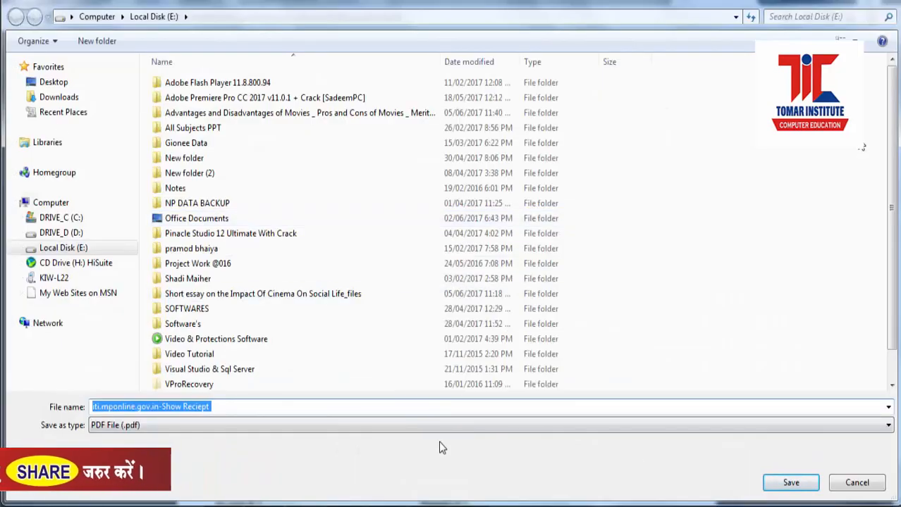
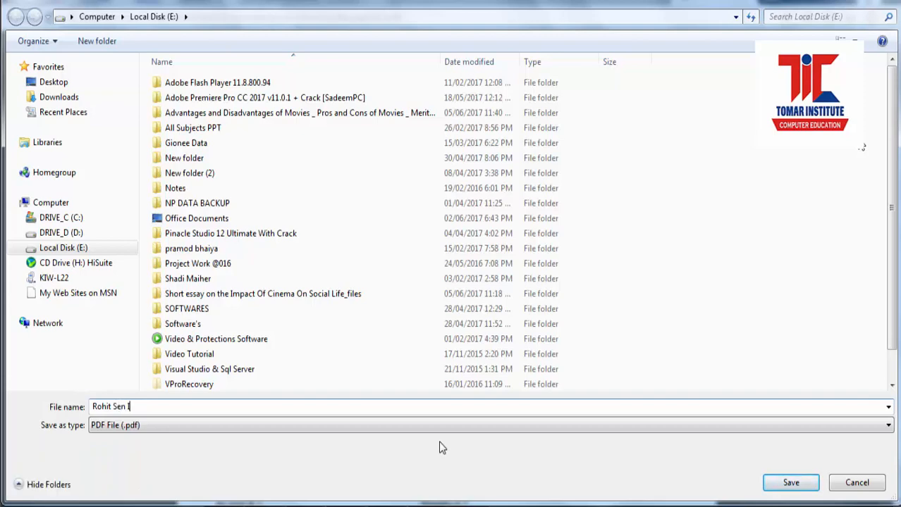
left_click(791, 483)
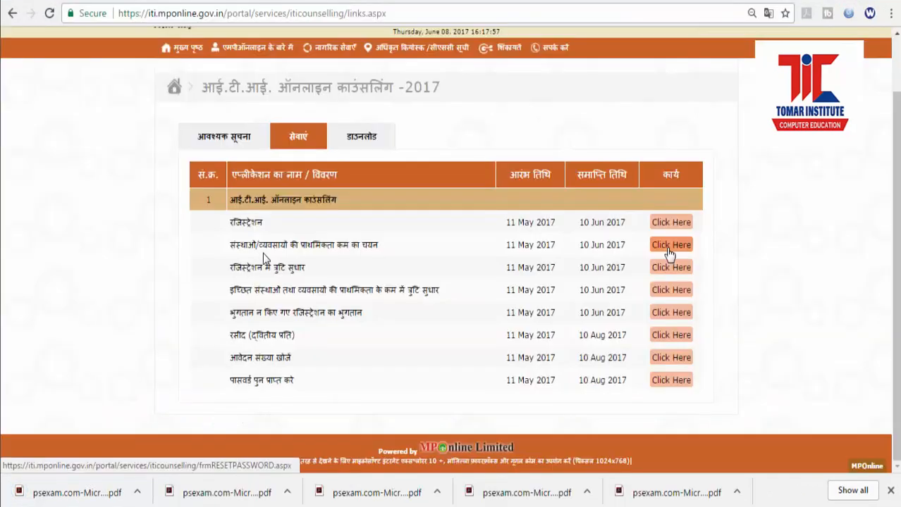
Step: Open the choice-filling login page and enter the application number
left_click(670, 247)
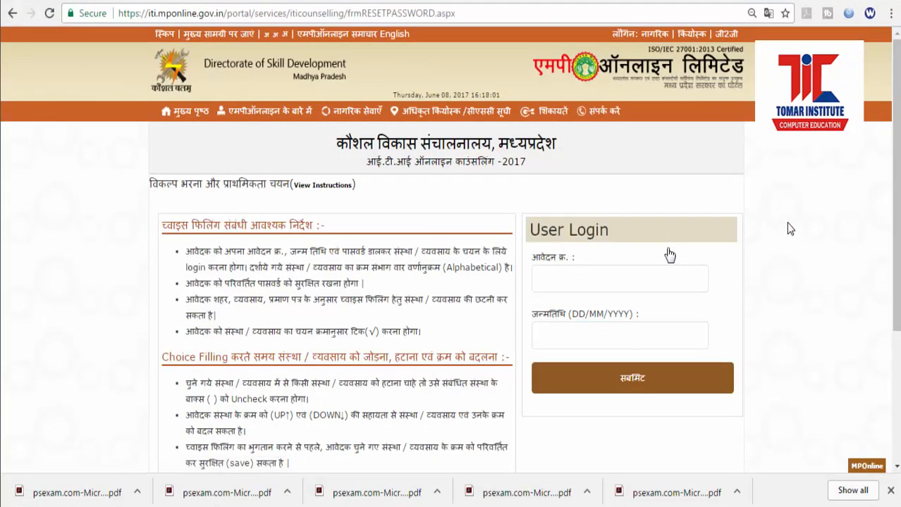
left_click(630, 281)
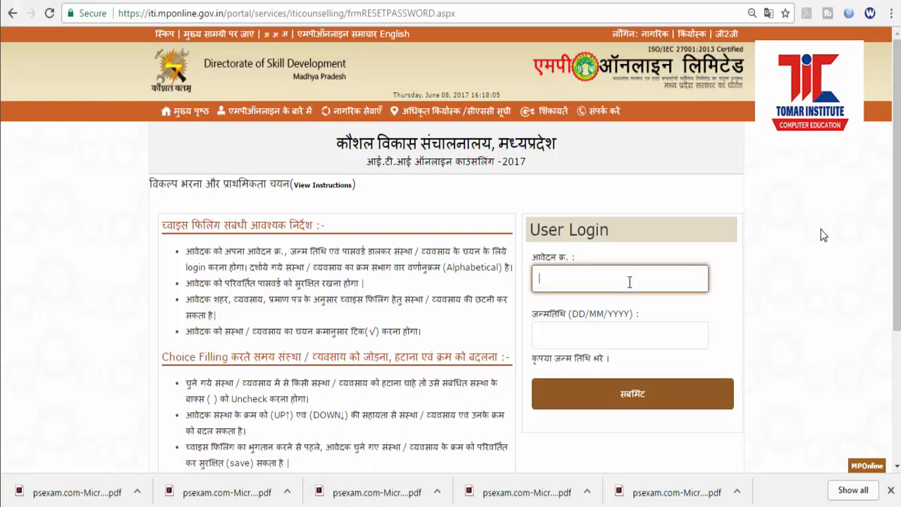
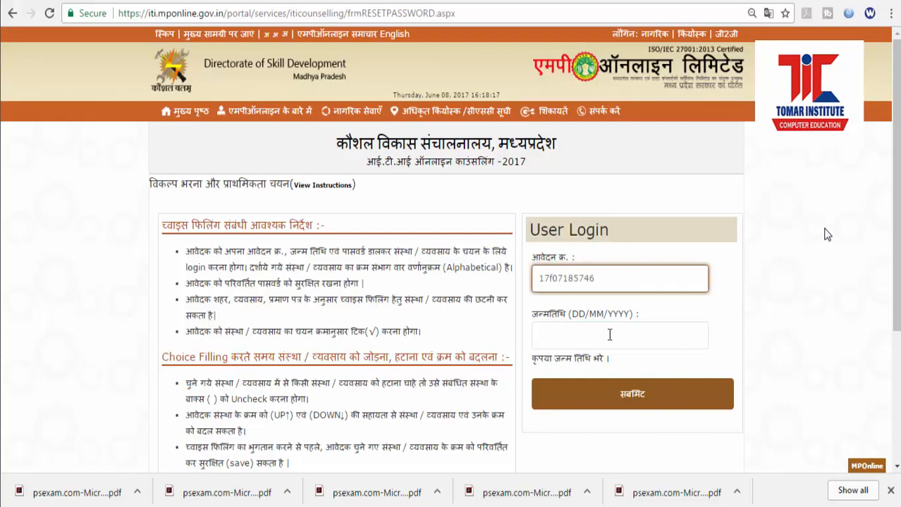
Step: Set the date of birth to 20 December 1997
left_click(609, 334)
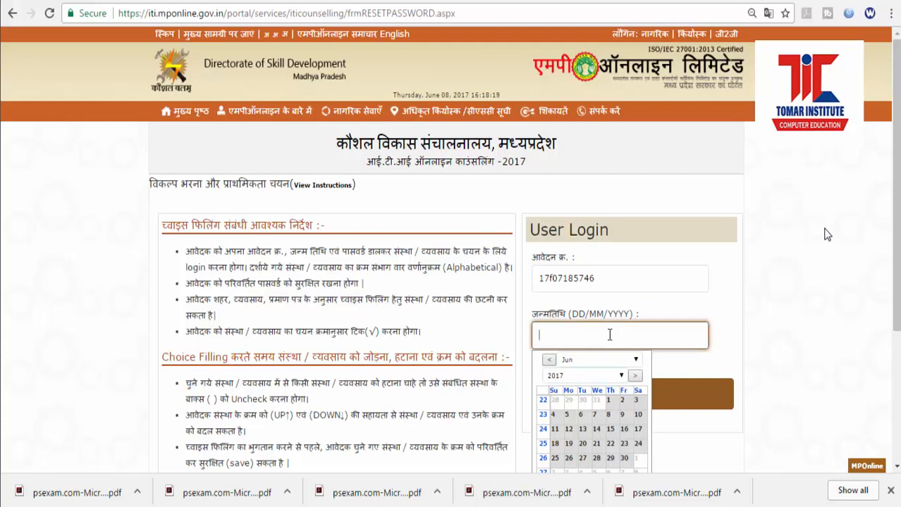
type("20")
left_click(621, 376)
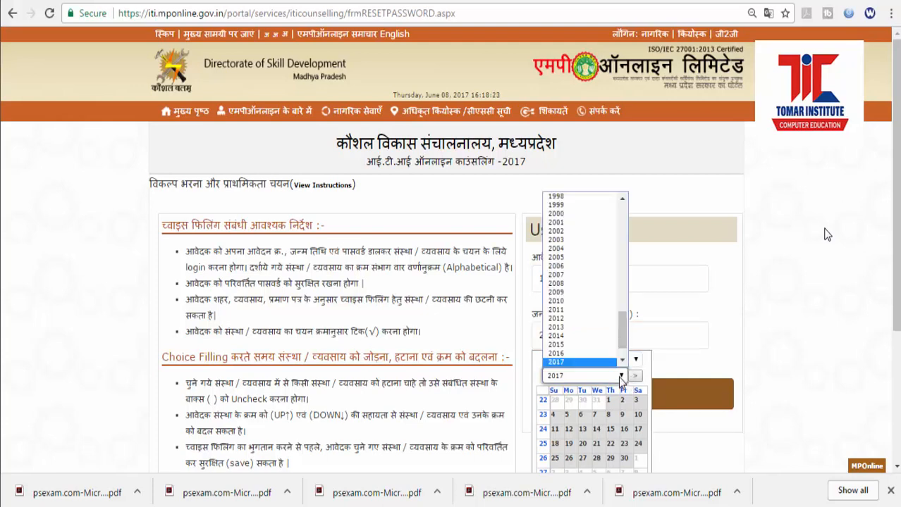
scroll(624, 318, "up", 2)
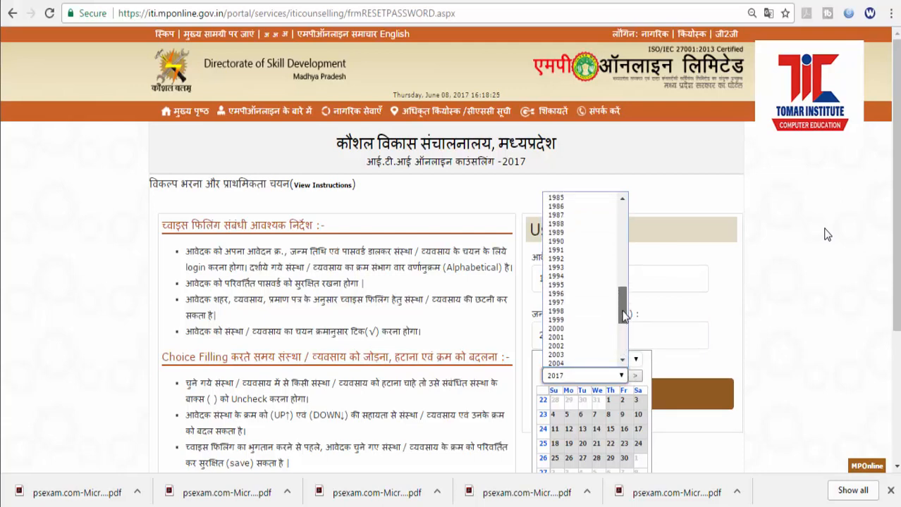
scroll(623, 319, "down", 1)
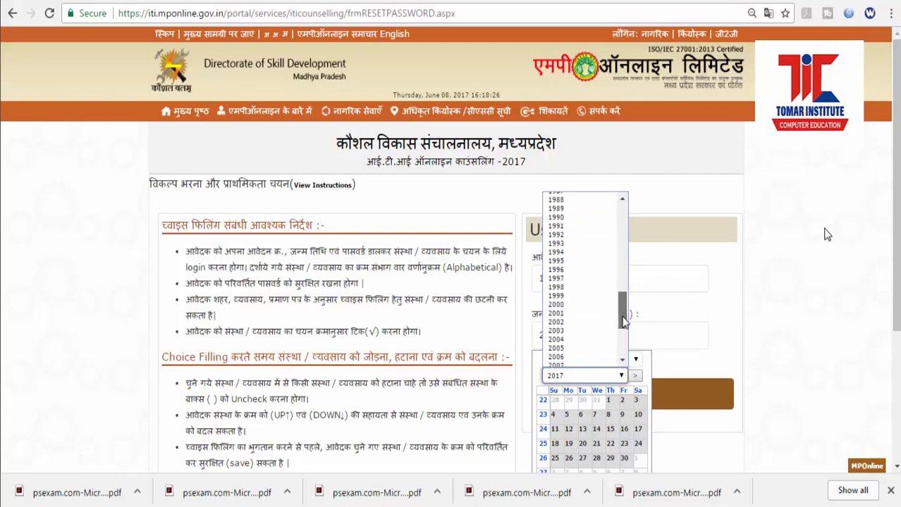
left_click(580, 279)
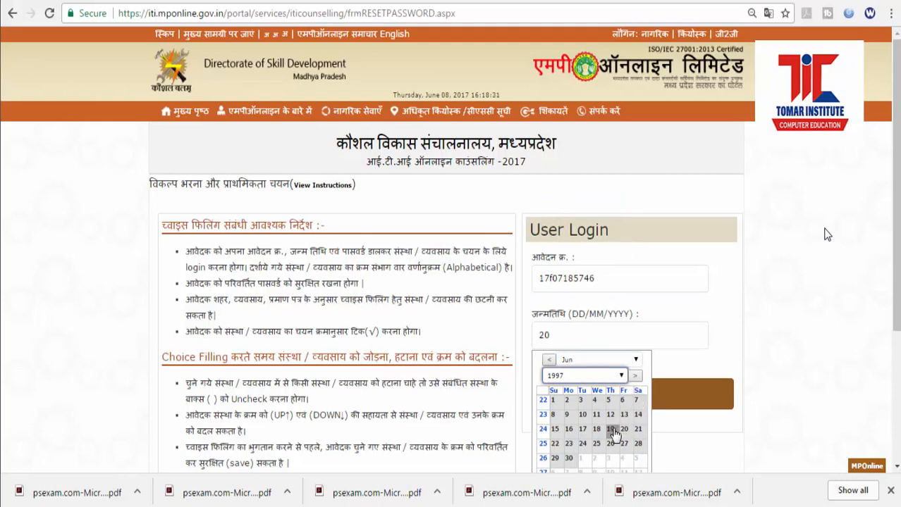
left_click(637, 361)
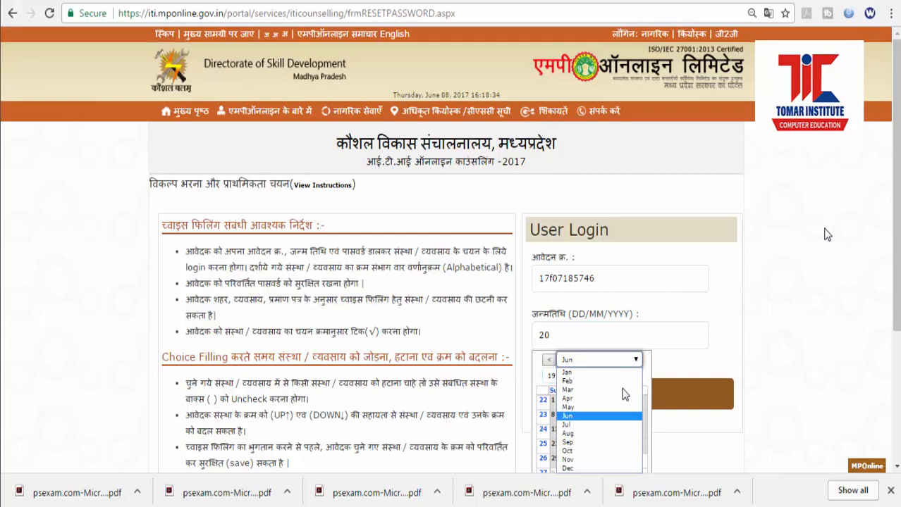
left_click(590, 470)
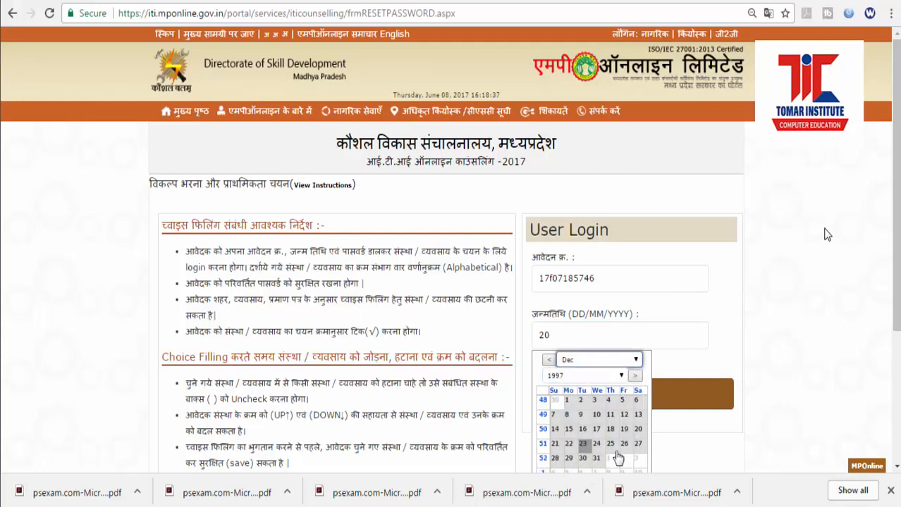
left_click(640, 433)
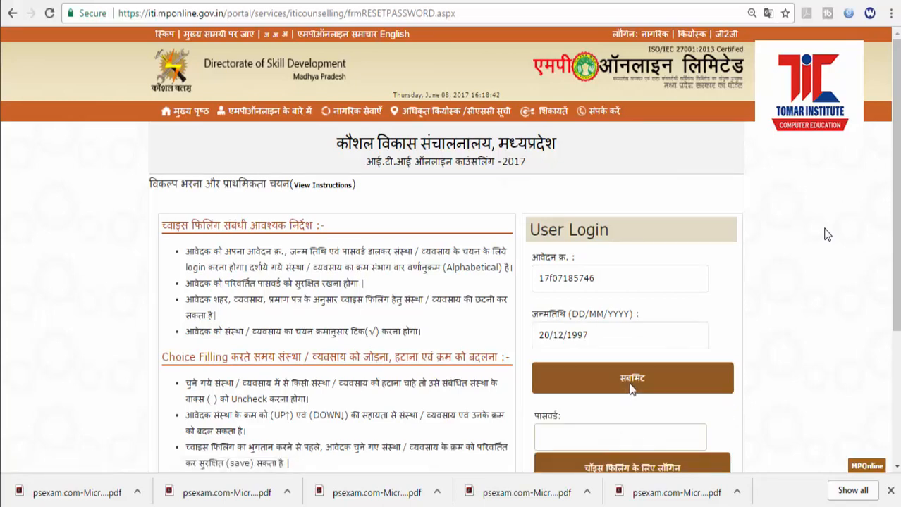
Step: Enter the account password and log in for choice filling
scroll(632, 390, "down", 1)
left_click(613, 370)
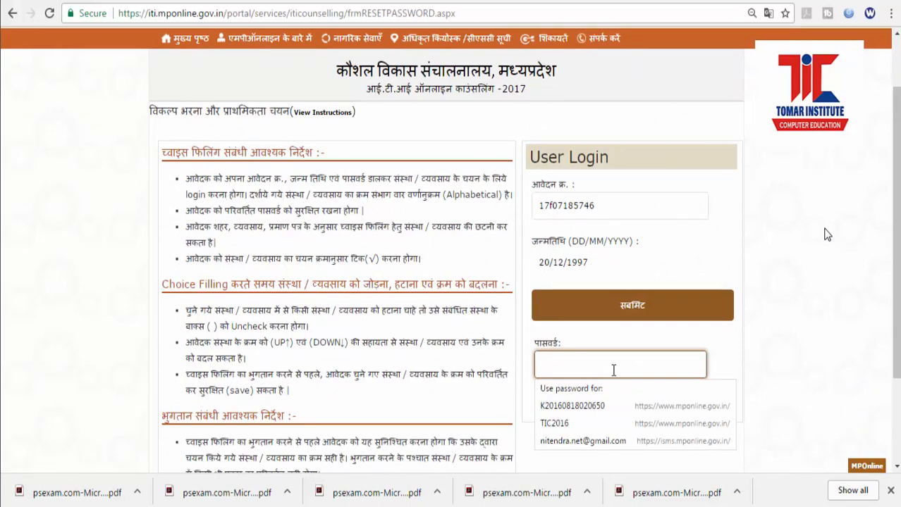
type("**")
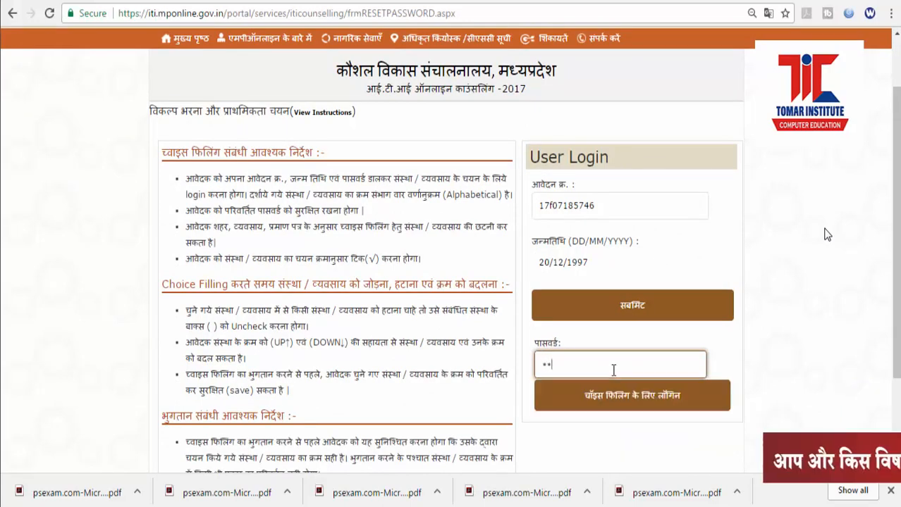
type("**")
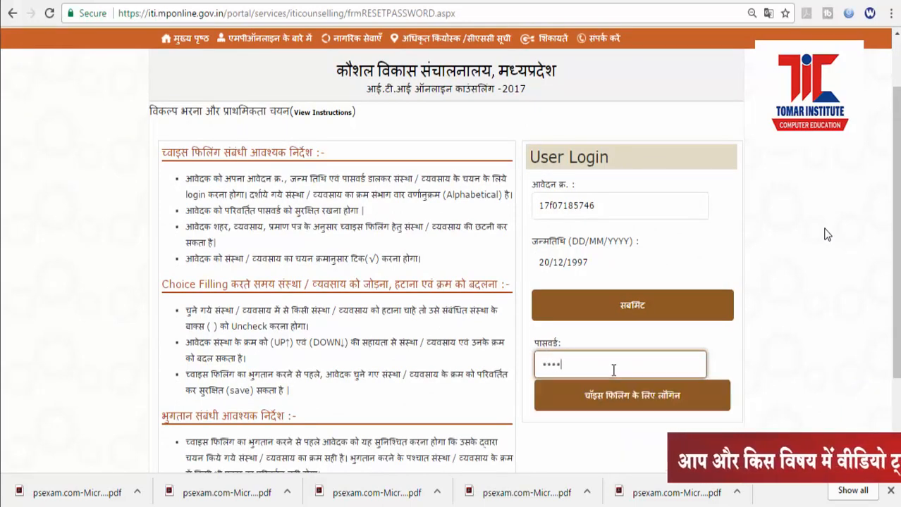
type("**")
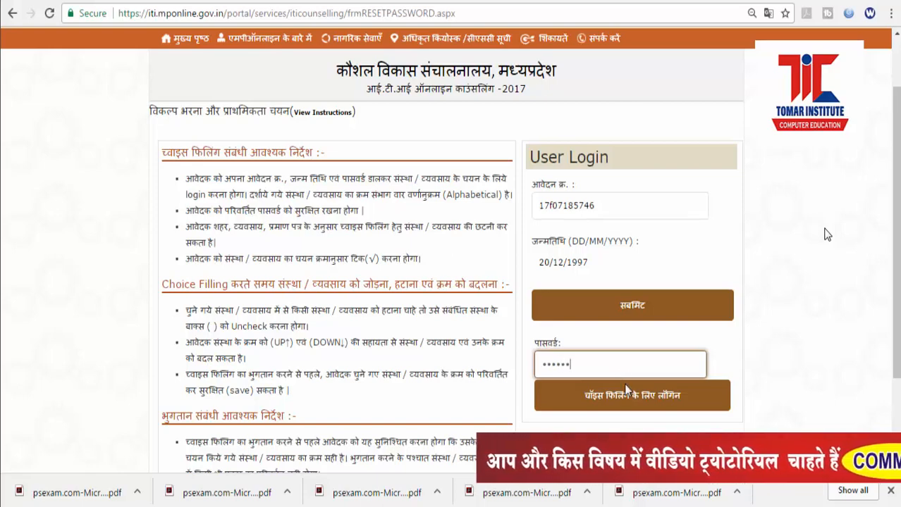
left_click(625, 392)
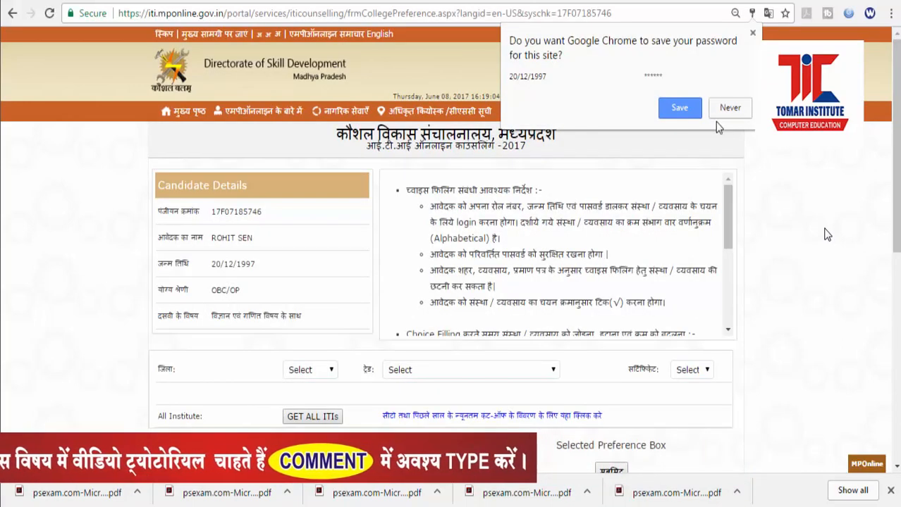
Step: Decline saving the password and filter the institute list to district 16 जबलपुर
left_click(726, 107)
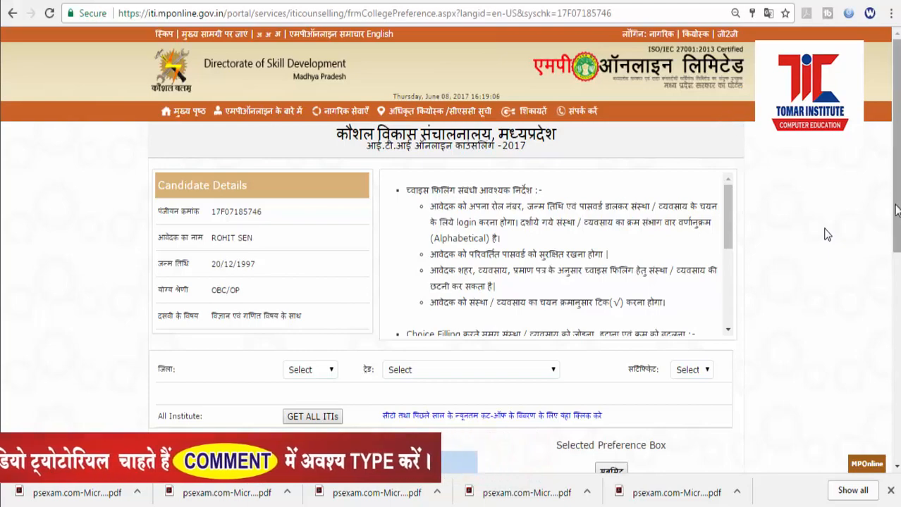
scroll(827, 234, "down", 2)
scroll(827, 234, "down", 3)
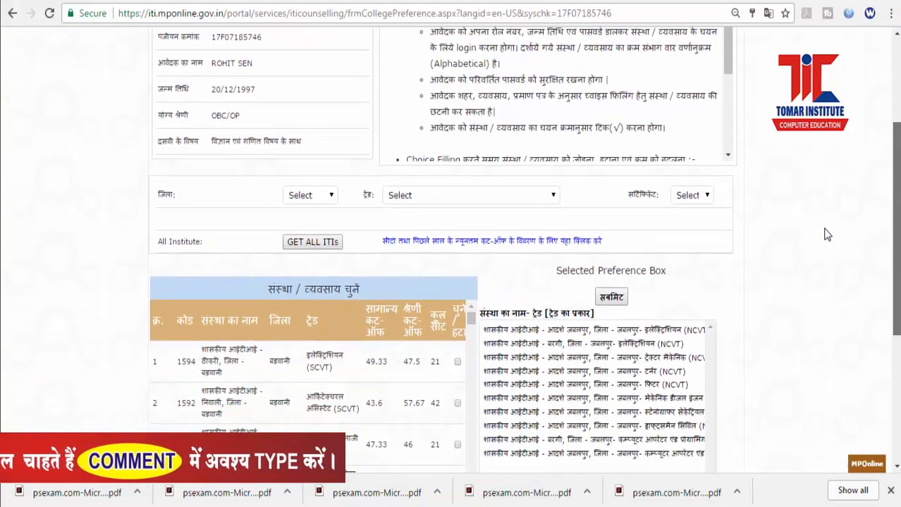
scroll(827, 234, "up", 3)
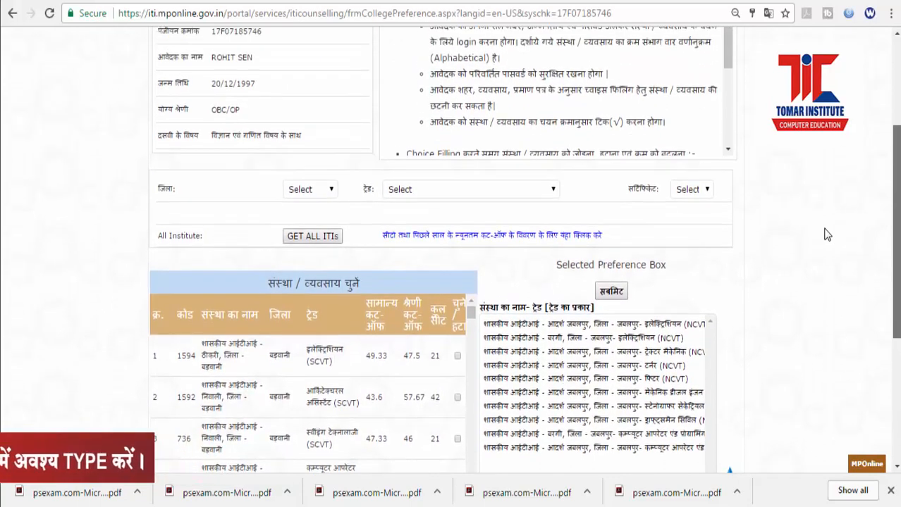
scroll(826, 234, "down", 1)
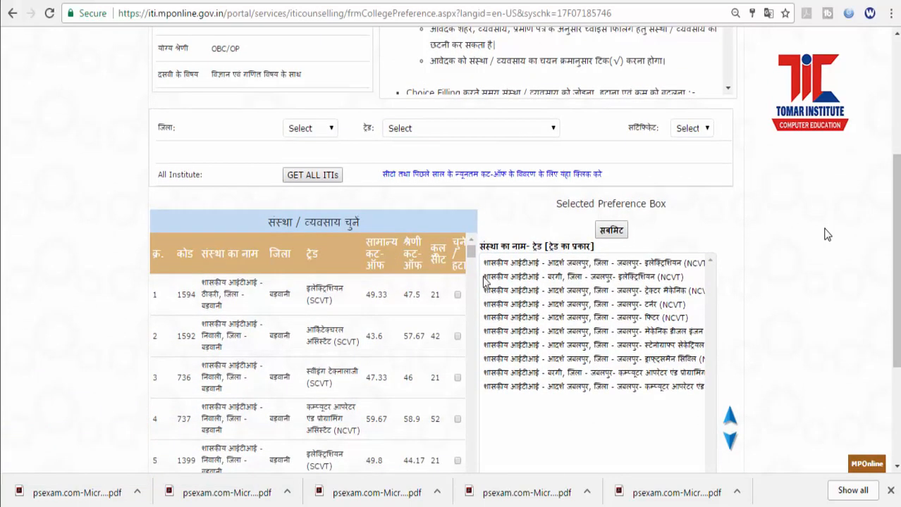
scroll(898, 266, "down", 1)
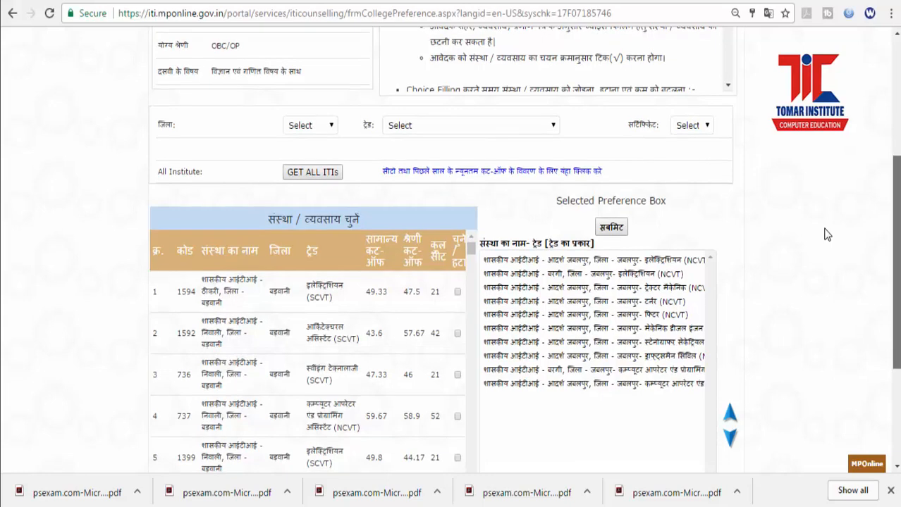
left_click(331, 99)
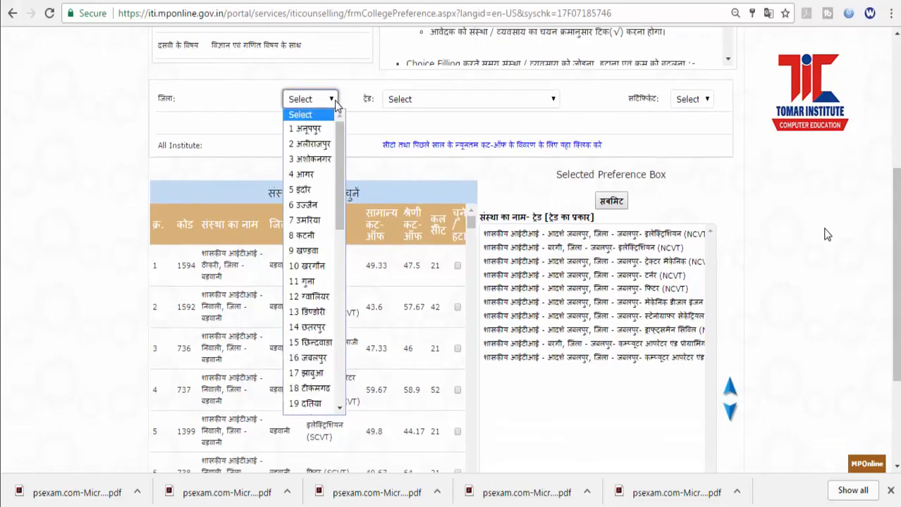
left_click(321, 358)
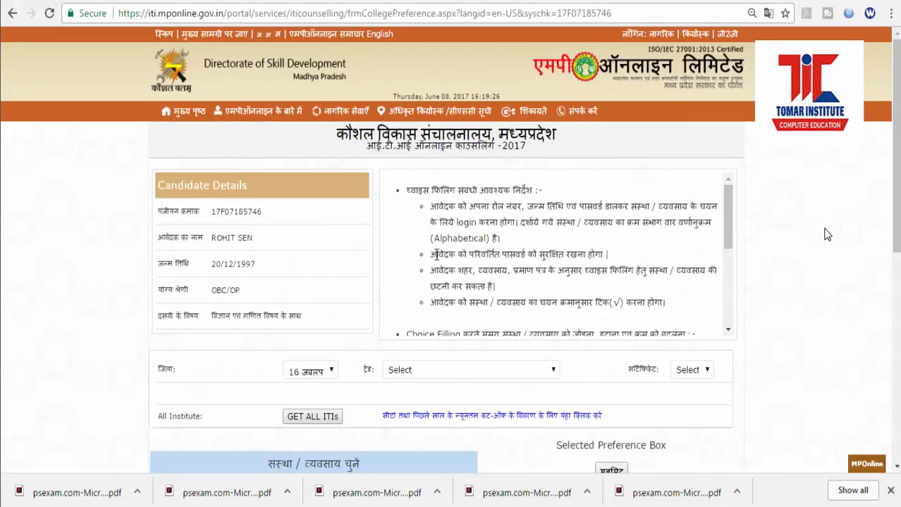
scroll(435, 254, "down", 2)
scroll(826, 235, "down", 4)
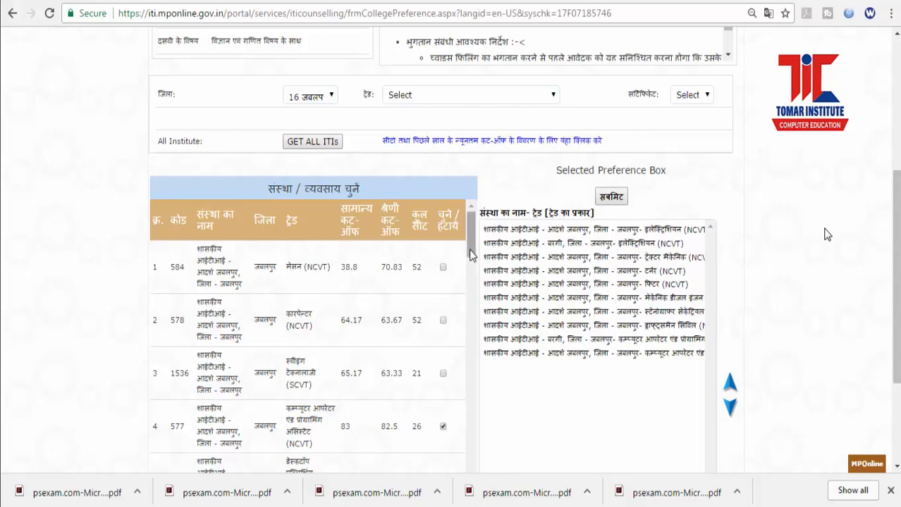
Step: Submit the ten ticked Jabalpur ITI trades, including Electrician, Fitter, Turner and Computer Operator (NCVT)
left_click_drag(471, 246, 472, 318)
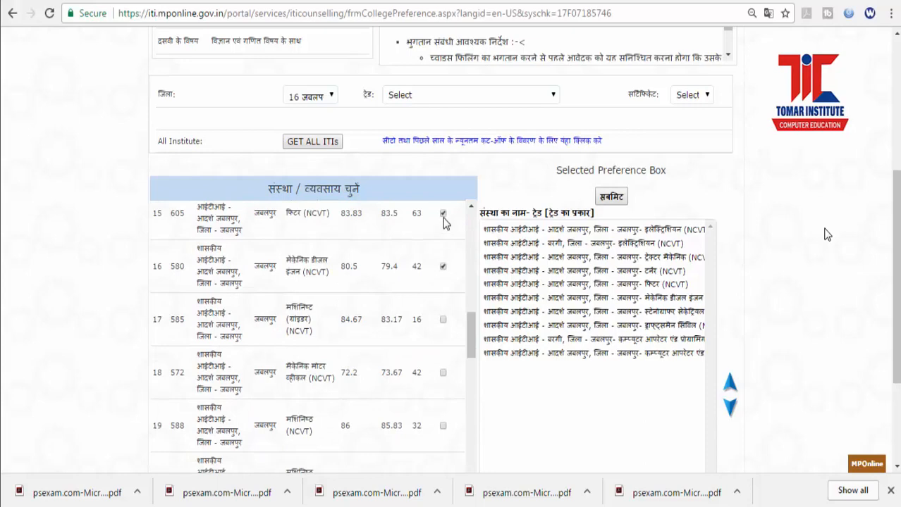
scroll(446, 225, "up", 2)
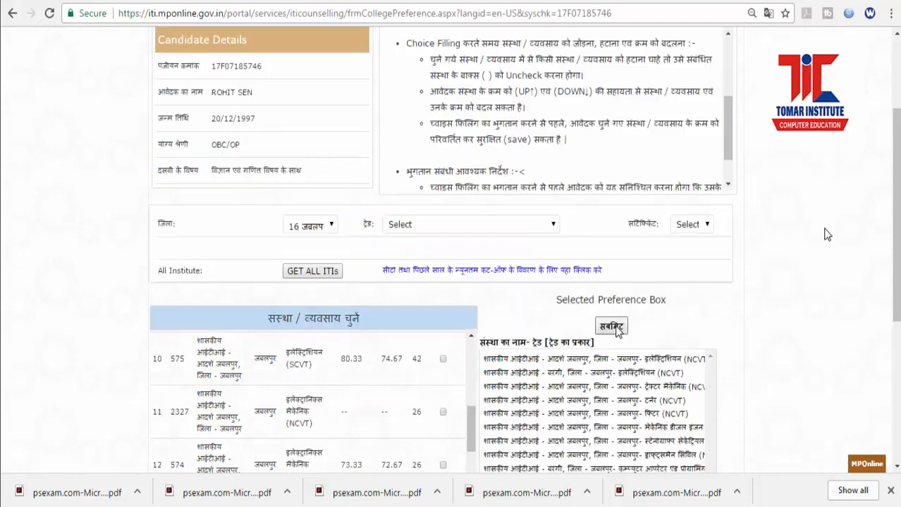
left_click(616, 328)
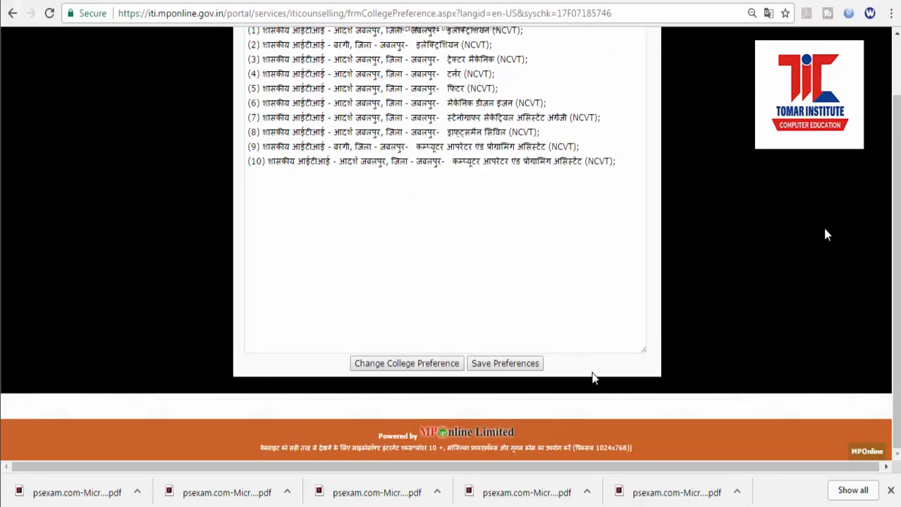
Step: Save the ten preferences and go on from the payment details page to pay ₹50
left_click(518, 367)
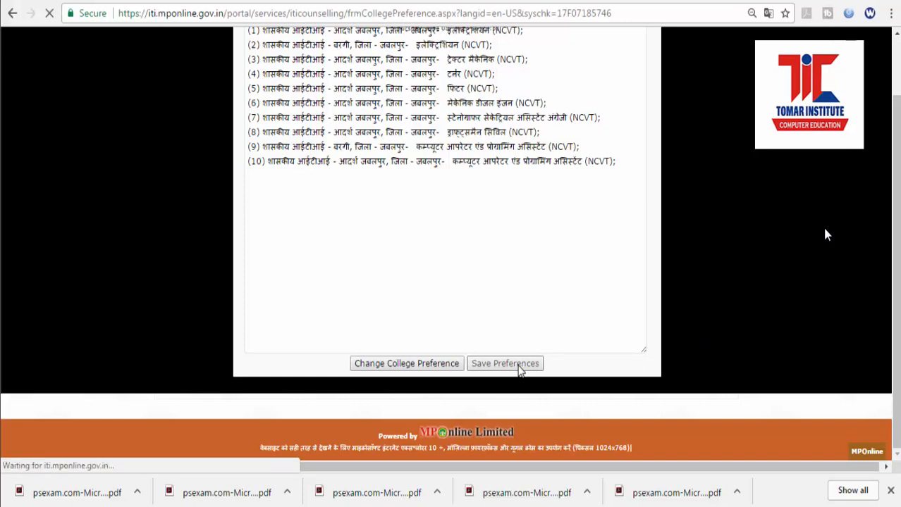
scroll(826, 235, "down", 2)
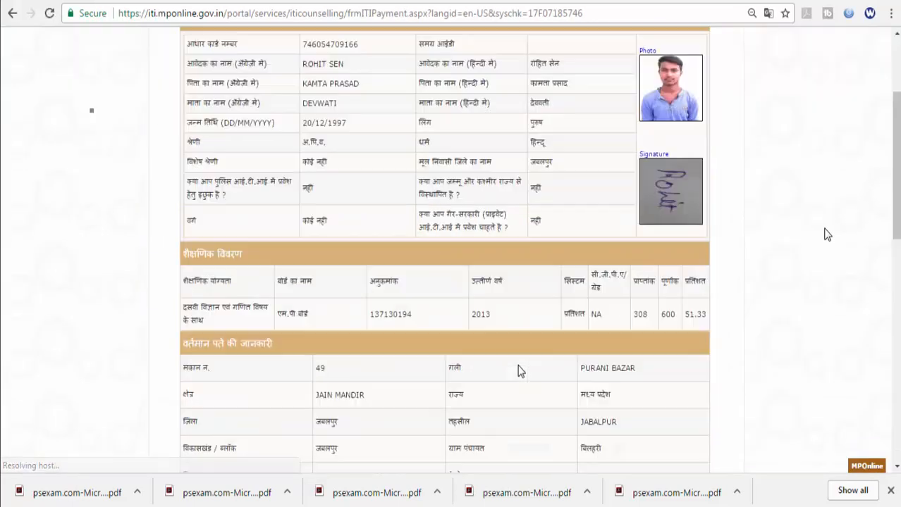
scroll(519, 372, "down", 10)
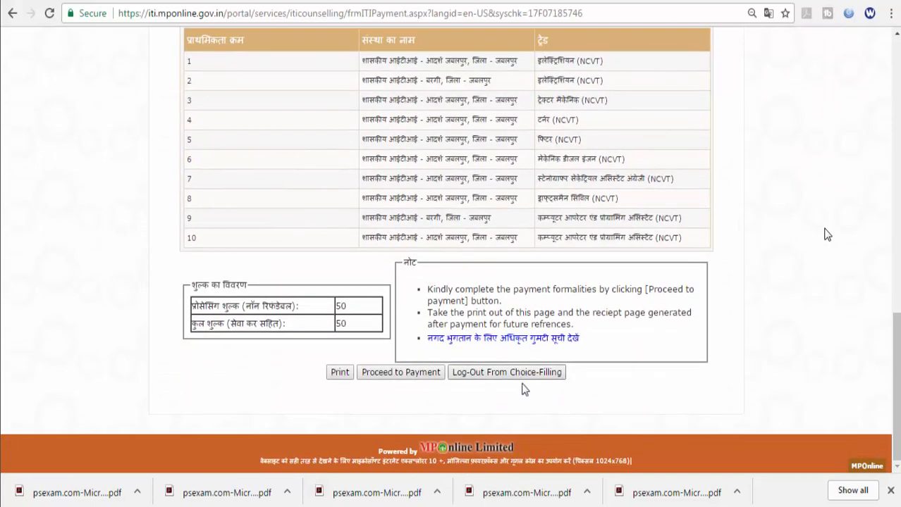
left_click(396, 376)
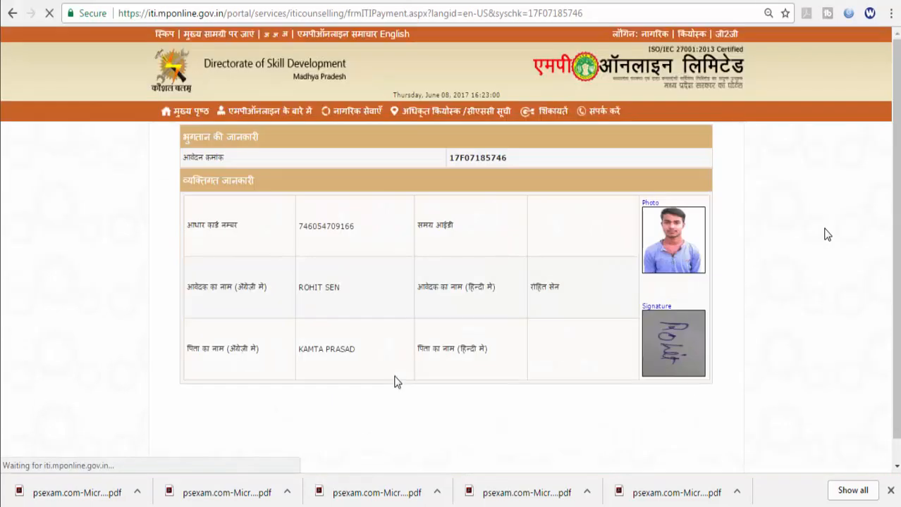
Step: Pick 'Free NetBanking for All Banks' under Net Banking on the MPOnline Payment Option page
scroll(398, 382, "down", 10)
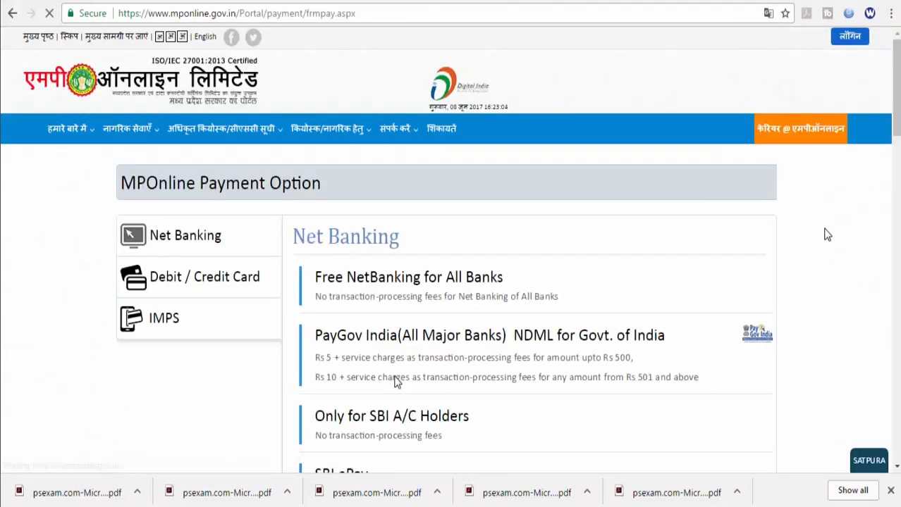
scroll(397, 382, "down", 2)
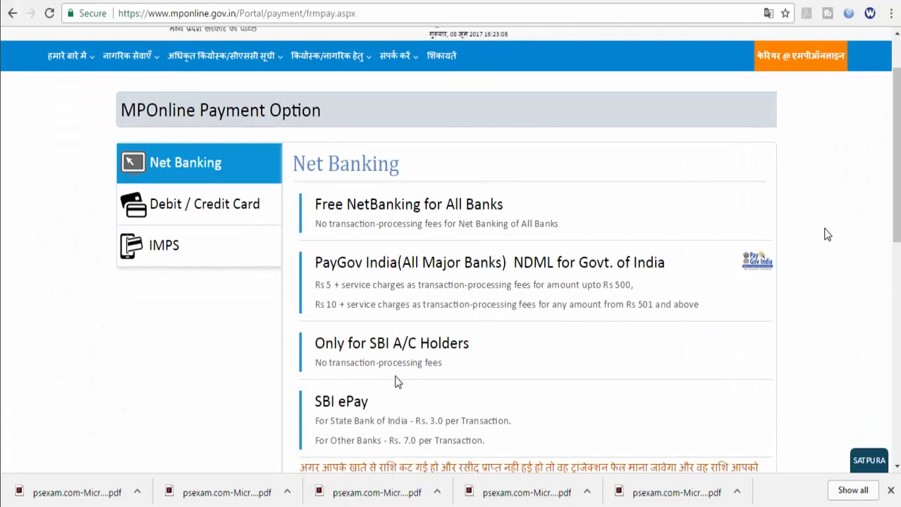
scroll(397, 381, "down", 2)
scroll(396, 382, "up", 2)
scroll(826, 235, "down", 5)
scroll(827, 235, "up", 4)
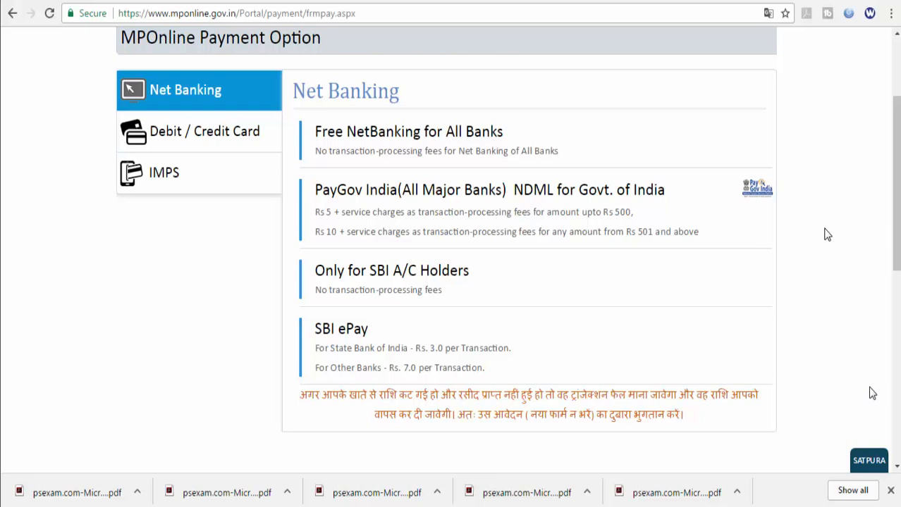
scroll(827, 235, "up", 1)
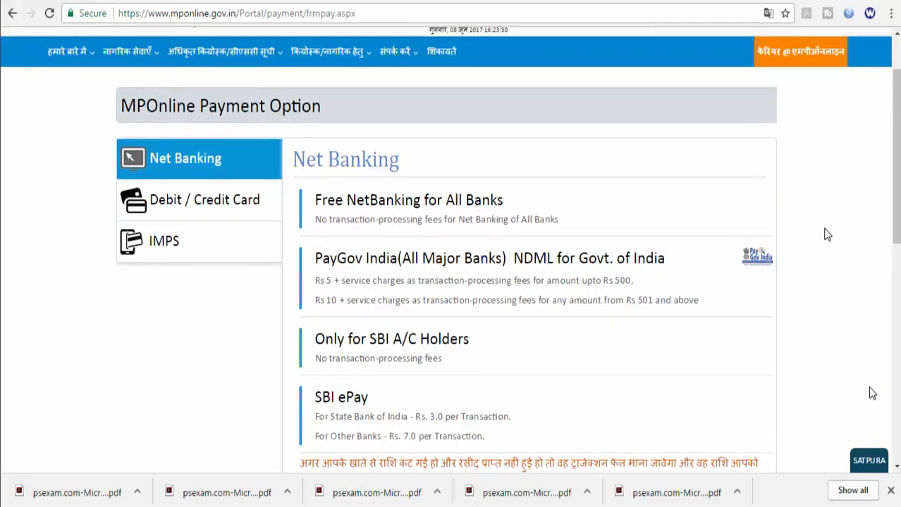
left_click(381, 210)
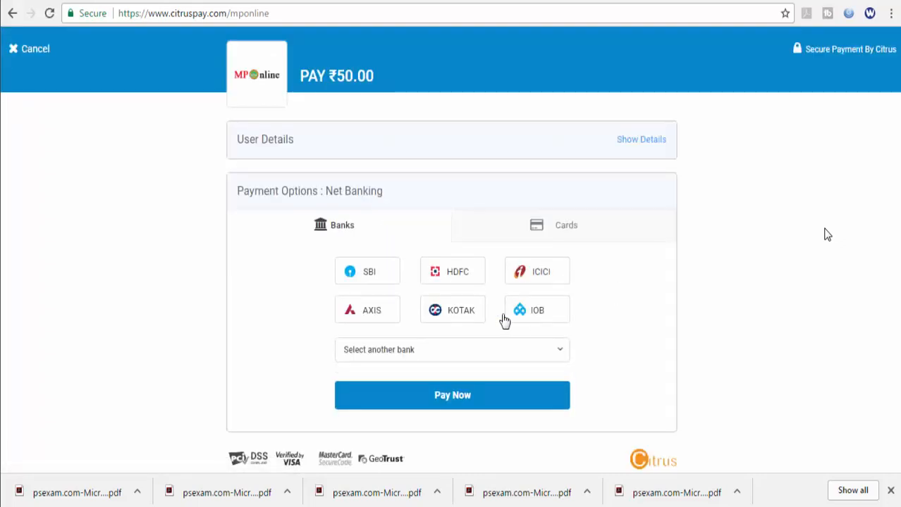
Step: Select SBI Bank on Citrus Pay and start the ₹50.00 payment with Pay Now
left_click(381, 284)
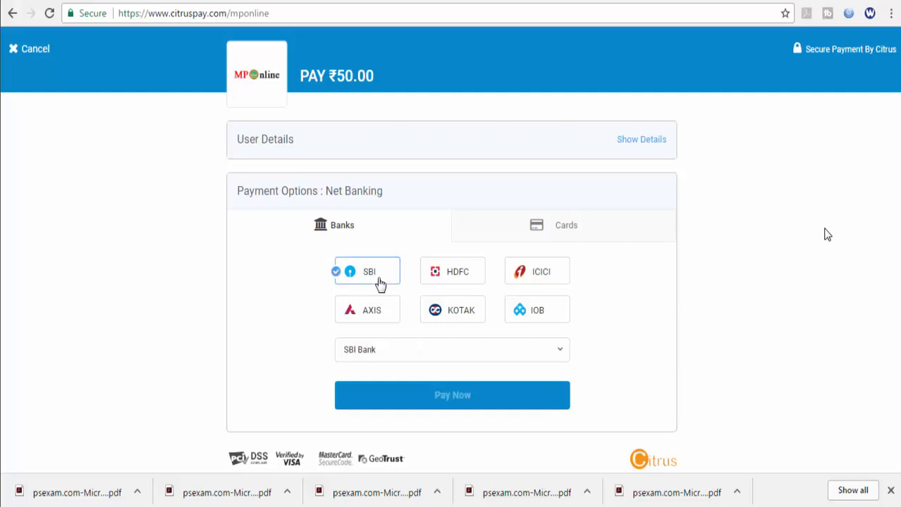
left_click(412, 359)
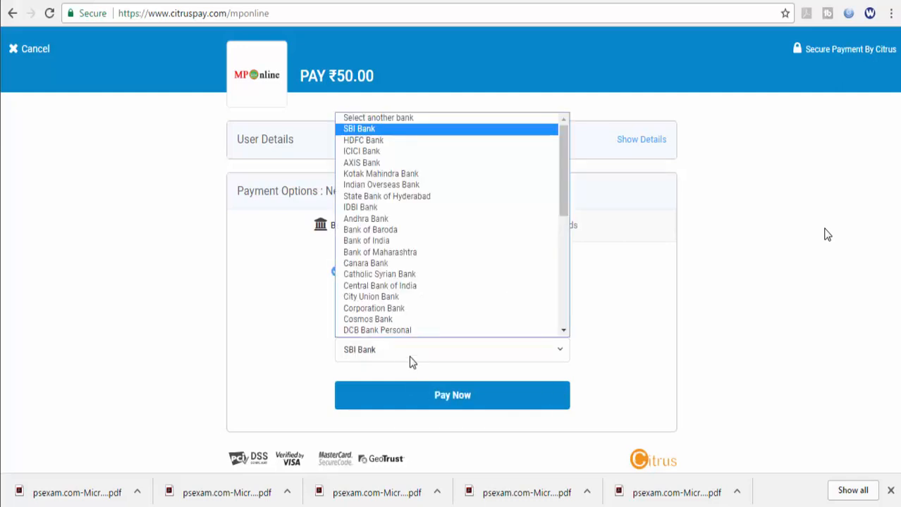
left_click(412, 362)
left_click(443, 396)
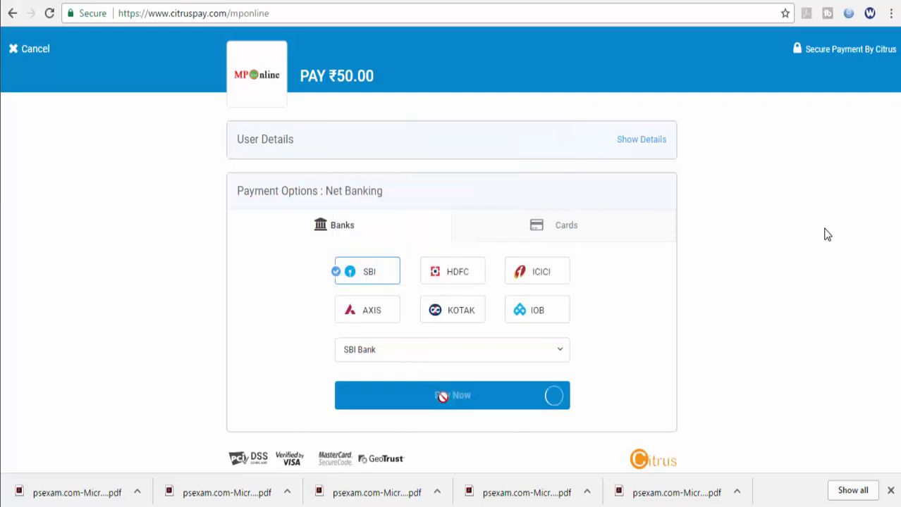